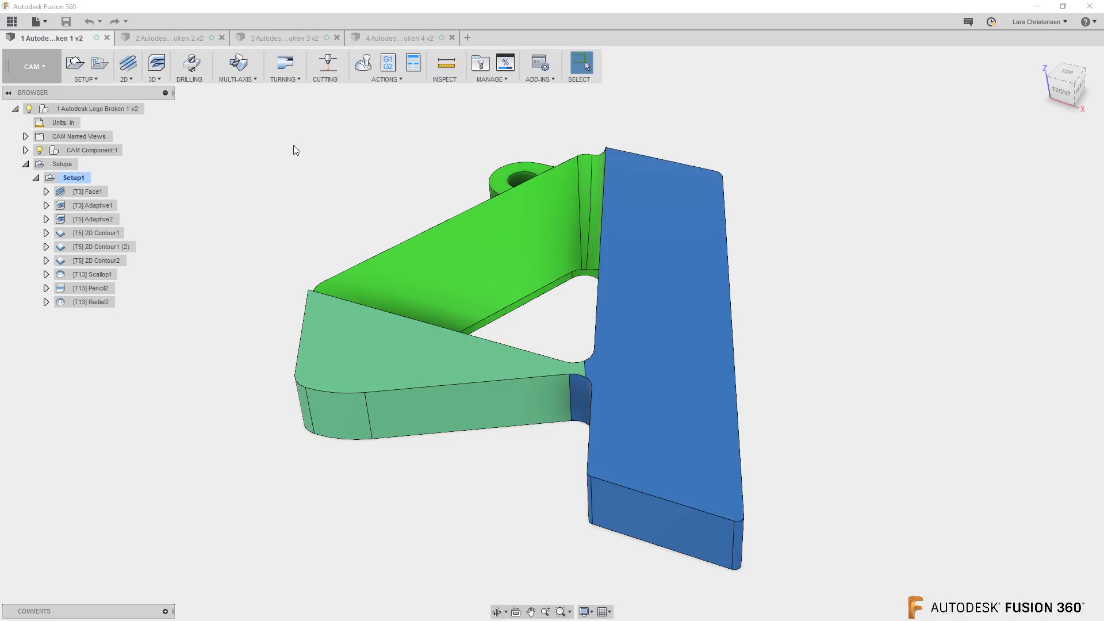
Try to post-process Setup1 with the HAAS (pre-NGC) post configuration, saving the output as 1001.nc
click(73, 179)
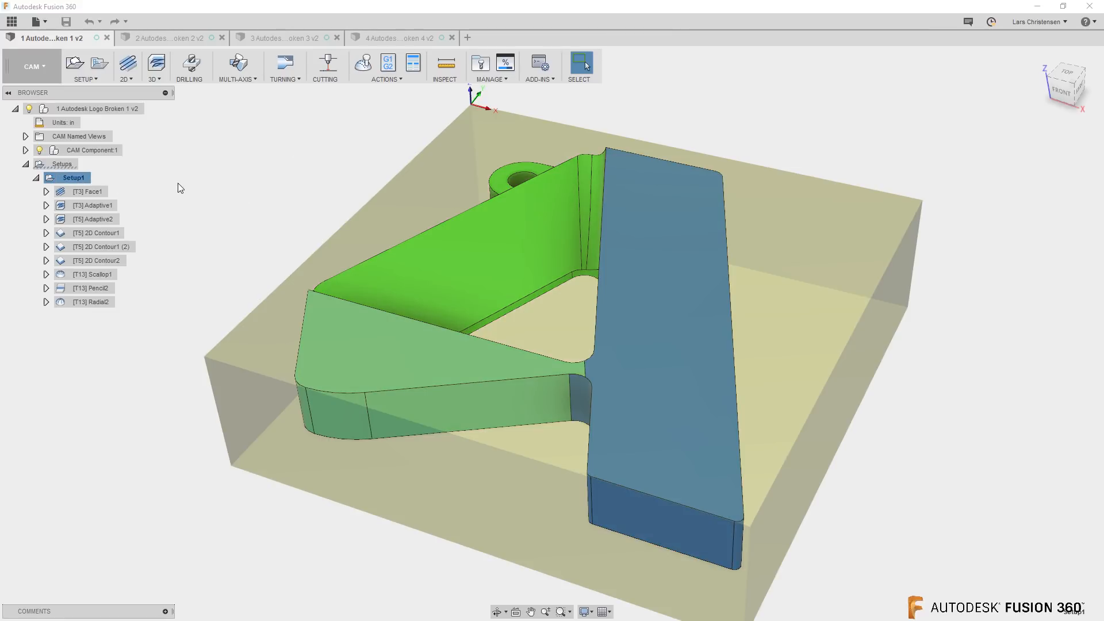
click(388, 64)
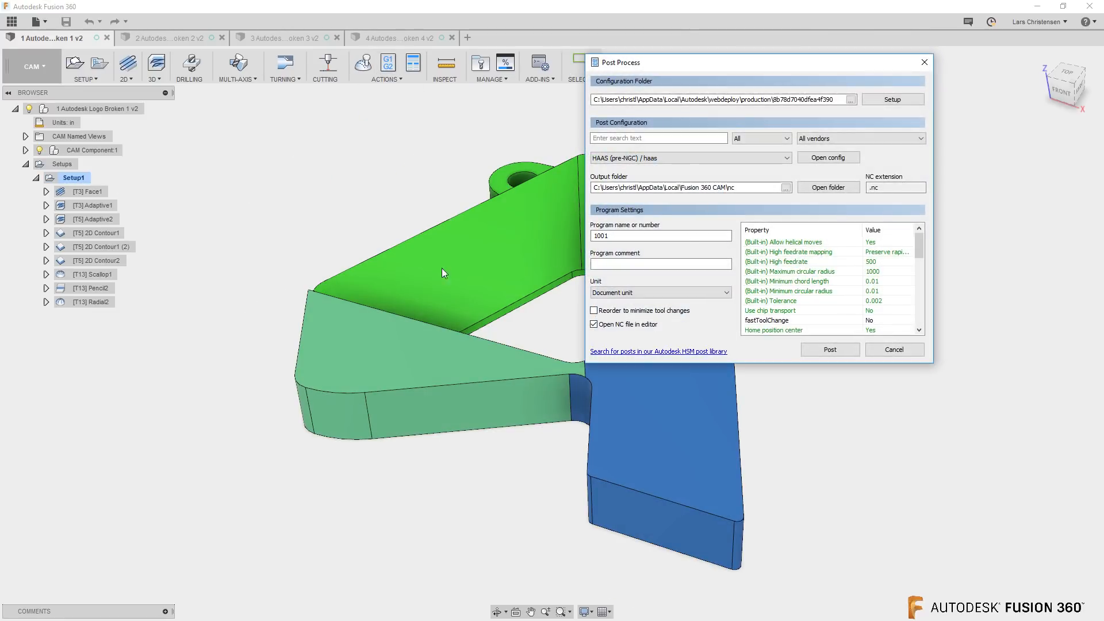
mouse_move(748, 257)
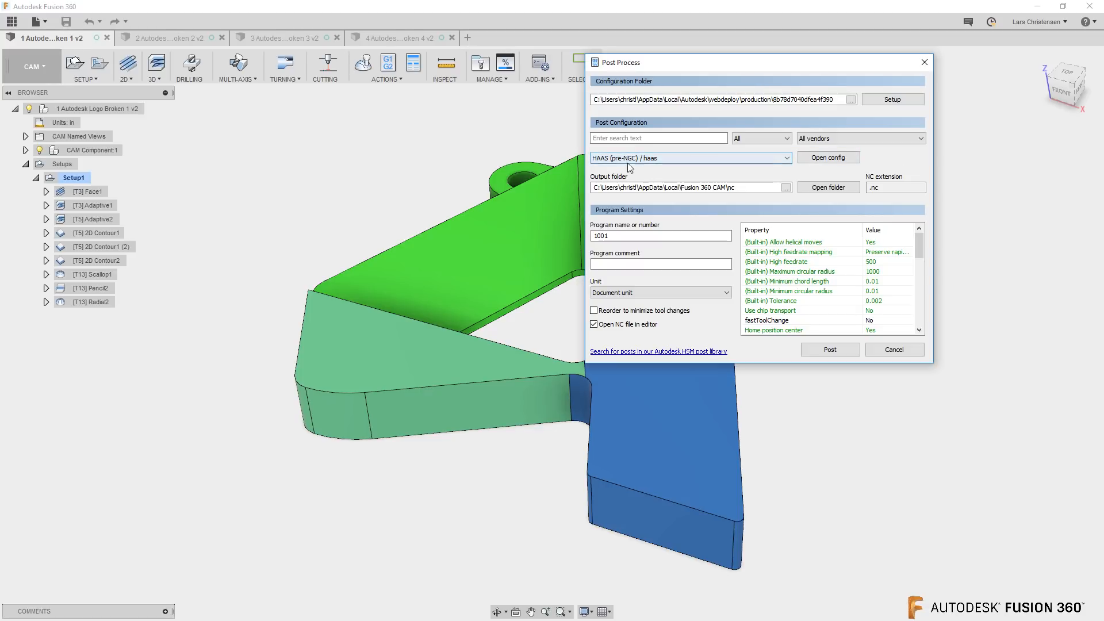
mouse_move(637, 159)
click(830, 350)
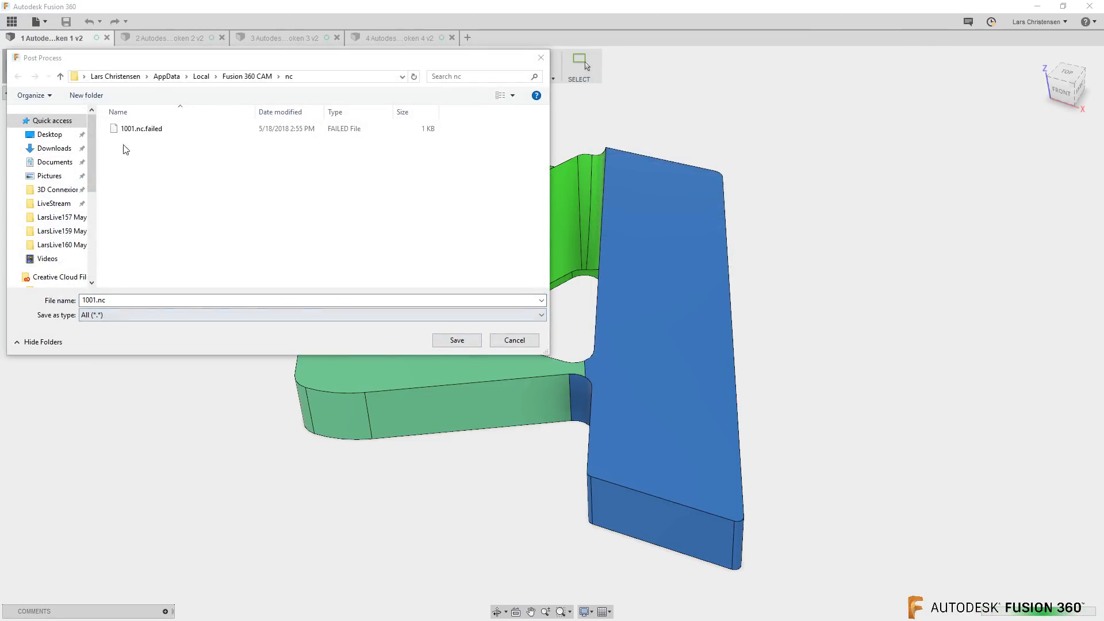
click(463, 340)
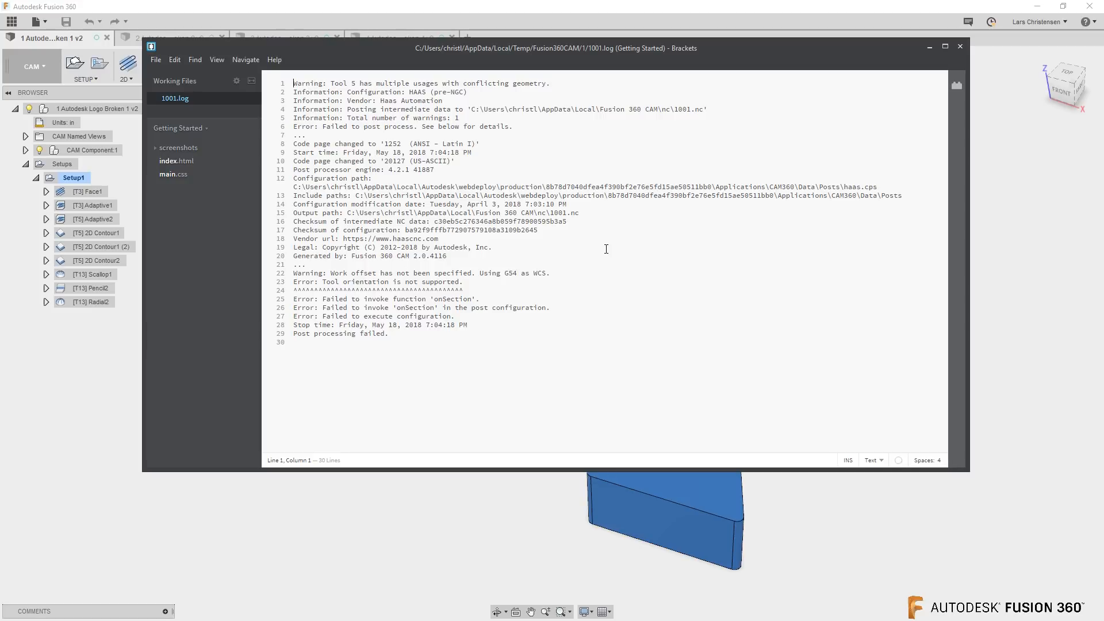
Review the work offset warning and tool orientation error lines in the 1001.log post-processing log, and close it
drag(294, 272, 451, 340)
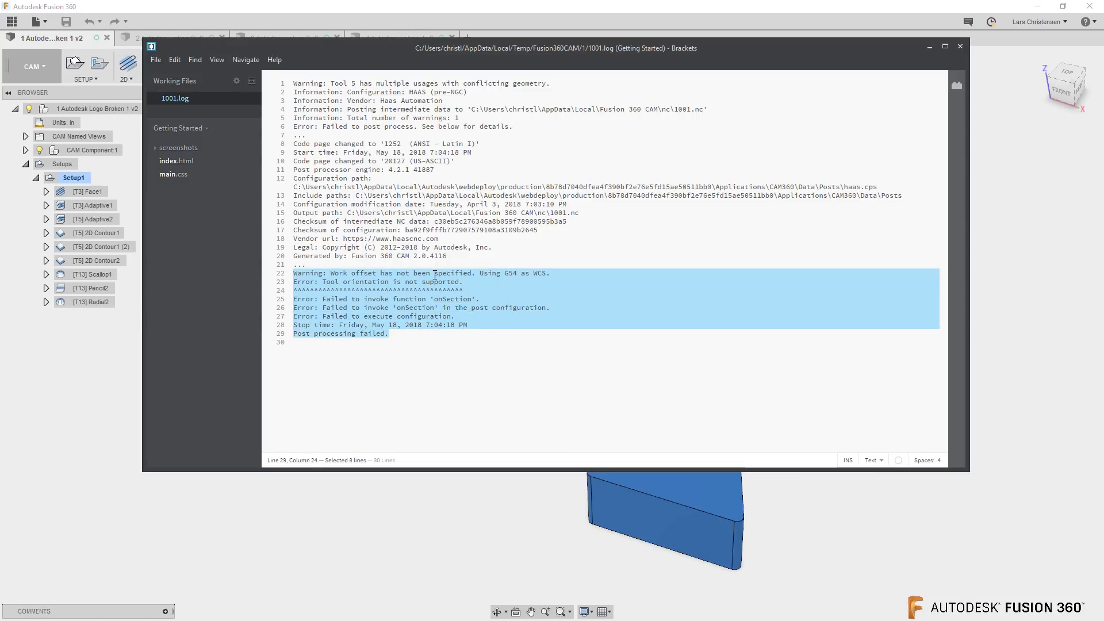
click(507, 349)
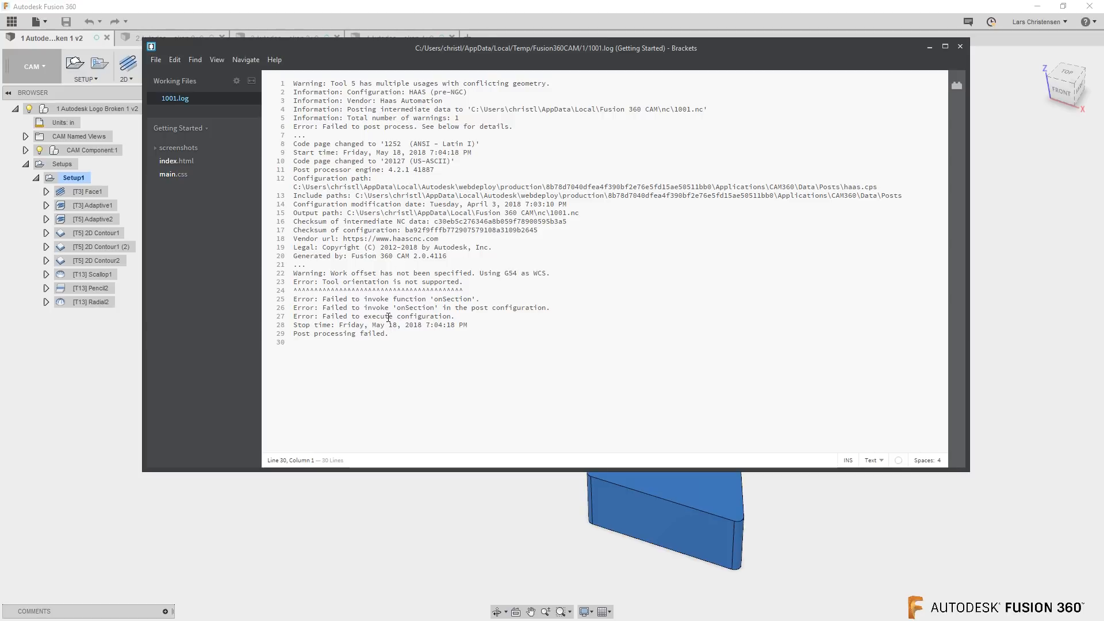
drag(297, 273, 376, 272)
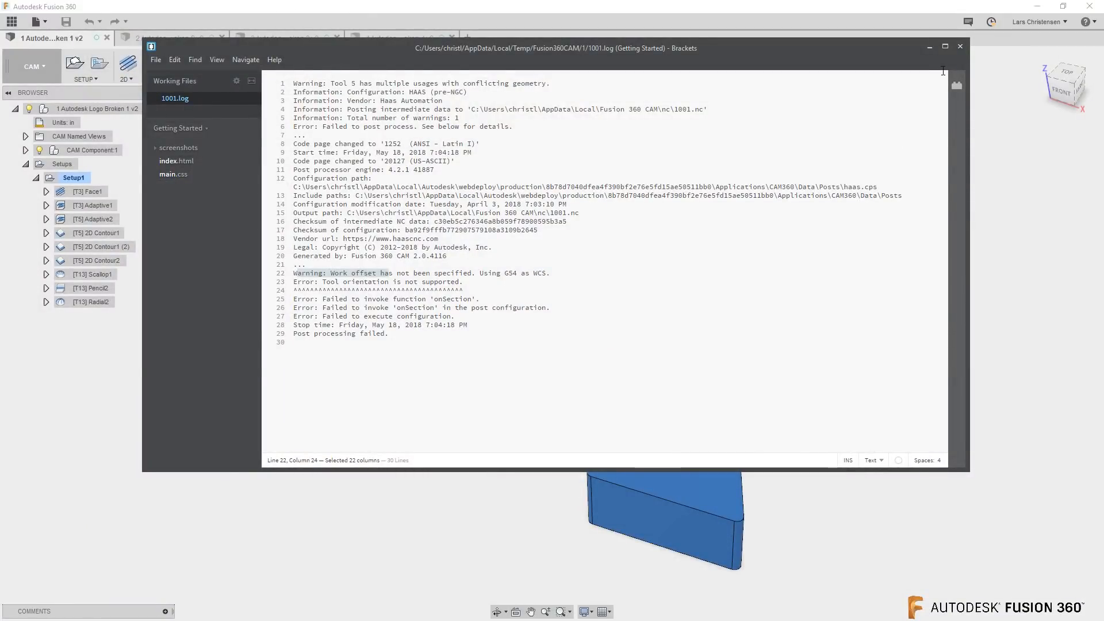
click(960, 46)
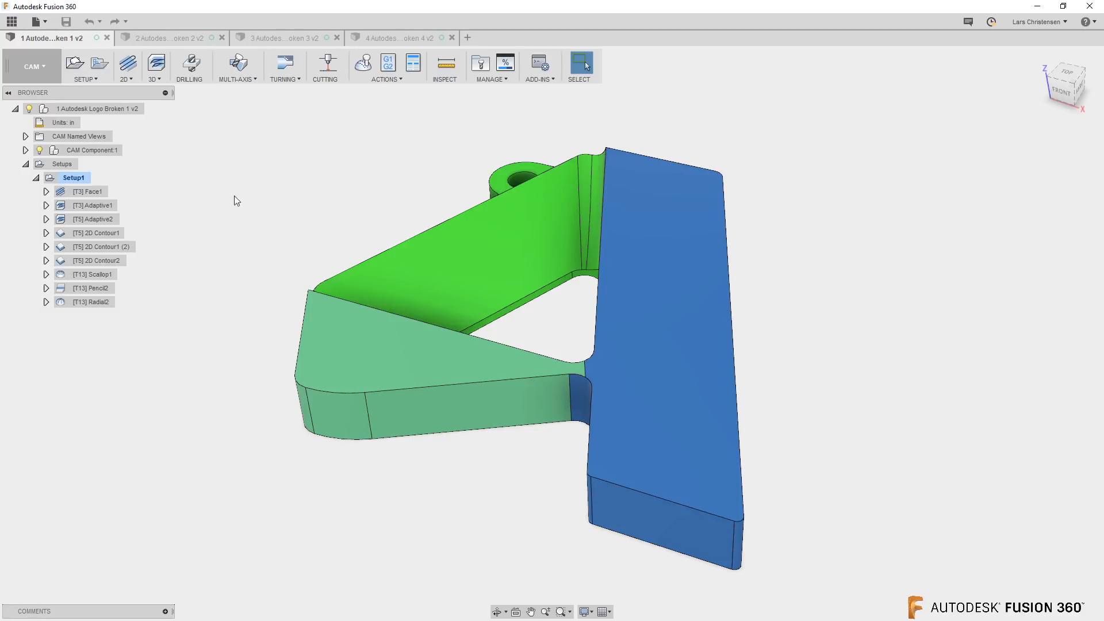
Edit Setup1, check its work coordinate system, stock and post-process WCS offset settings, and accept the setup
right_click(74, 178)
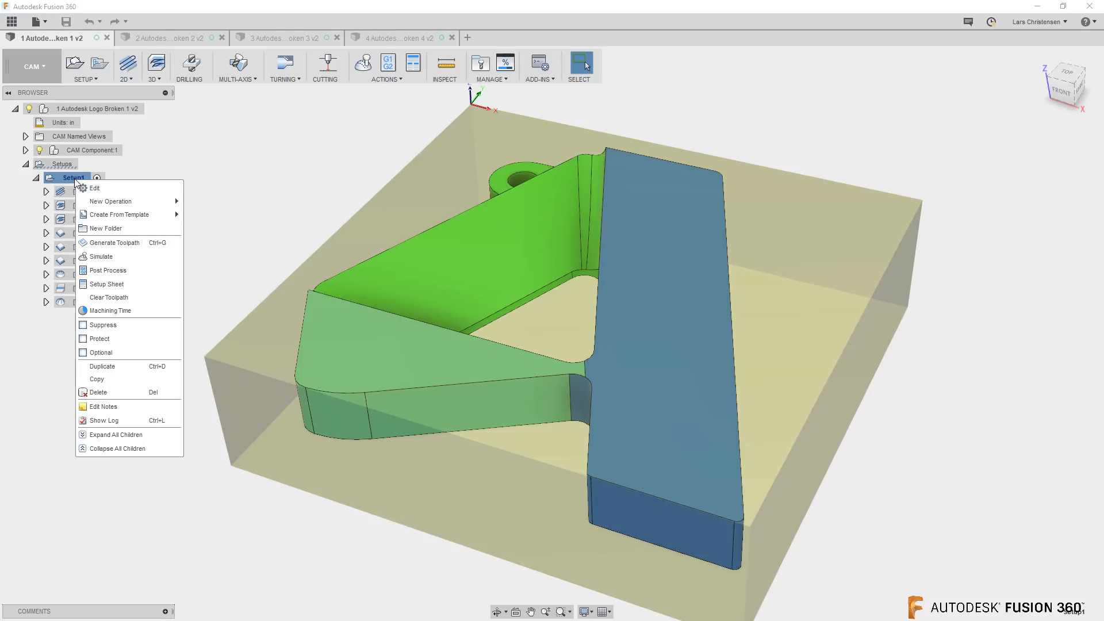
click(94, 188)
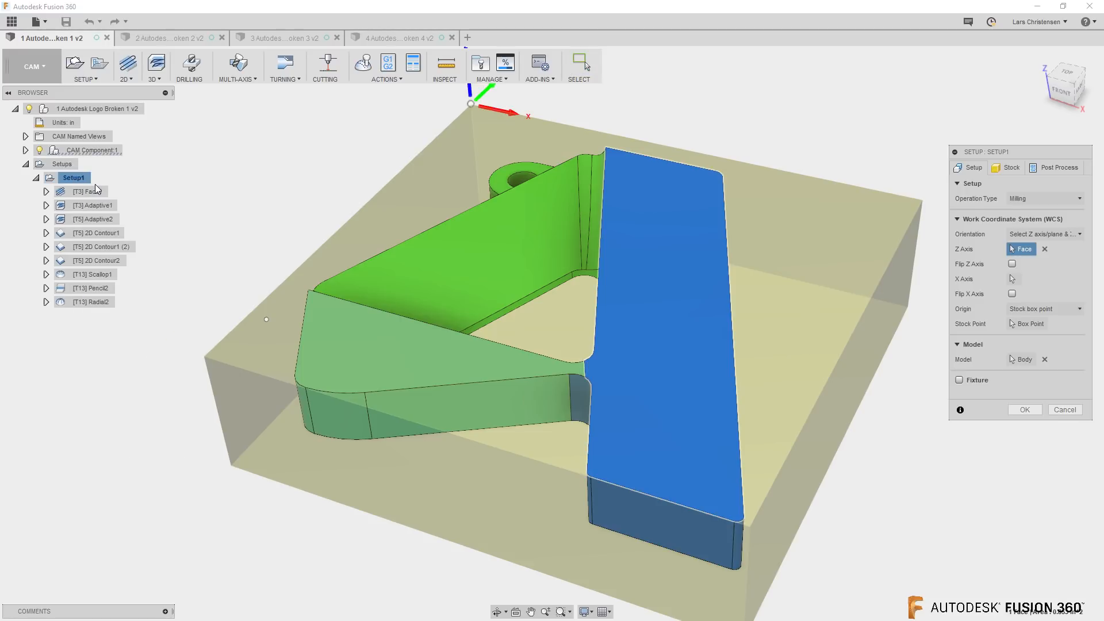
scroll(160, 286, down, 2)
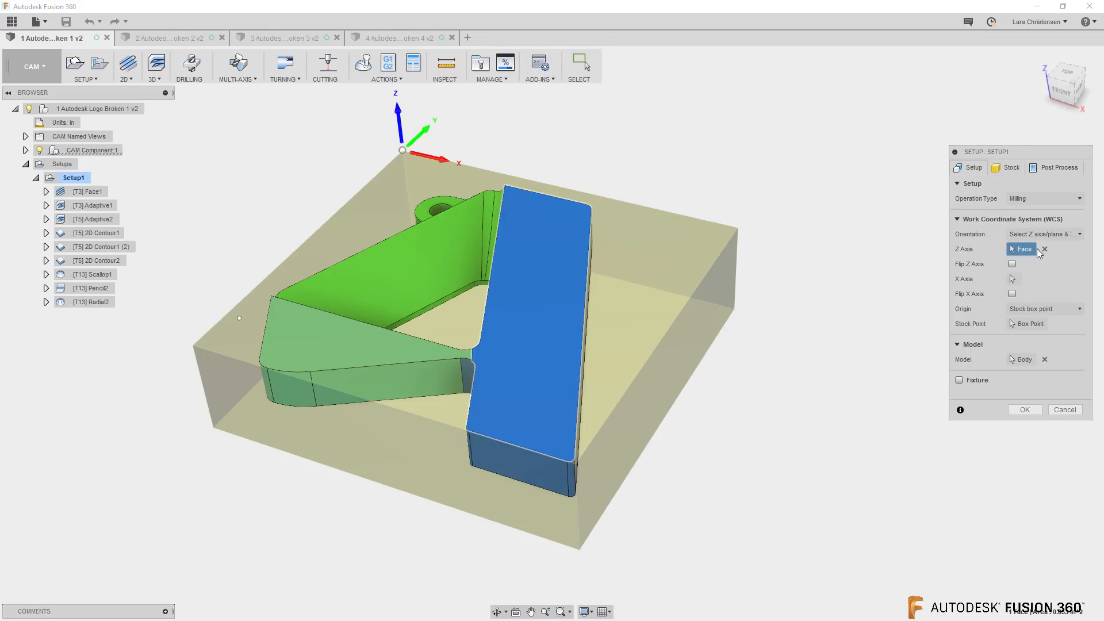
click(1008, 168)
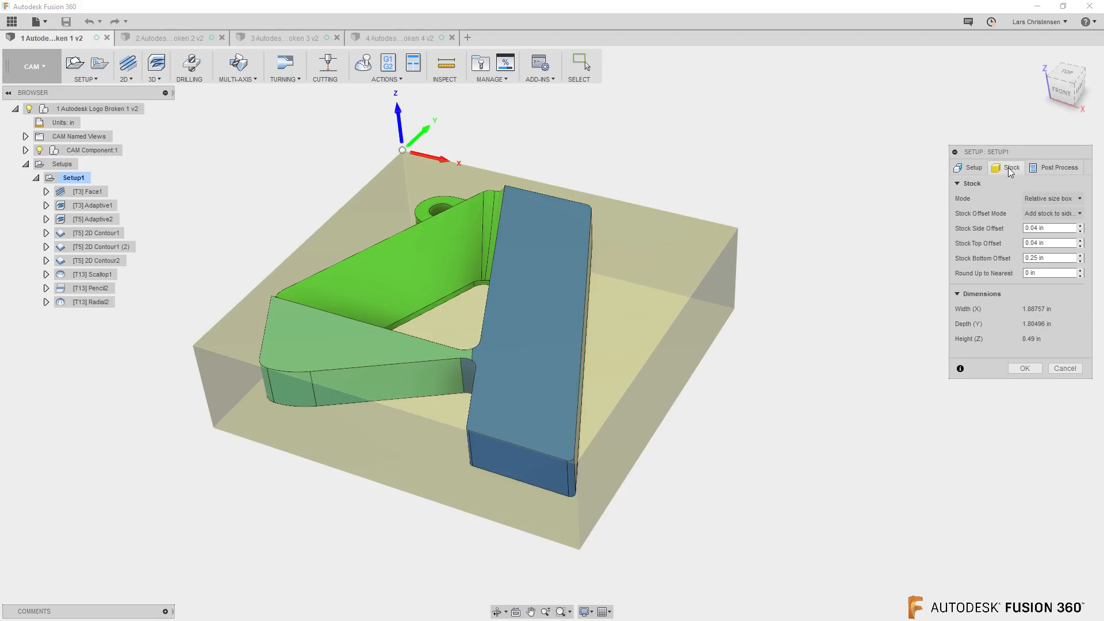
click(1045, 169)
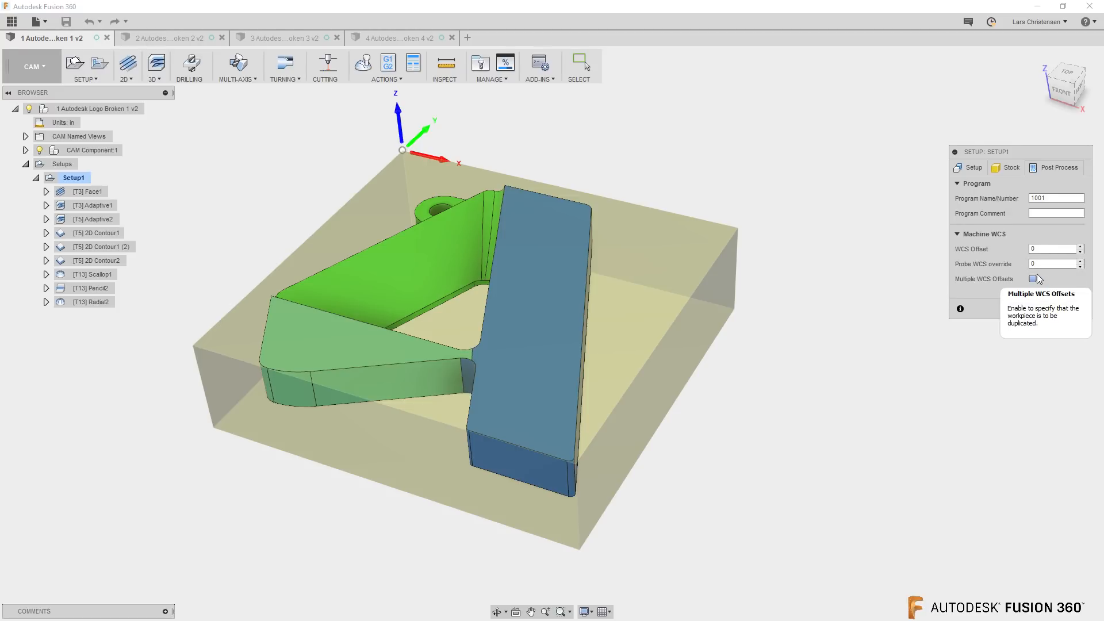
click(1024, 311)
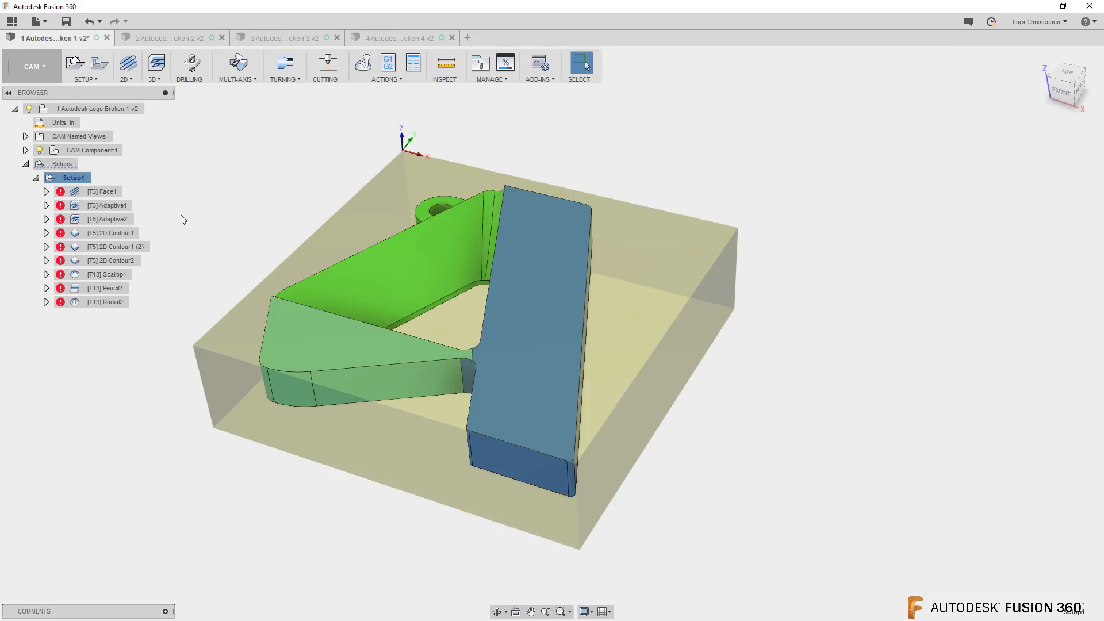
Compare the Adaptive1 and Face1 toolpaths, check Adaptive1's Tool Orientation settings, and accept the operation
click(123, 207)
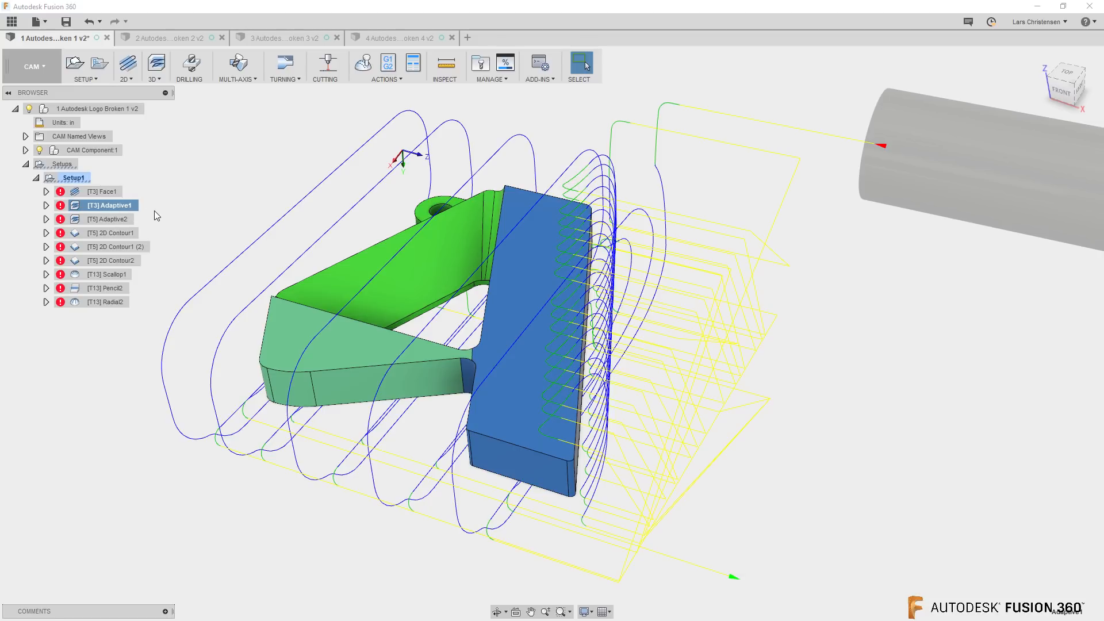
click(108, 192)
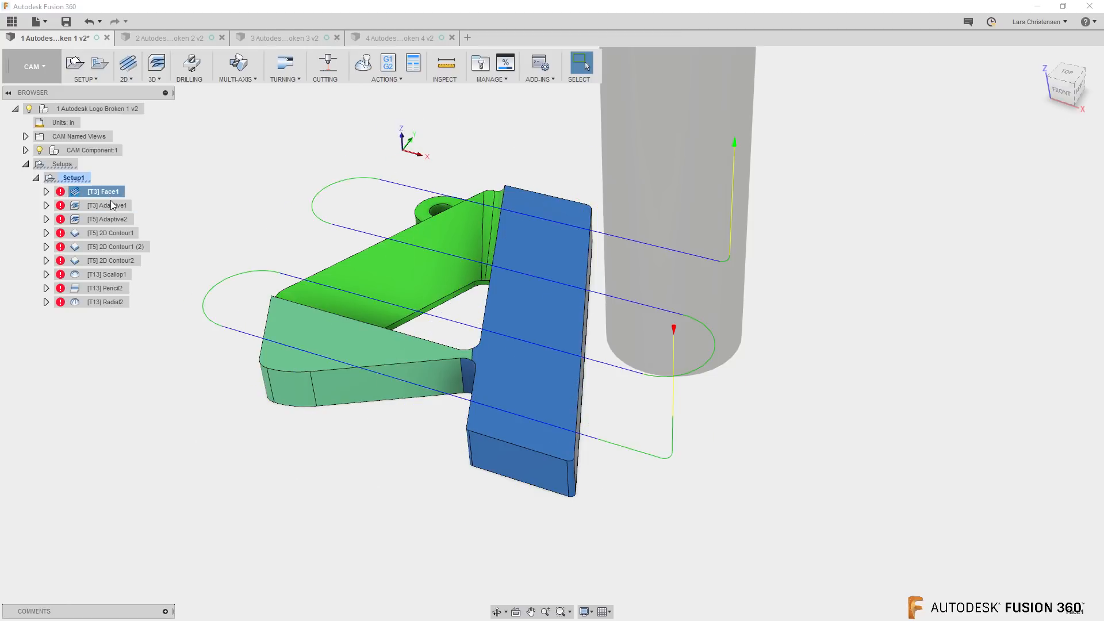
click(92, 208)
right_click(112, 209)
click(124, 214)
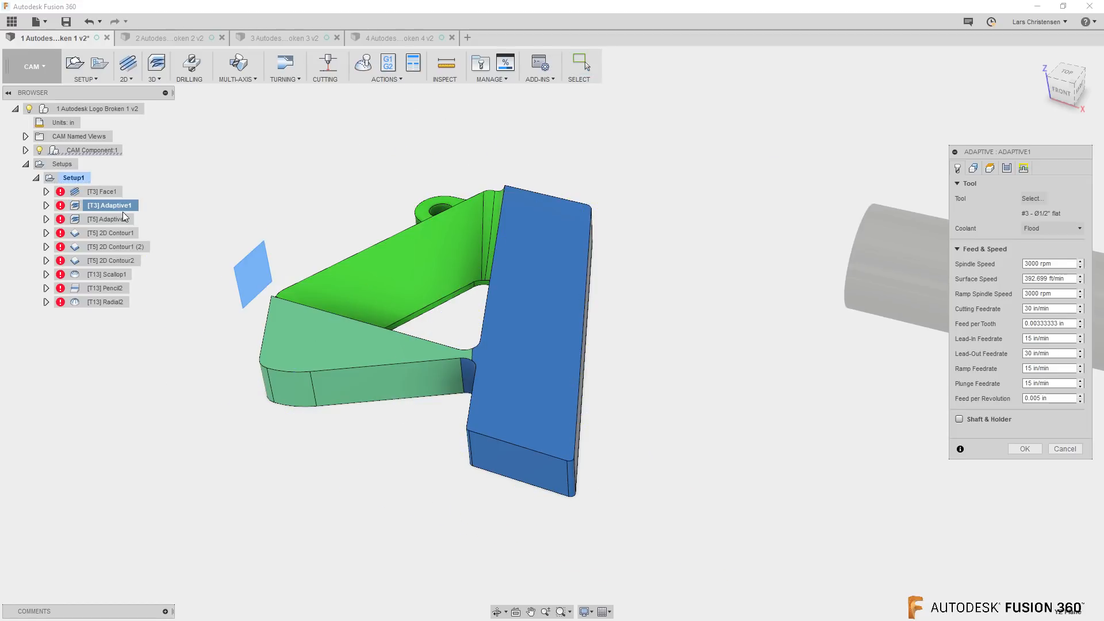
click(979, 170)
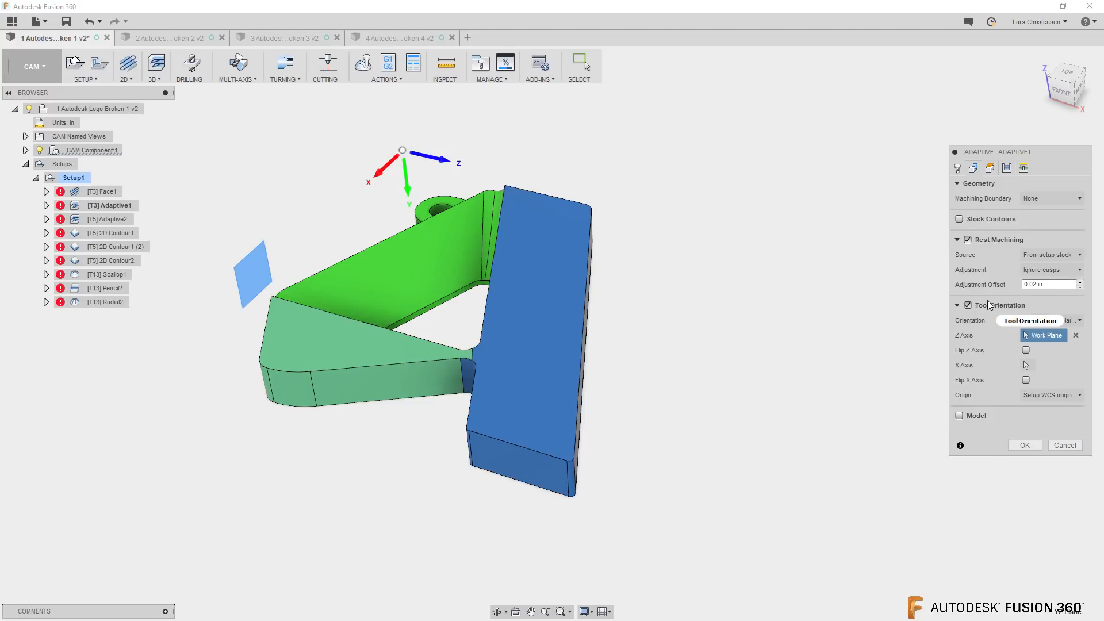
mouse_move(988, 301)
click(1027, 446)
click(215, 232)
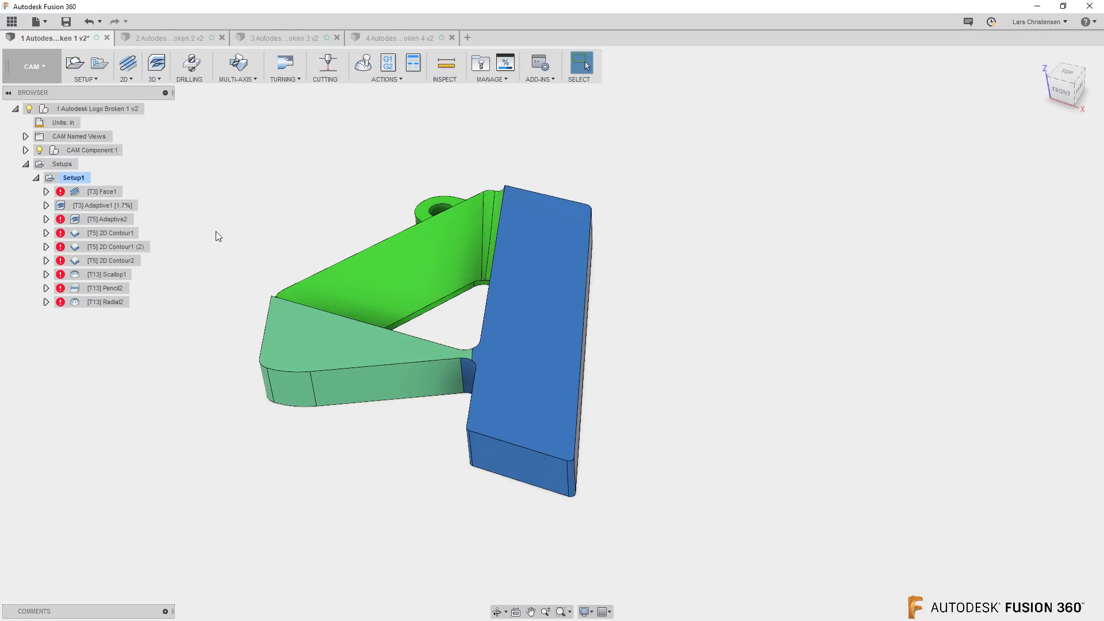
Suppress the Adaptive1 operation in Setup1, allowing its toolpath to be cleared
right_click(94, 206)
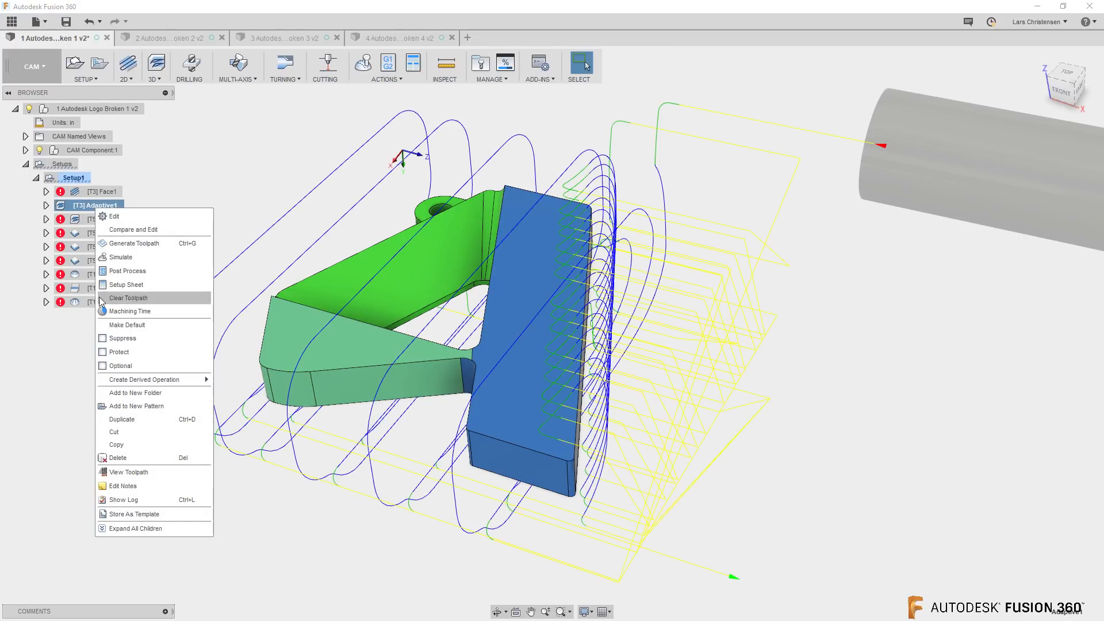
click(102, 340)
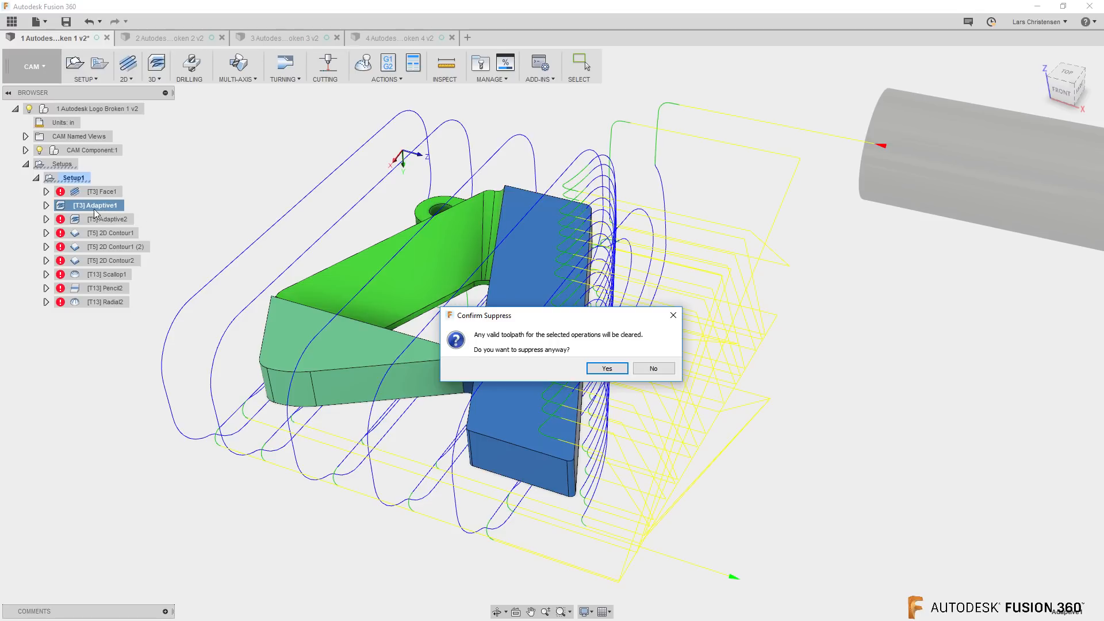
click(607, 368)
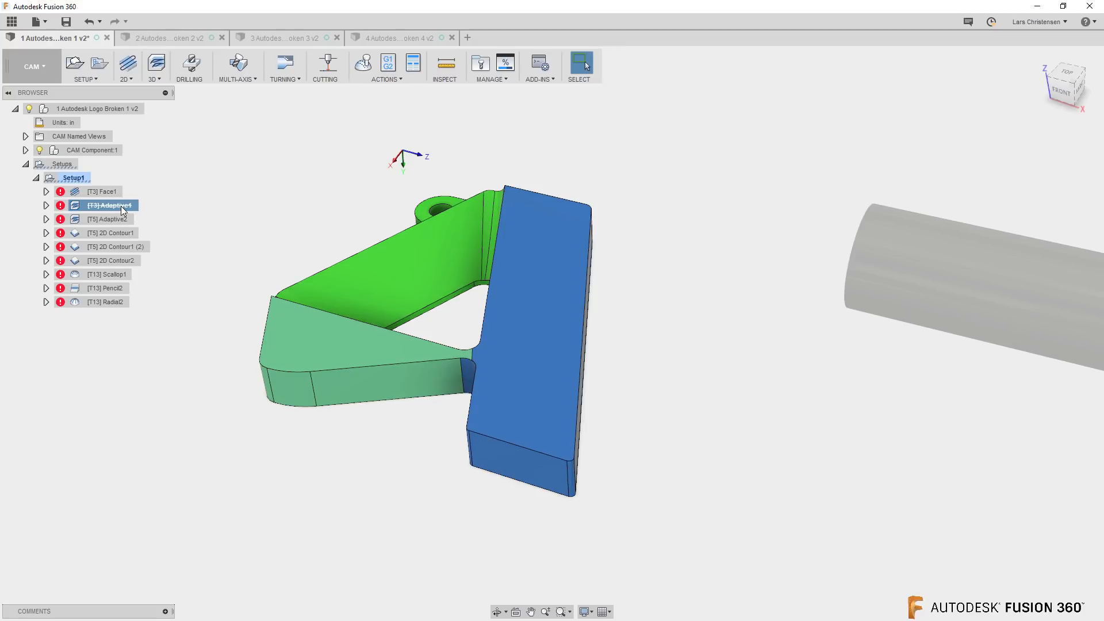
Regenerate the toolpaths of all operations in Setup1
right_click(83, 179)
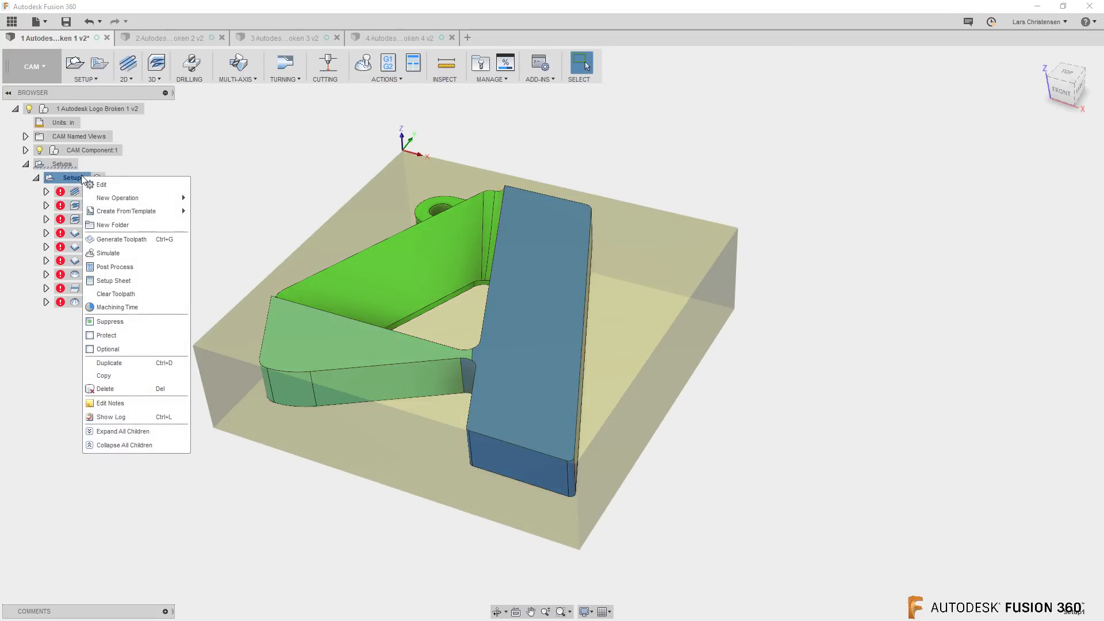
click(112, 239)
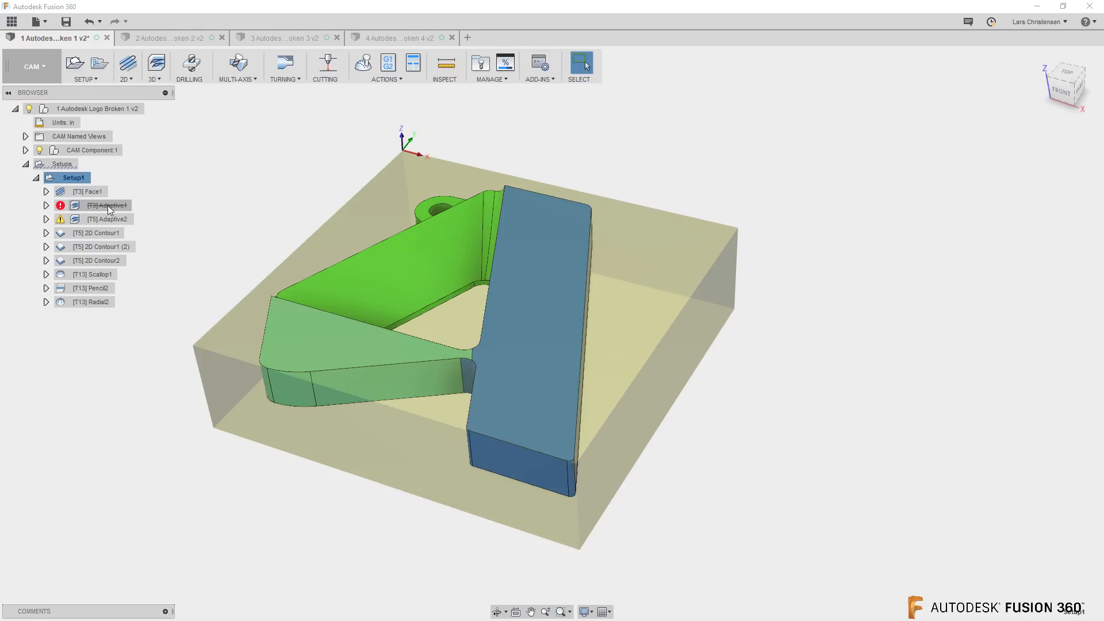
right_click(106, 206)
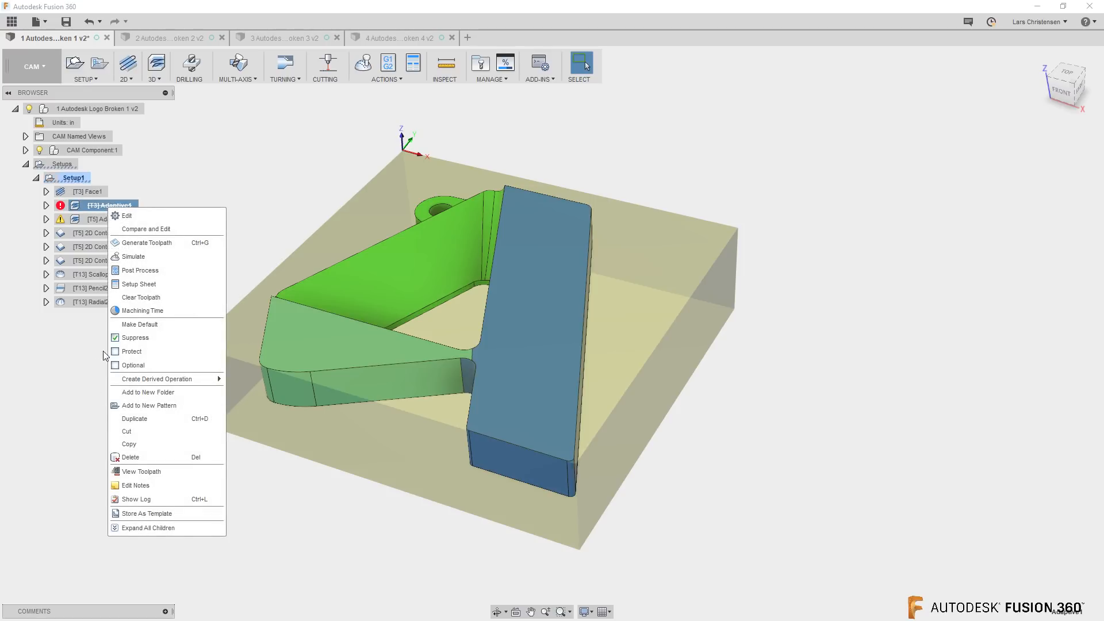
click(206, 200)
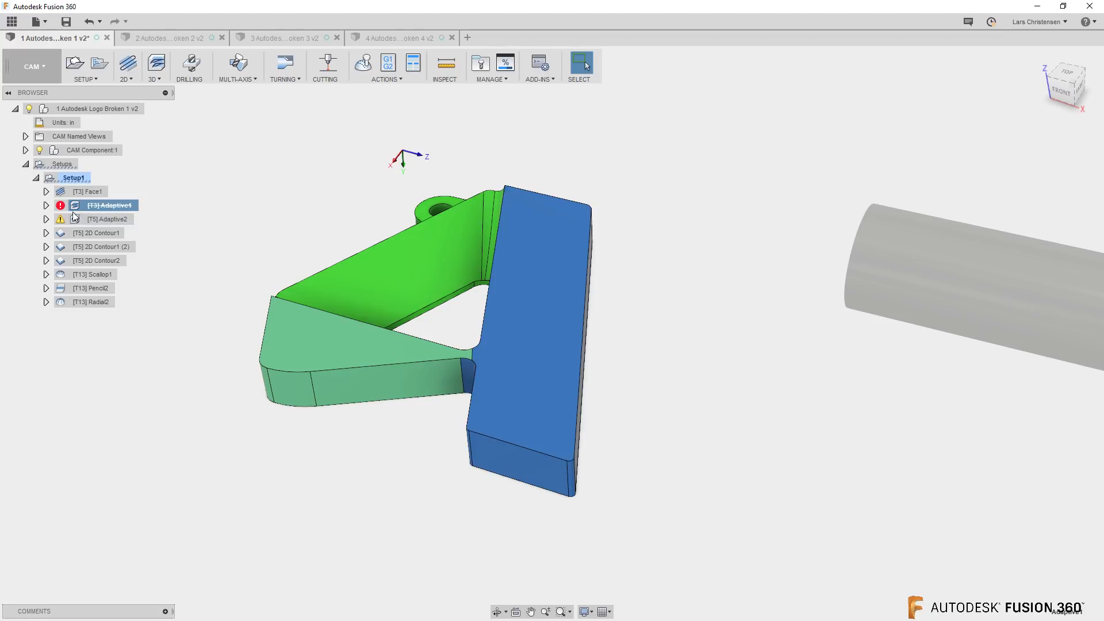
Read the message log behind the Adaptive2 operation's warning and close it
mouse_move(64, 206)
ctrl+click(65, 224)
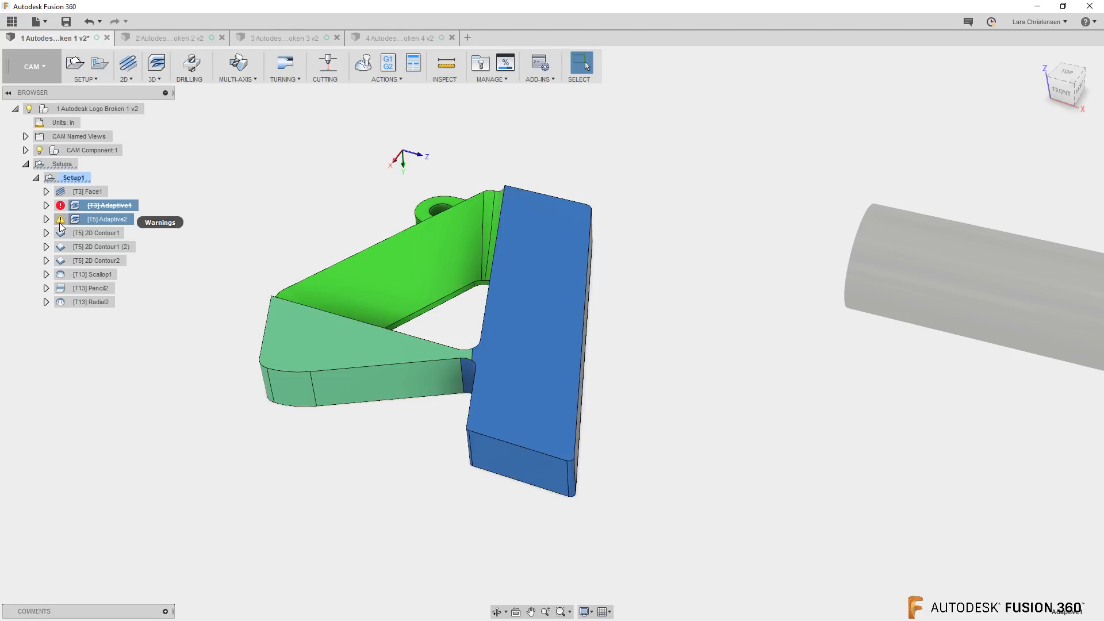
right_click(121, 221)
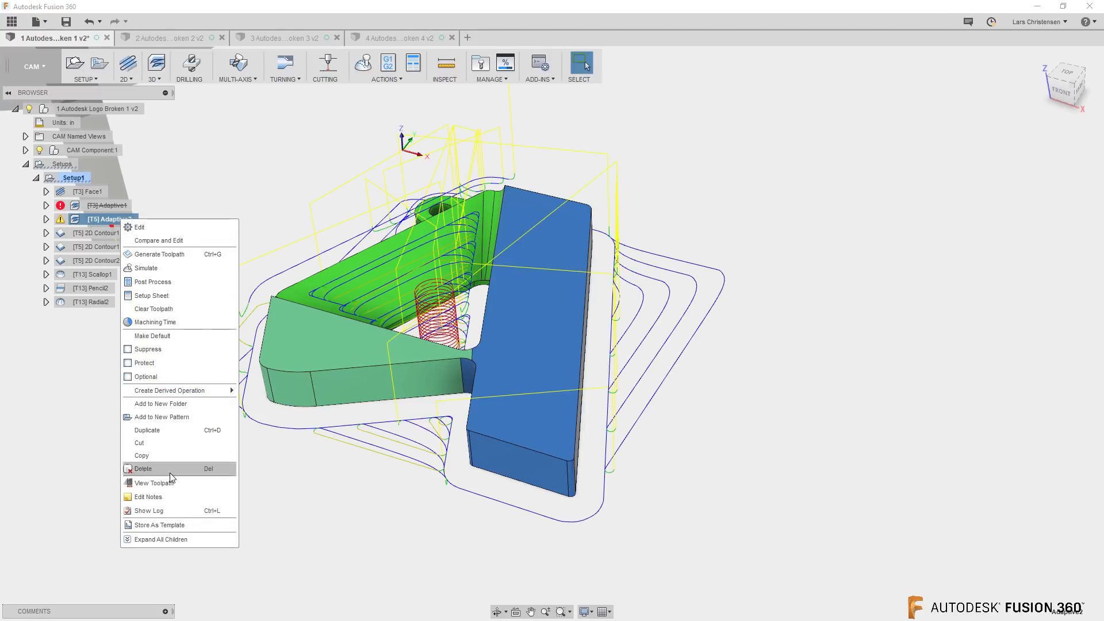
click(173, 510)
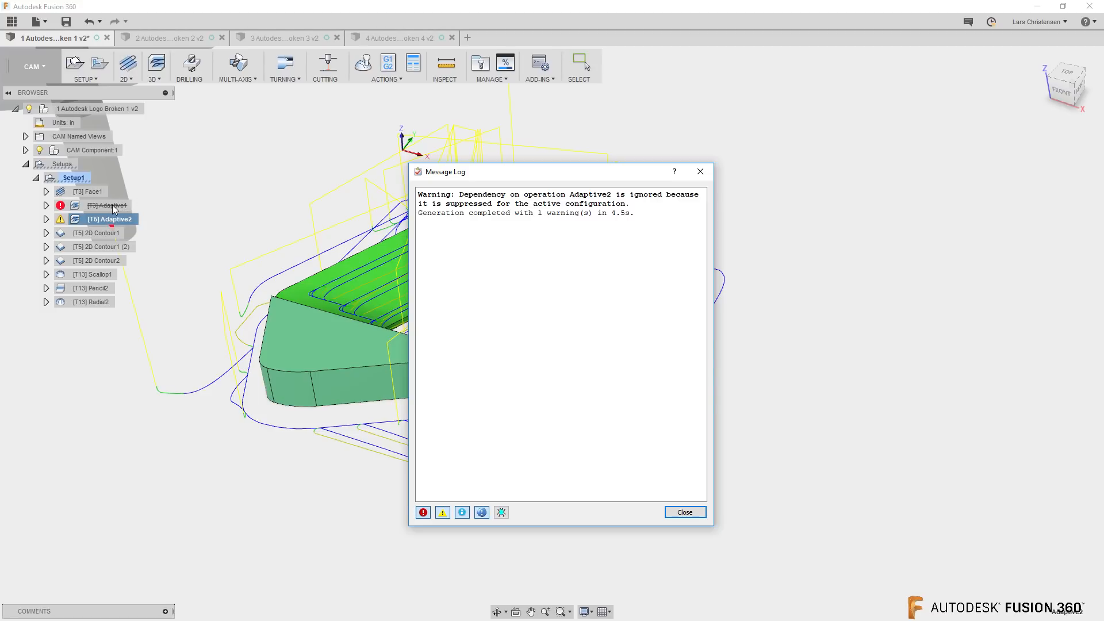
click(685, 512)
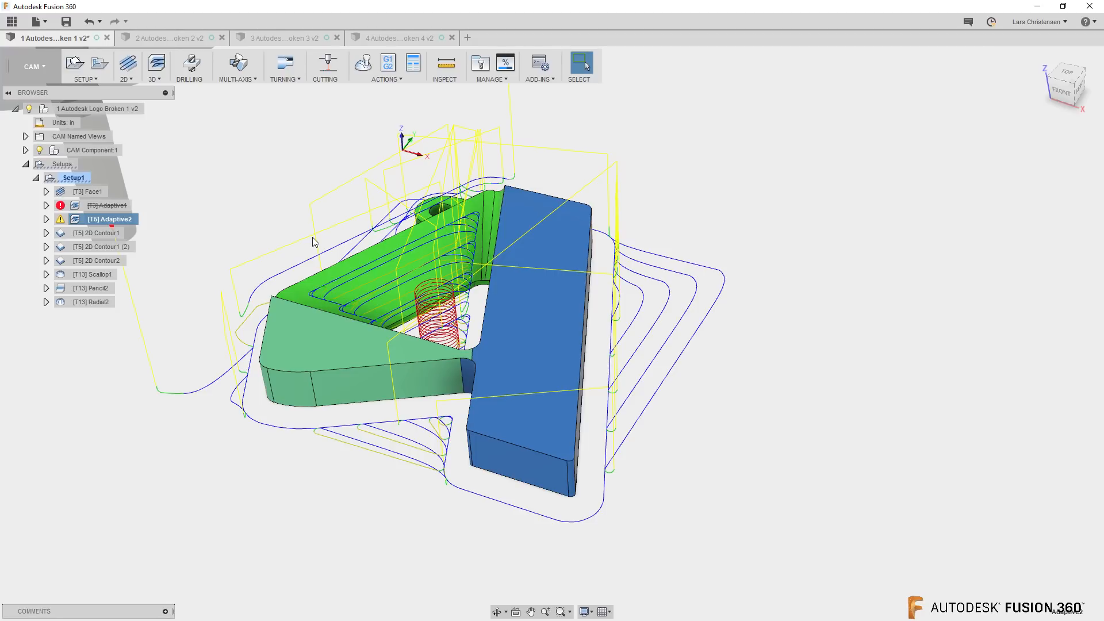
drag(57, 261, 76, 317)
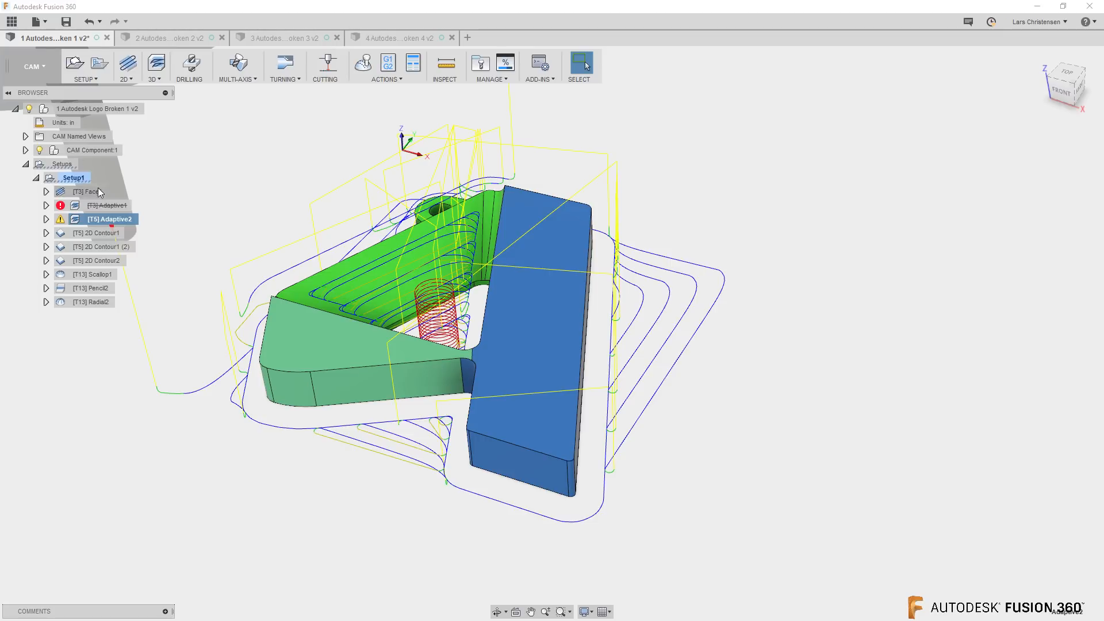
right_click(76, 179)
click(96, 190)
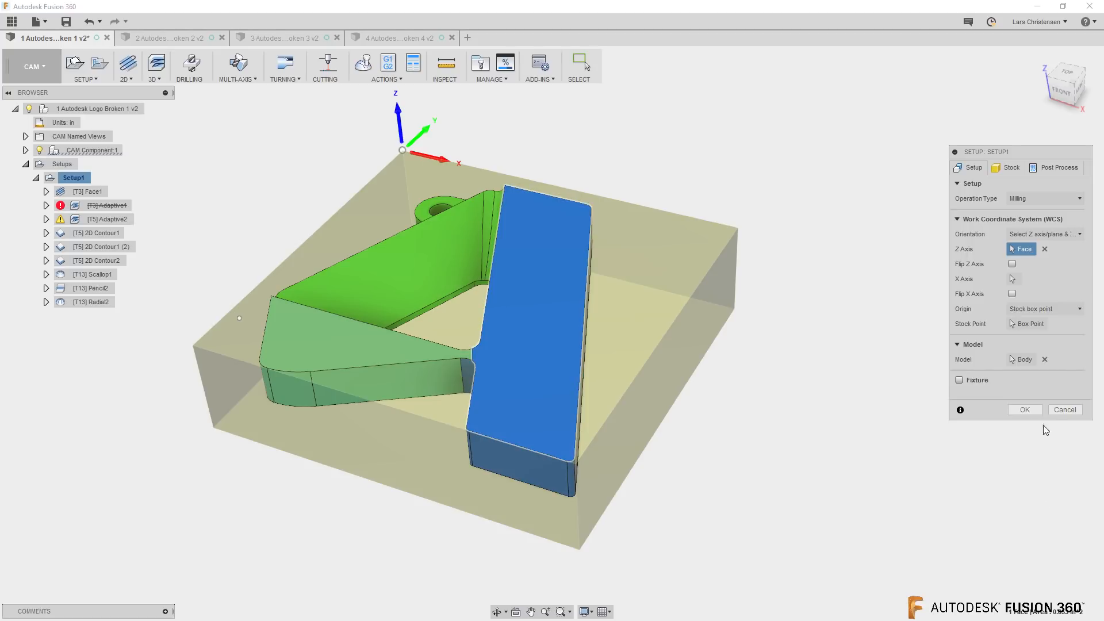
click(1061, 410)
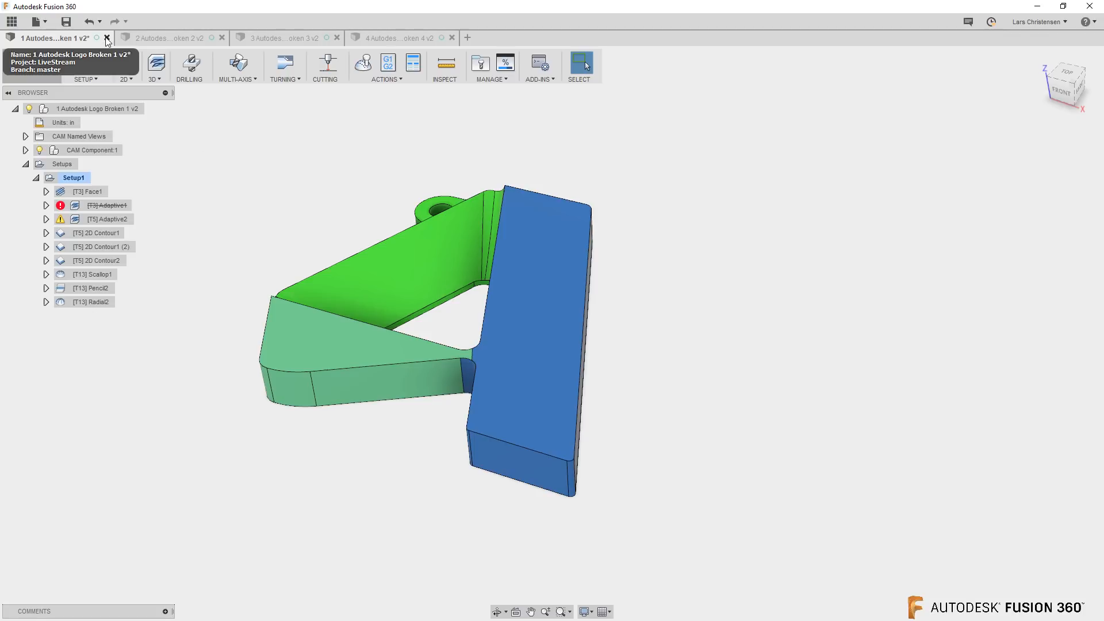
Close the 1 Autodesk Logo Broken 1 document to continue with 2 Autodesk Logo Broken 2
click(107, 37)
click(570, 368)
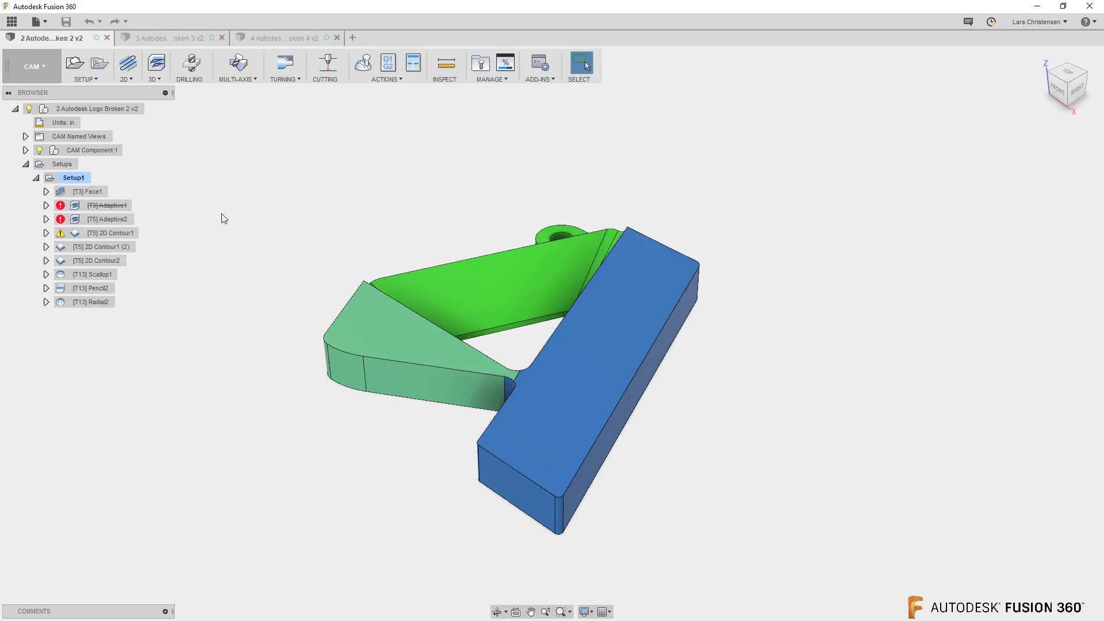
right_click(91, 191)
click(114, 198)
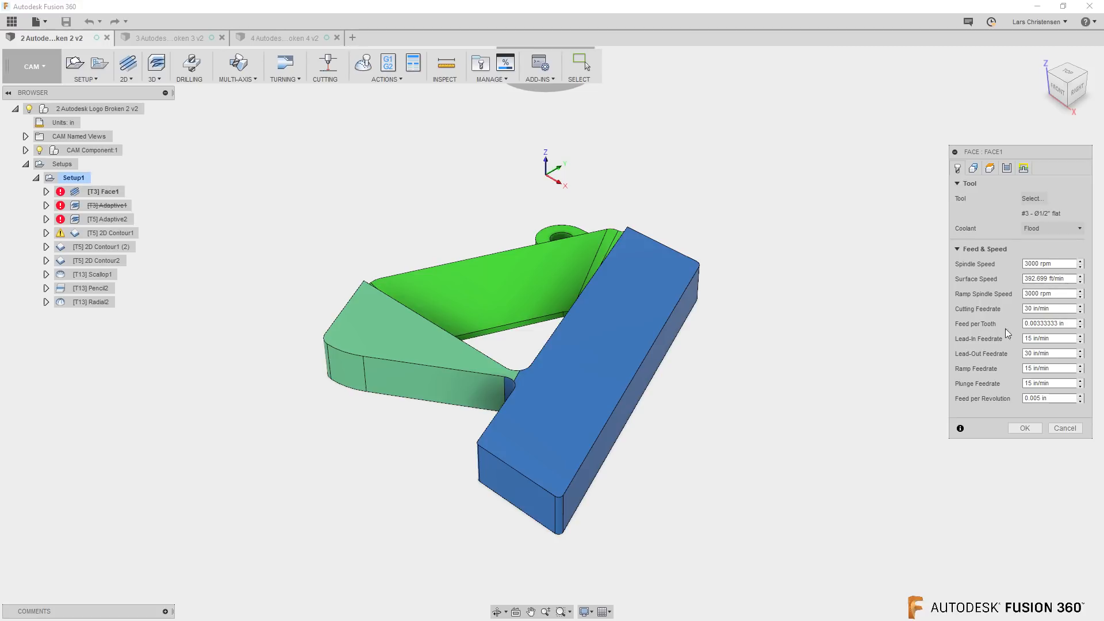
click(1065, 428)
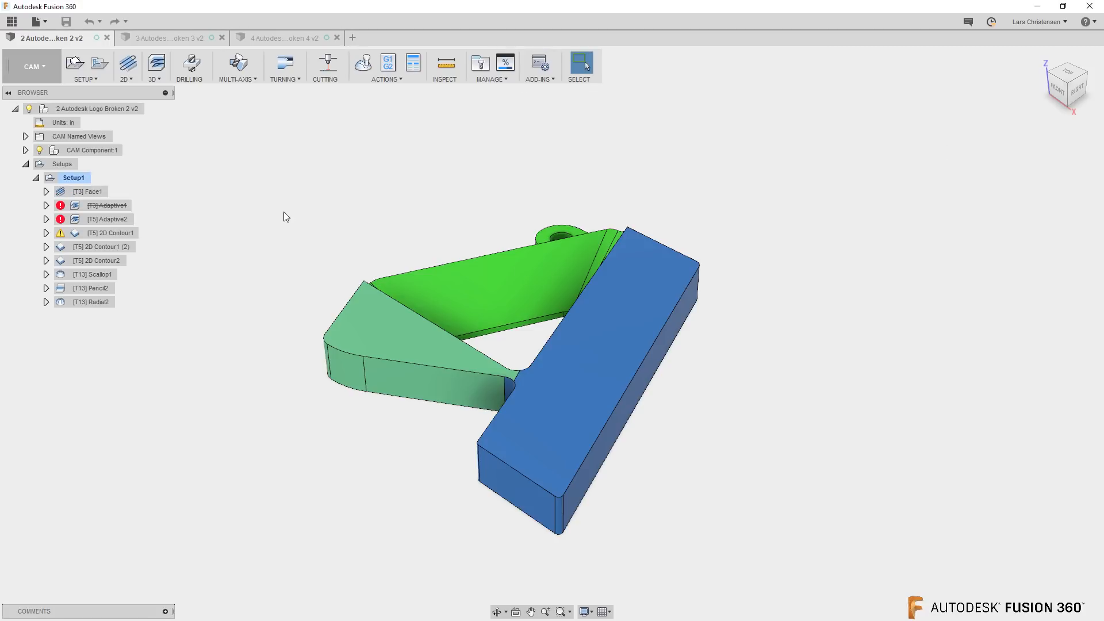
Simulate Setup1 with the toolpath mode set to Tail and the stock shown, playing through the Face1 operation
click(67, 180)
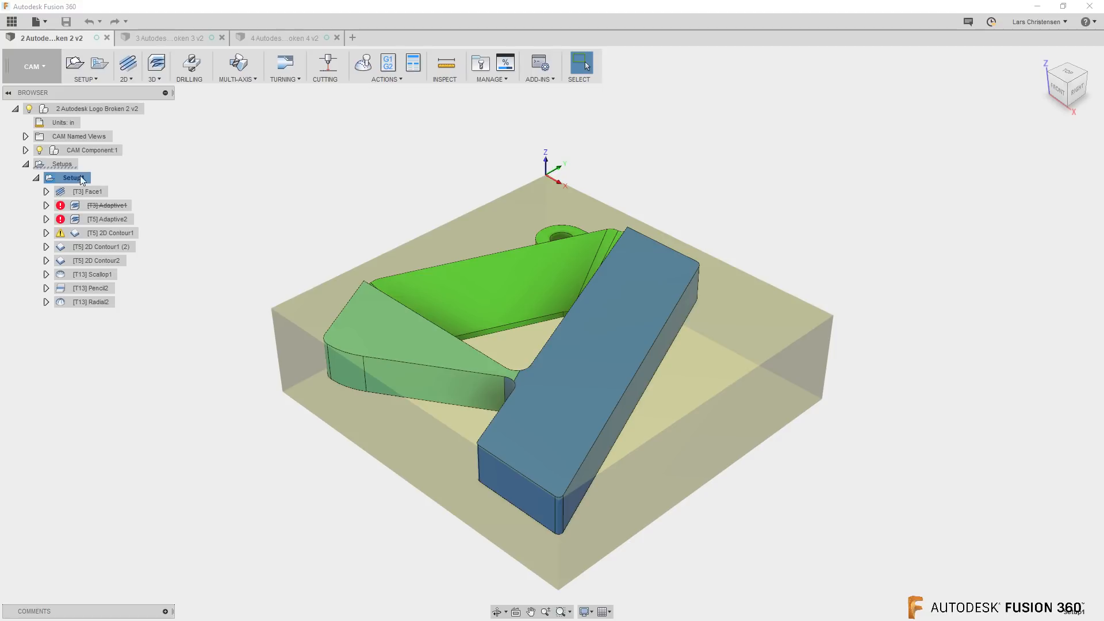
click(363, 65)
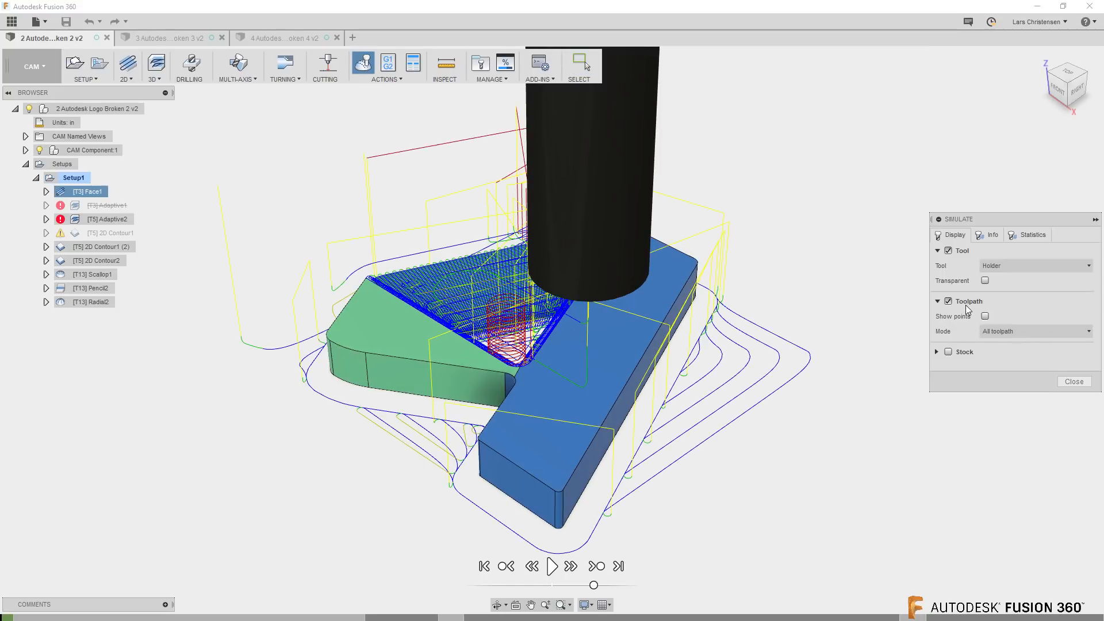
click(994, 329)
click(1000, 394)
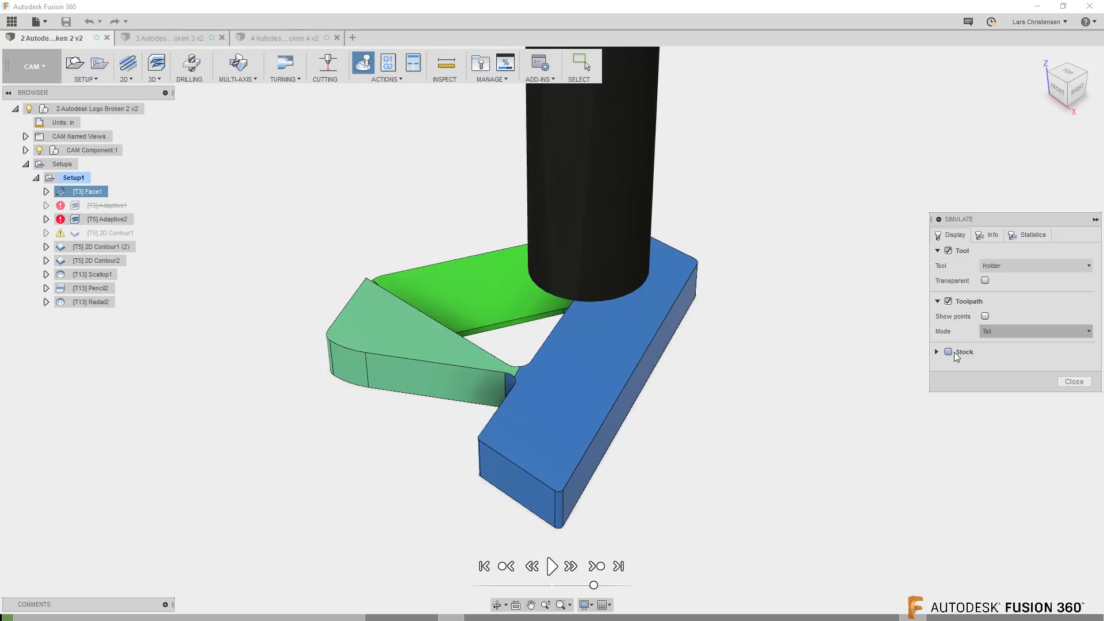
click(957, 355)
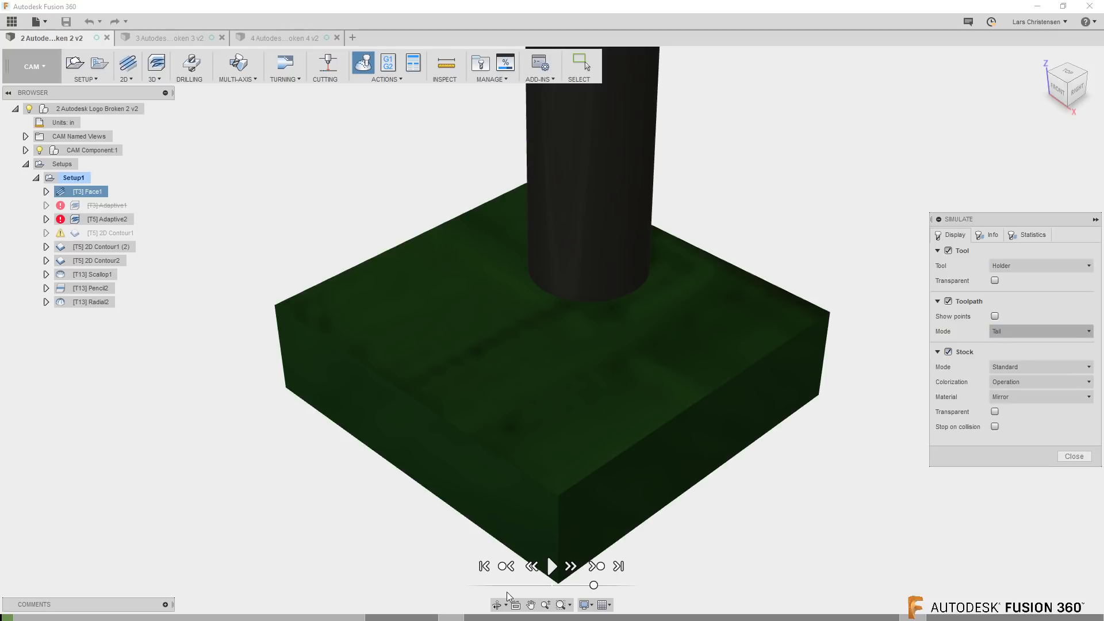
click(552, 567)
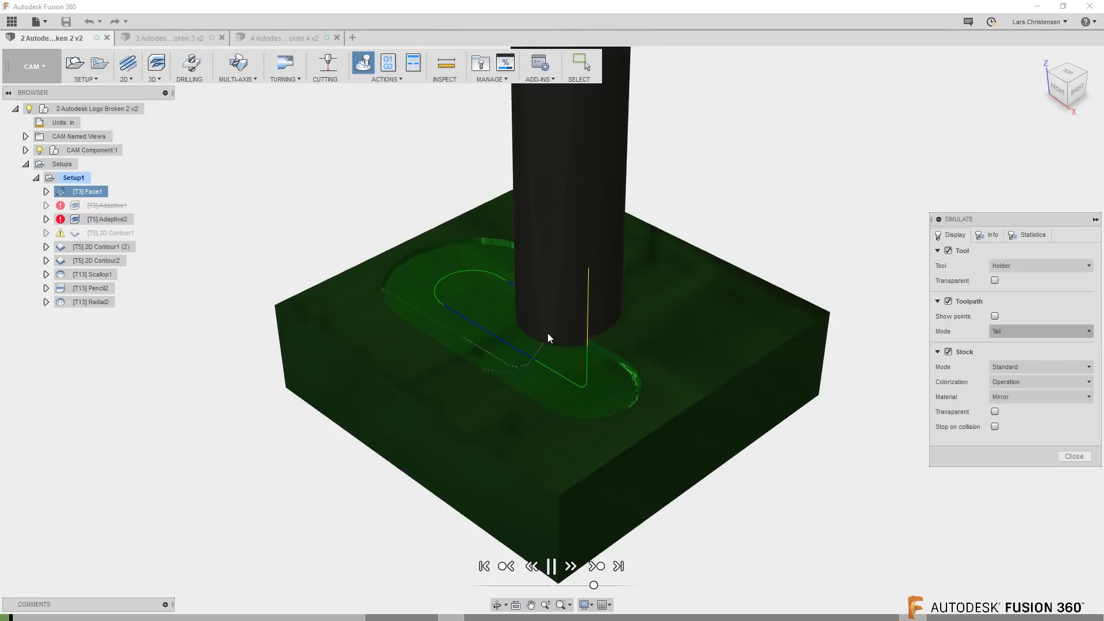
click(552, 567)
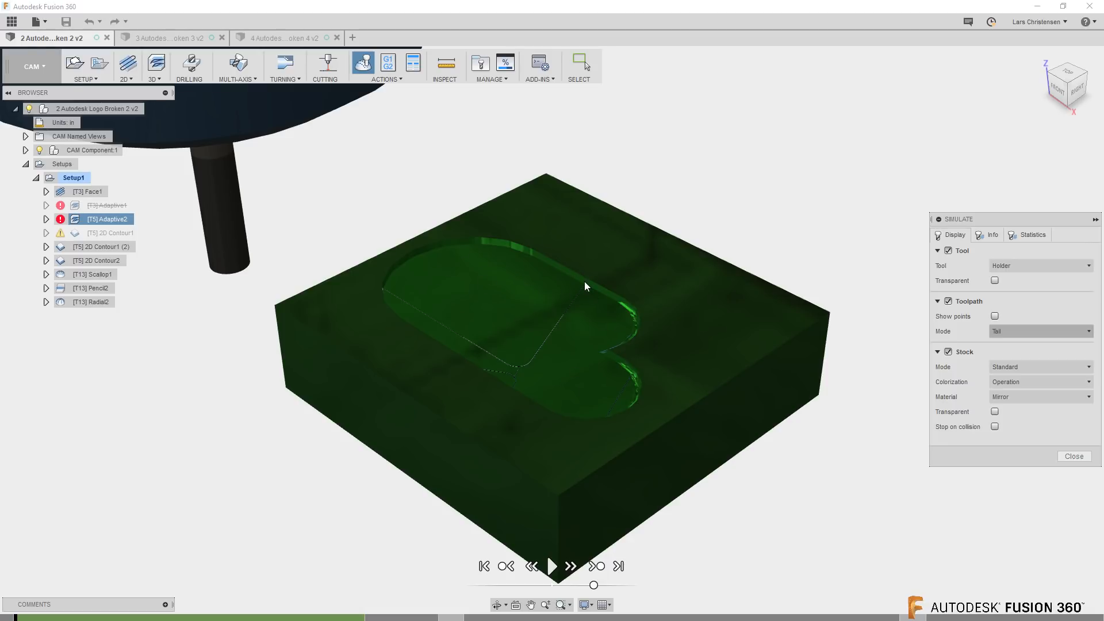
click(1074, 456)
Clear the stock contour selection of the Face1 operation so that it faces the whole stock, and regenerate its toolpath
click(86, 192)
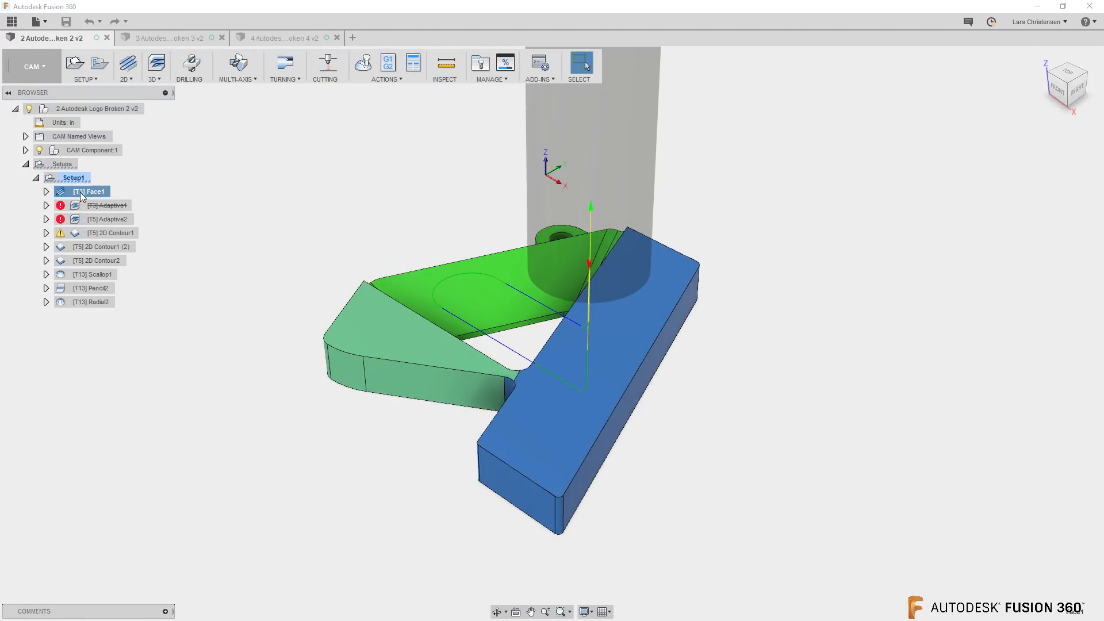
right_click(79, 195)
click(97, 202)
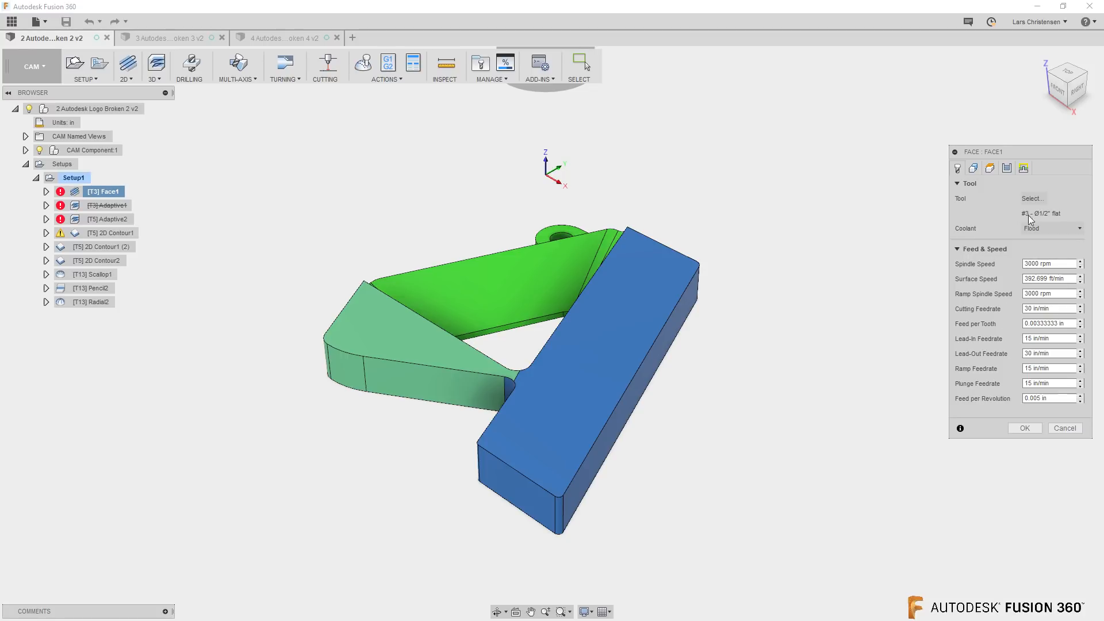
click(972, 168)
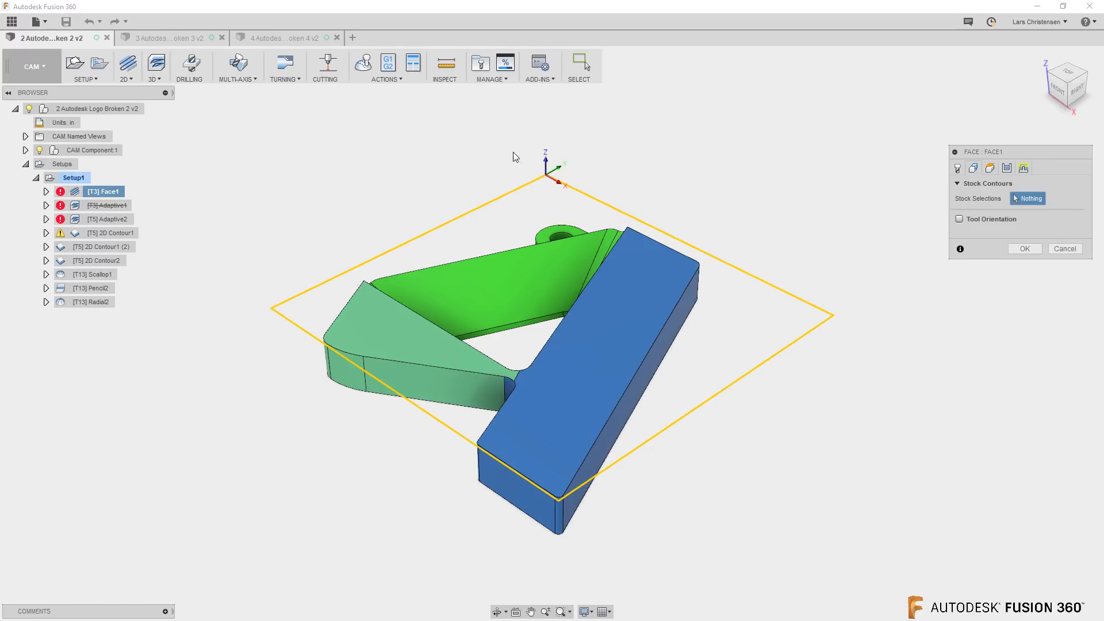
click(1026, 249)
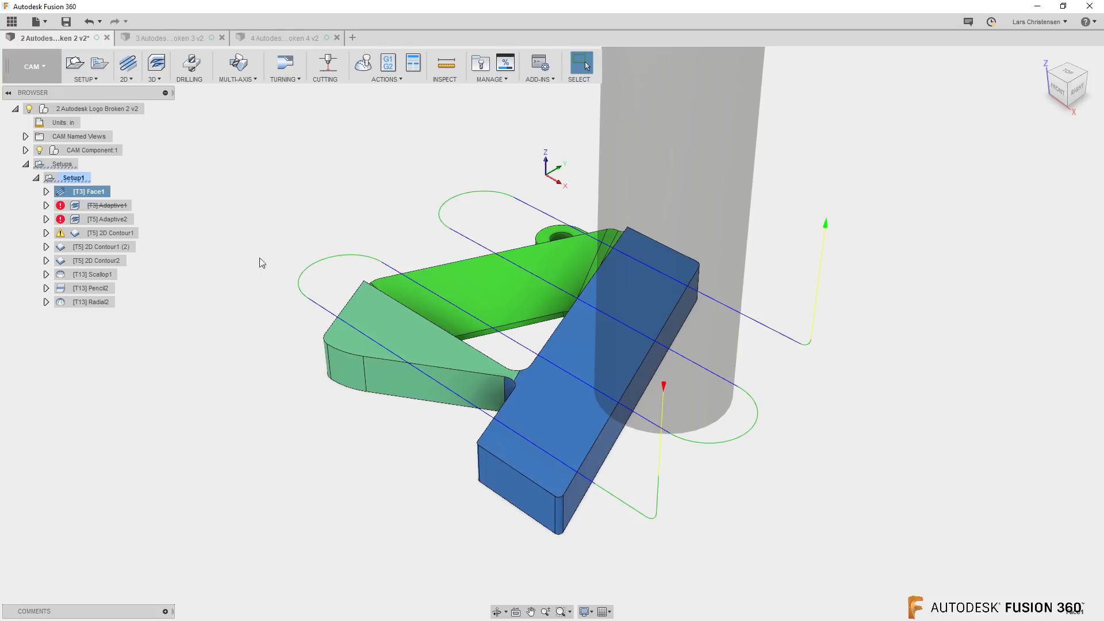
click(225, 257)
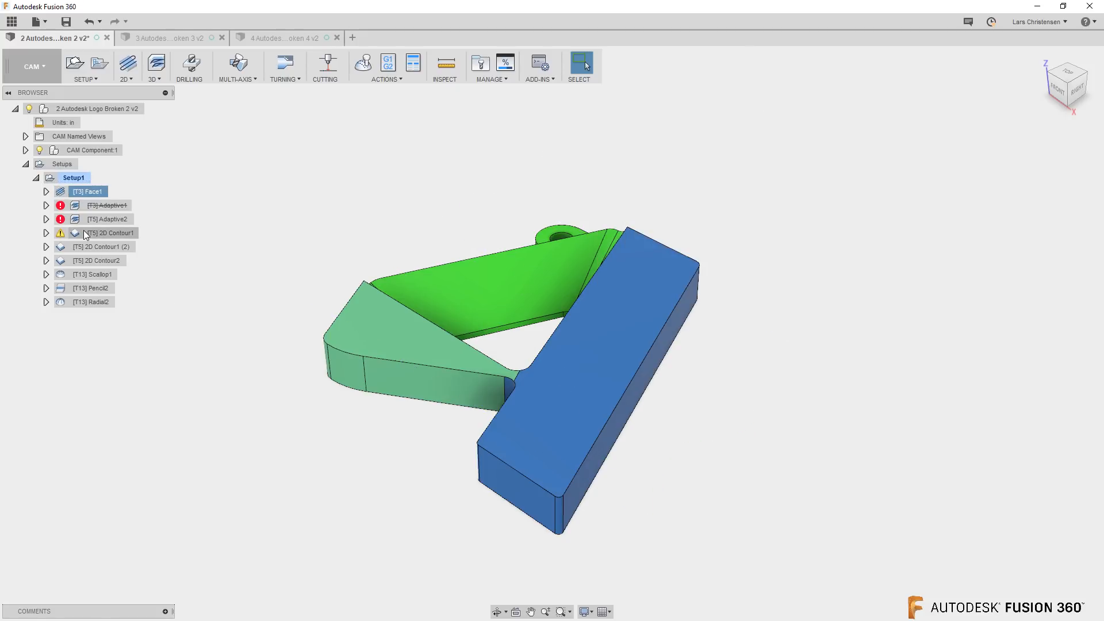
Check the selected contour chain and its direction arrow in the geometry settings of the 2D Contour1 operation
right_click(93, 233)
click(107, 242)
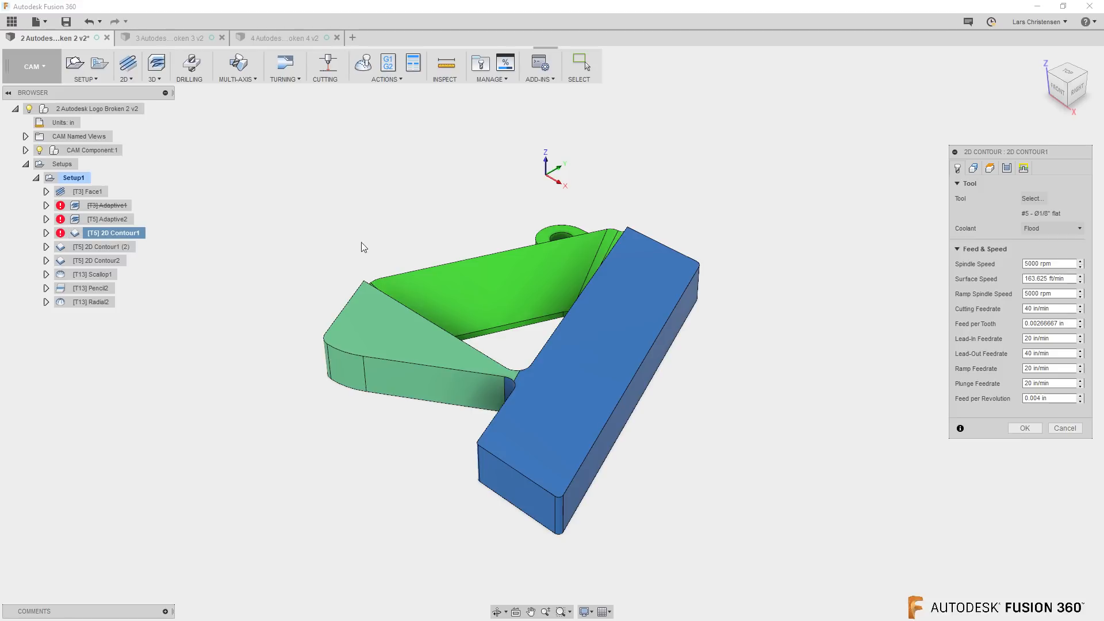
click(973, 168)
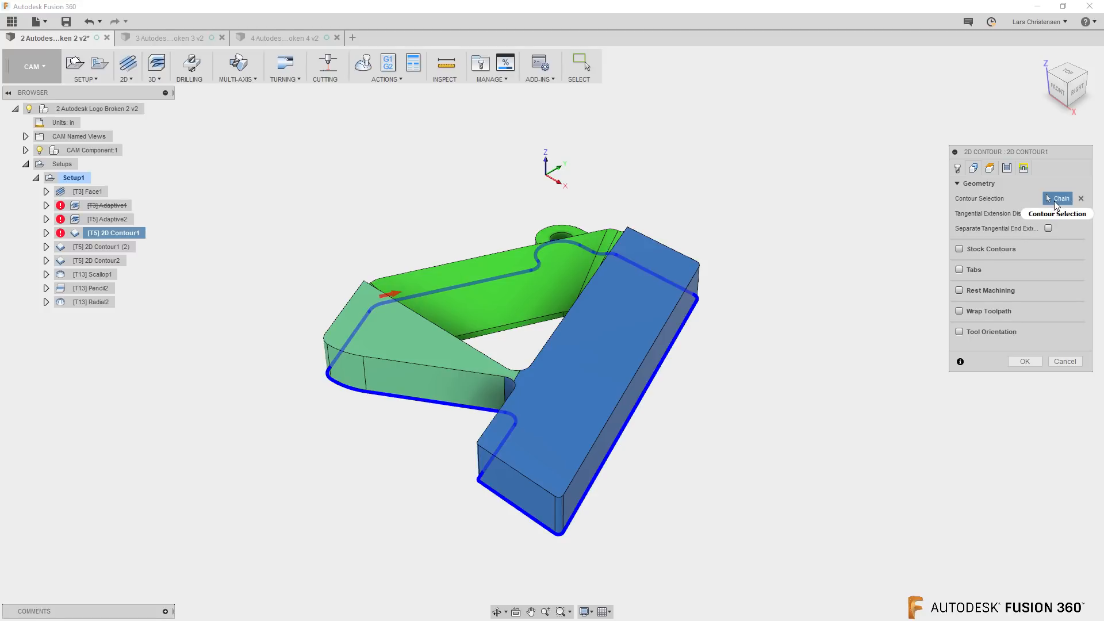
click(392, 293)
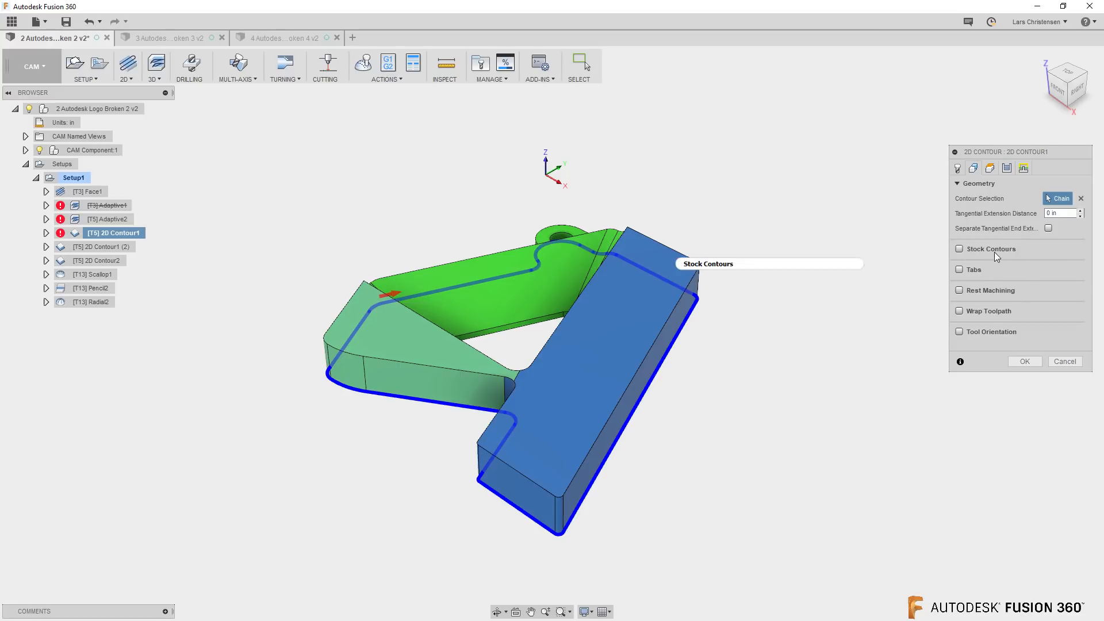
mouse_move(994, 252)
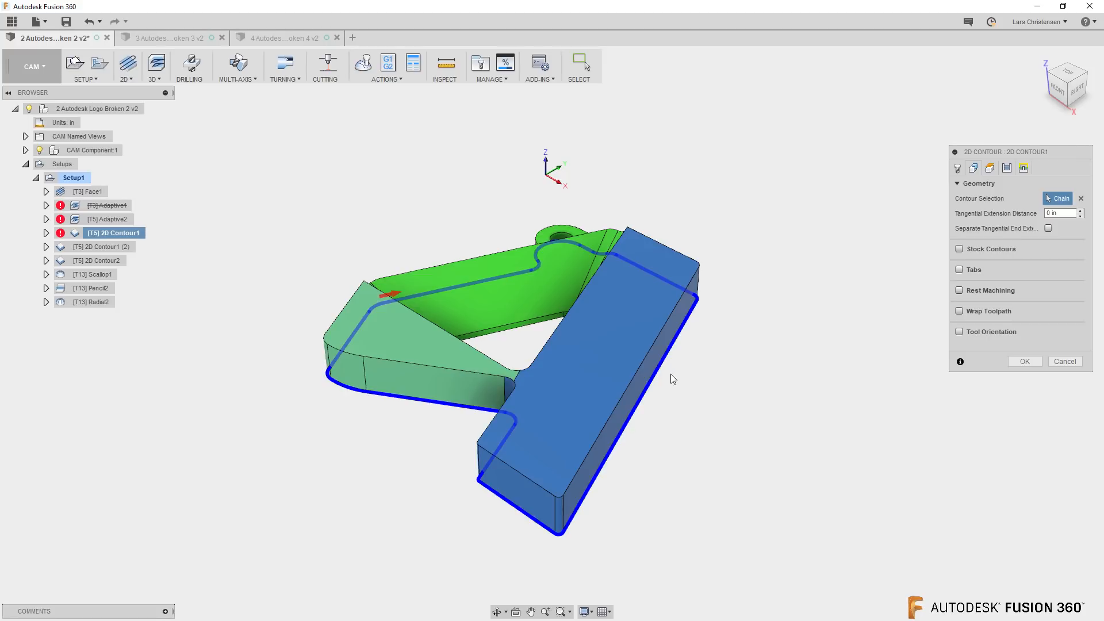
mouse_move(394, 296)
mouse_down()
mouse_move(383, 315)
mouse_move(391, 294)
mouse_up()
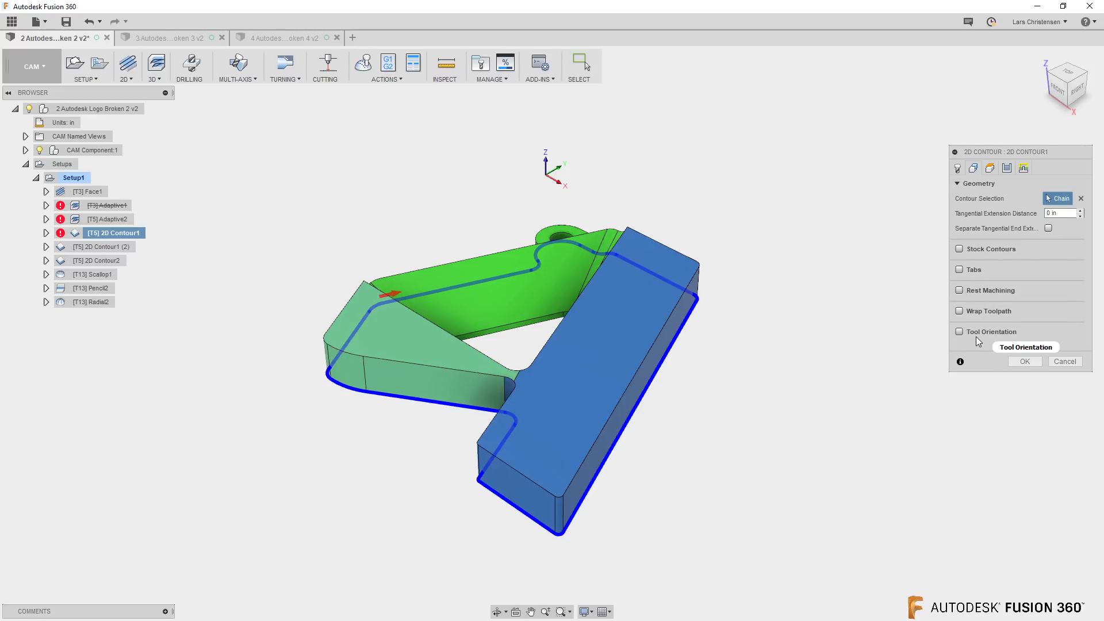
click(1023, 363)
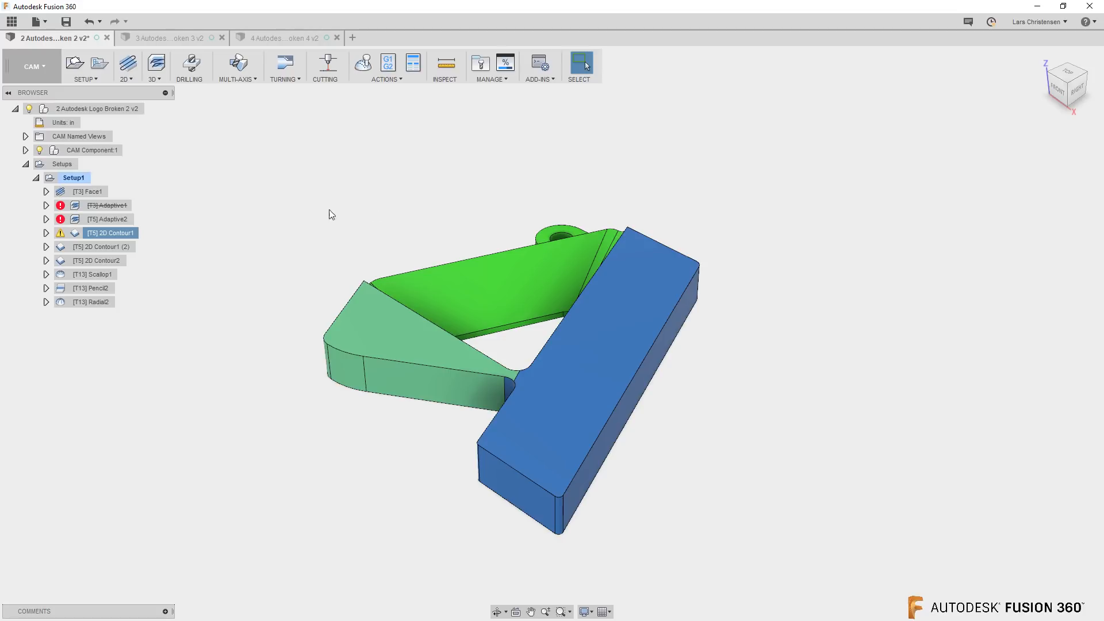
Read the message log of the 2D Contour1 operation and close it
right_click(109, 235)
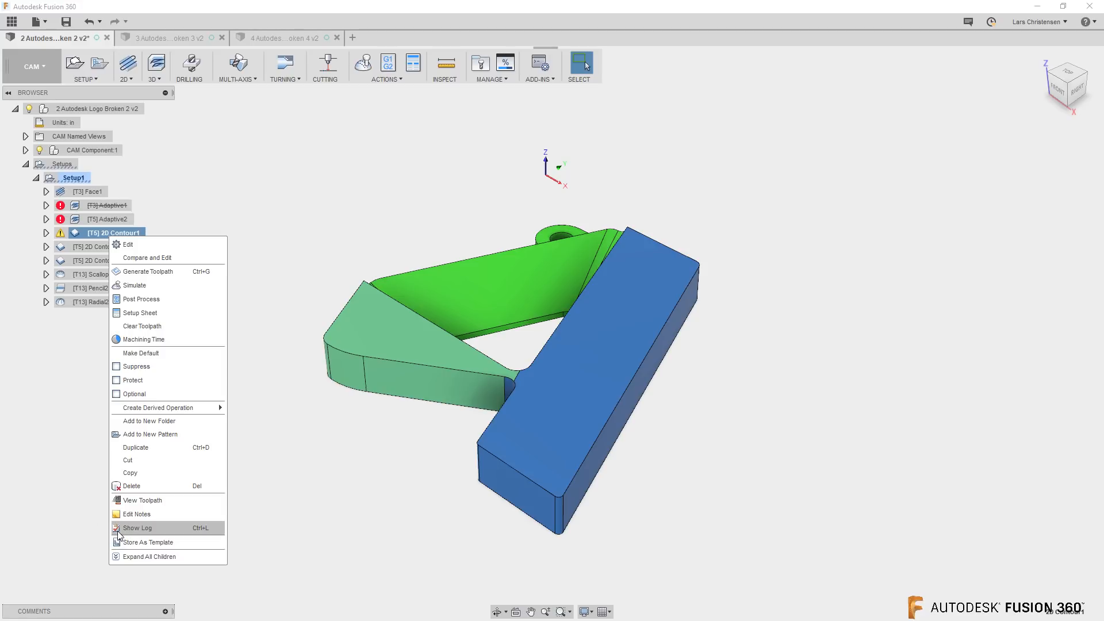
click(133, 529)
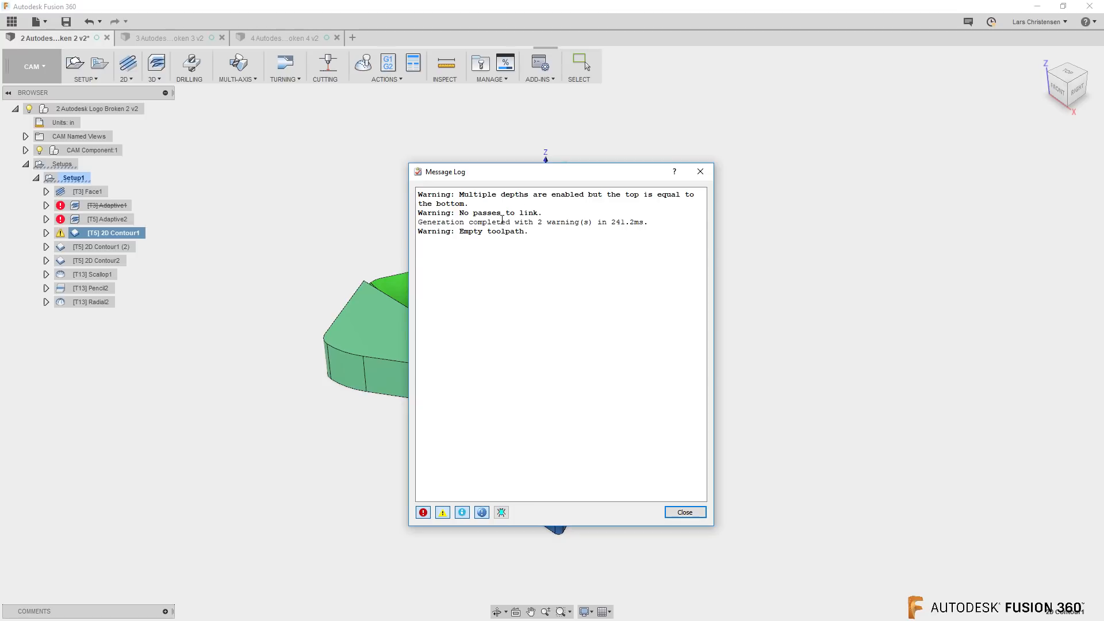
drag(461, 195, 676, 196)
click(487, 207)
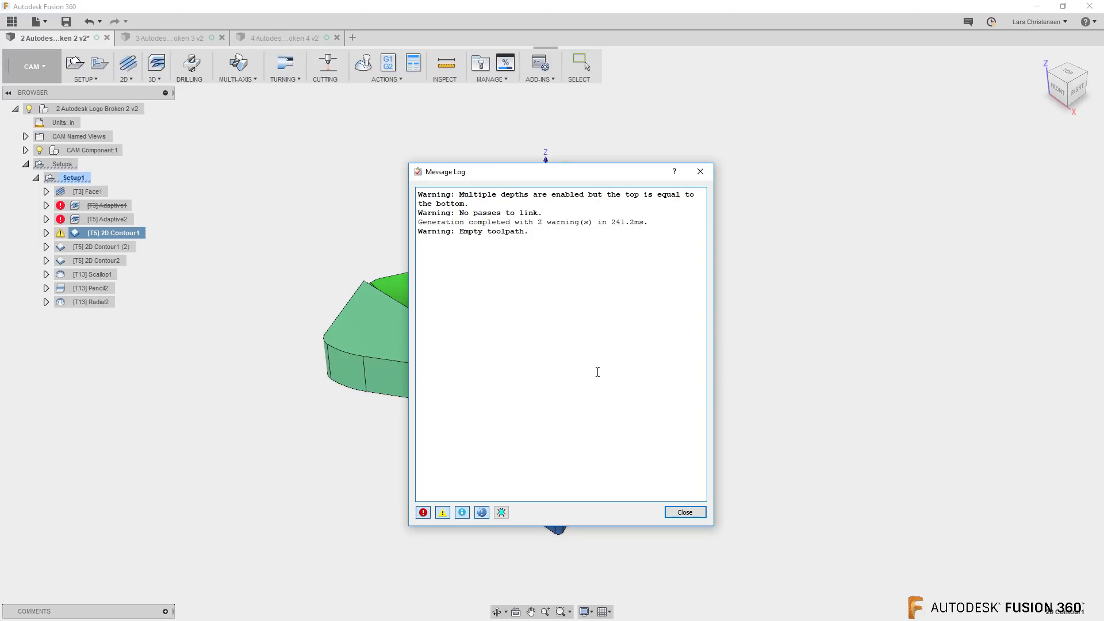
click(684, 511)
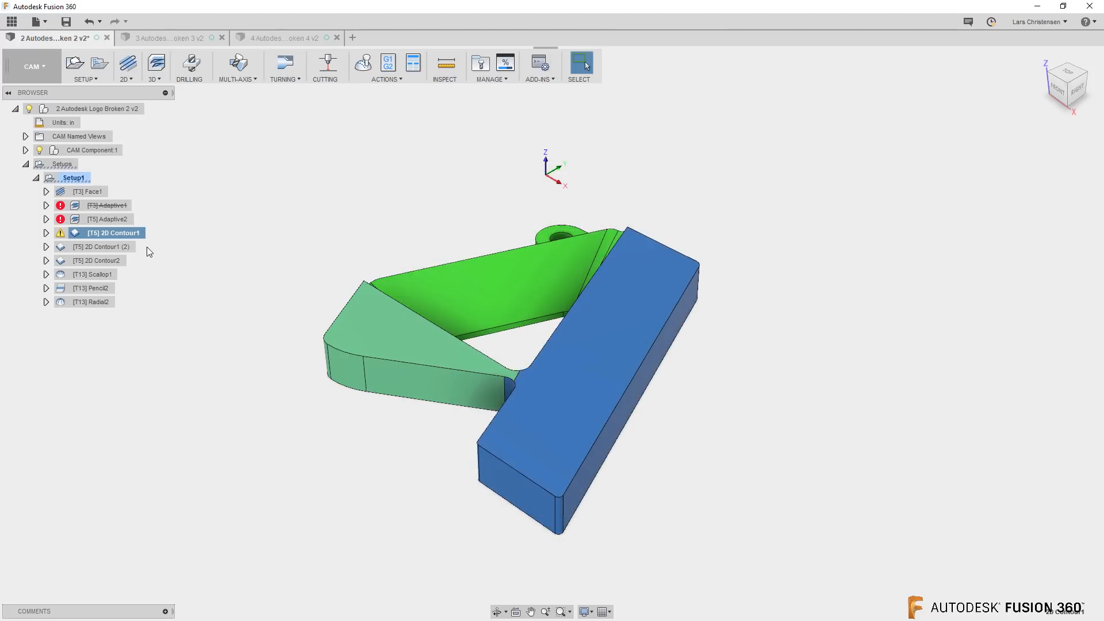
Set the bottom height reference of the 2D Contour1 operation to Model top and regenerate its toolpath
right_click(132, 235)
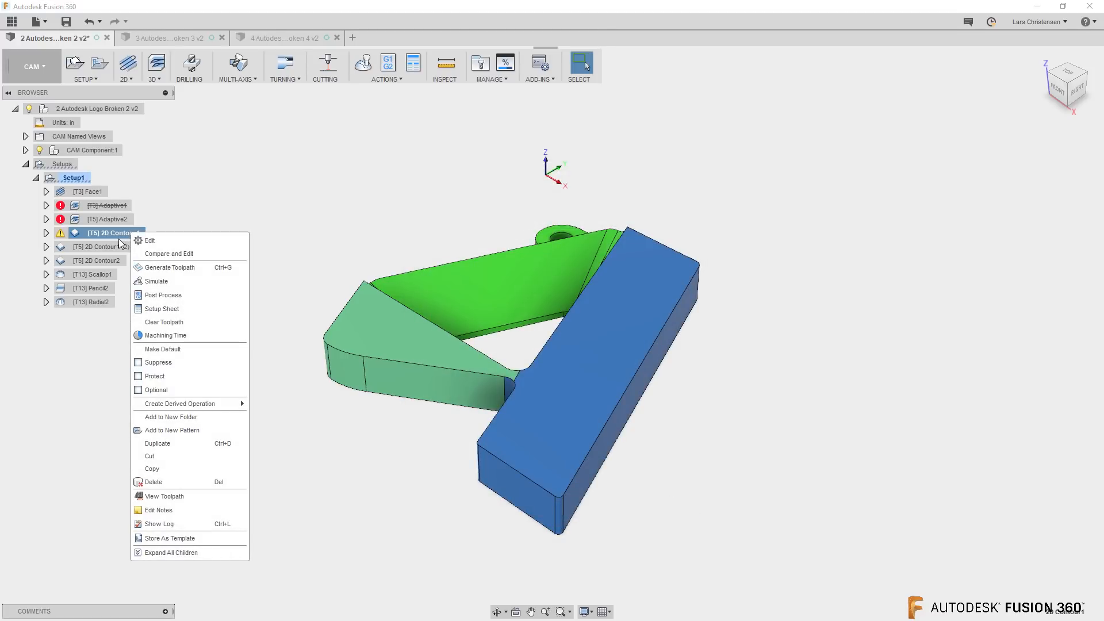
click(171, 240)
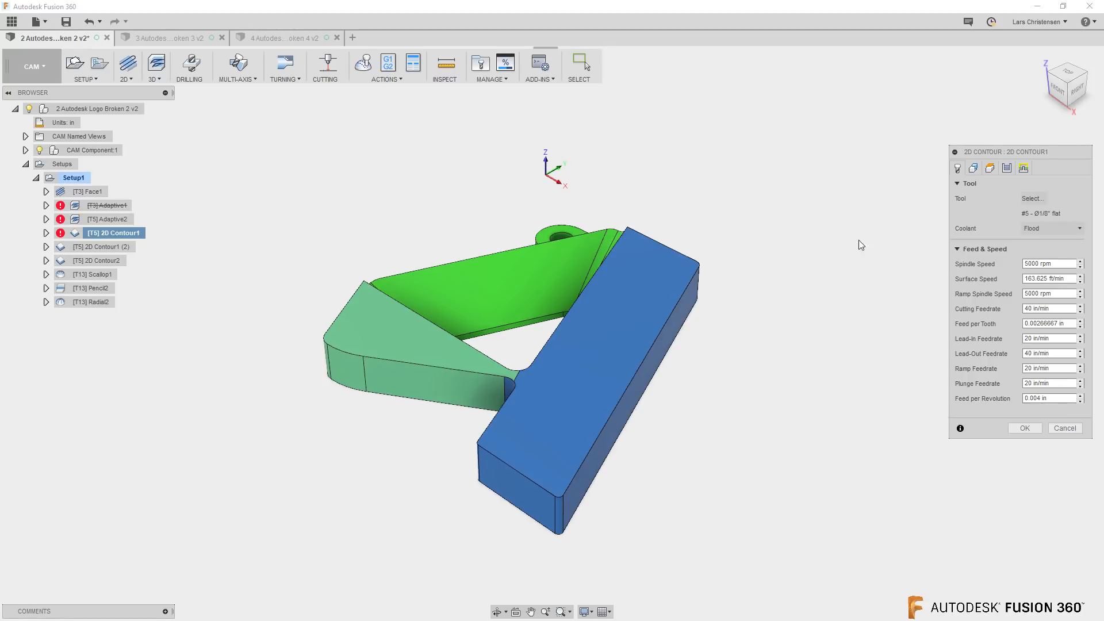
click(991, 169)
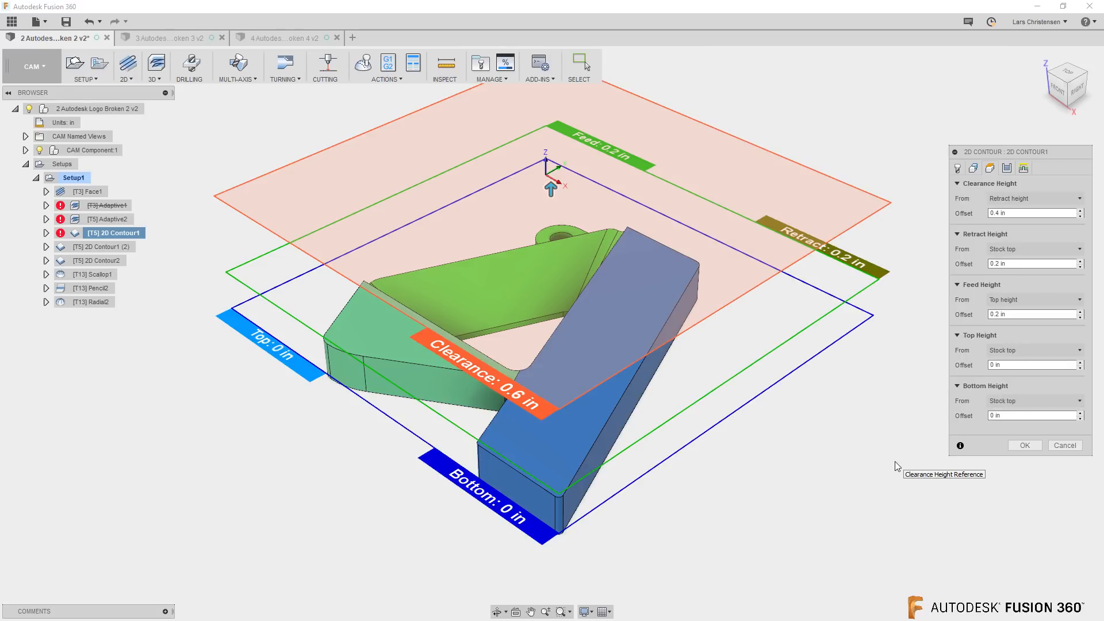
click(1013, 402)
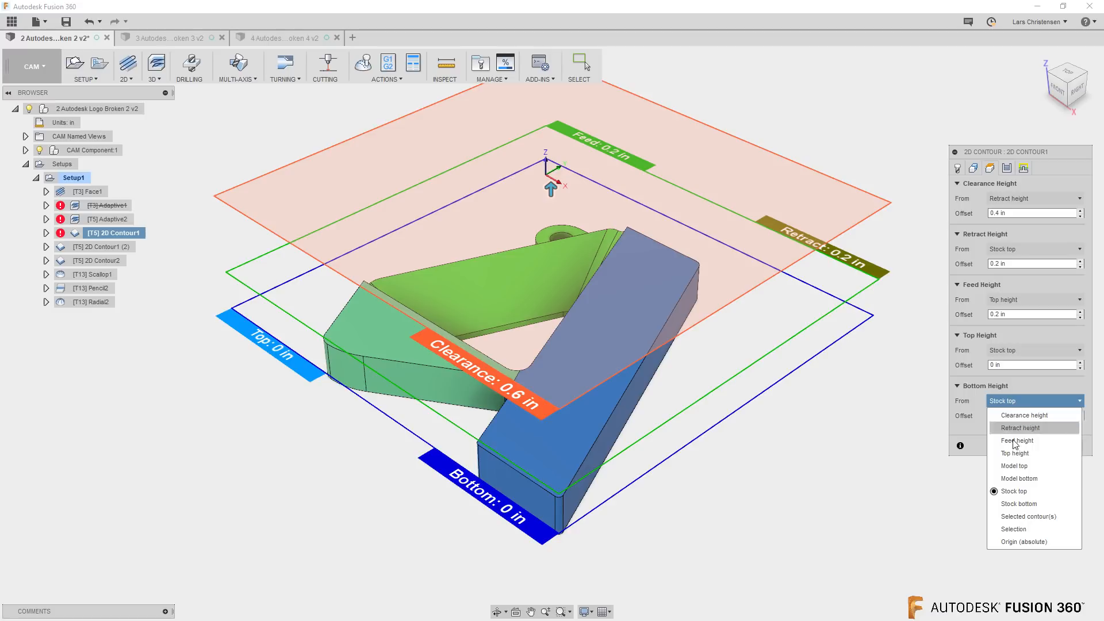
click(1013, 467)
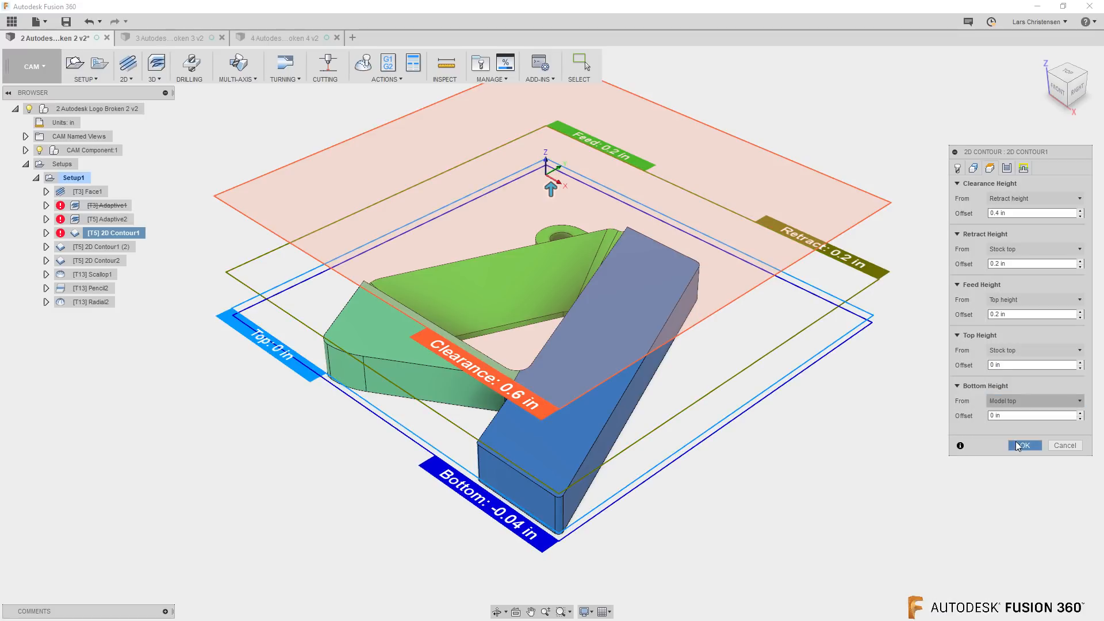
click(1017, 445)
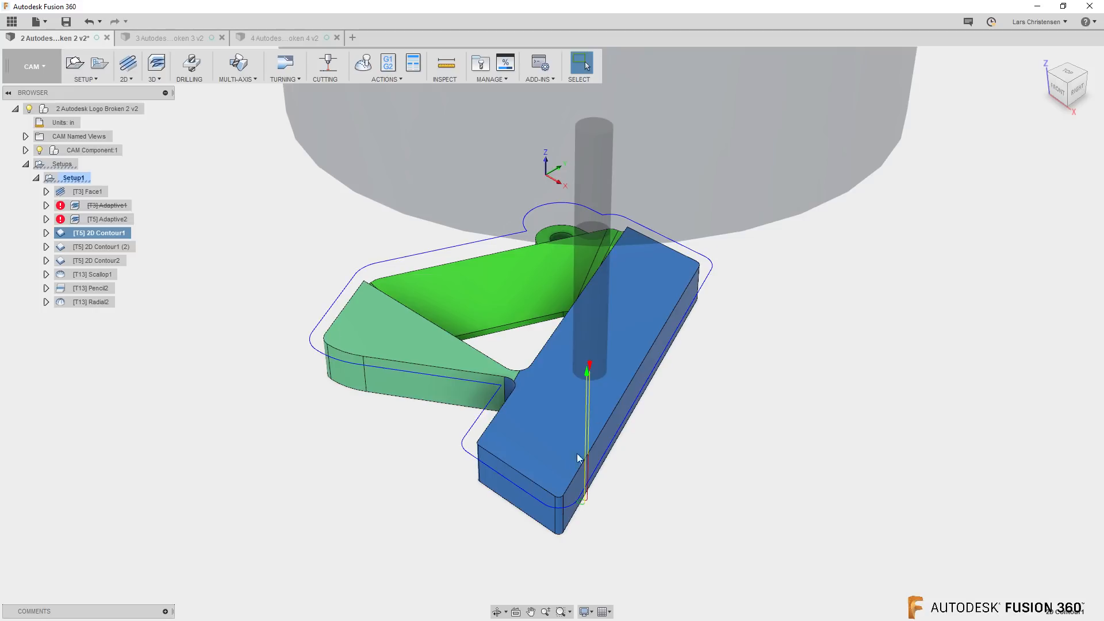
Set the bottom height of the 2D Contour1 operation to Model bottom with an offset of -.05 in and regenerate it
right_click(94, 232)
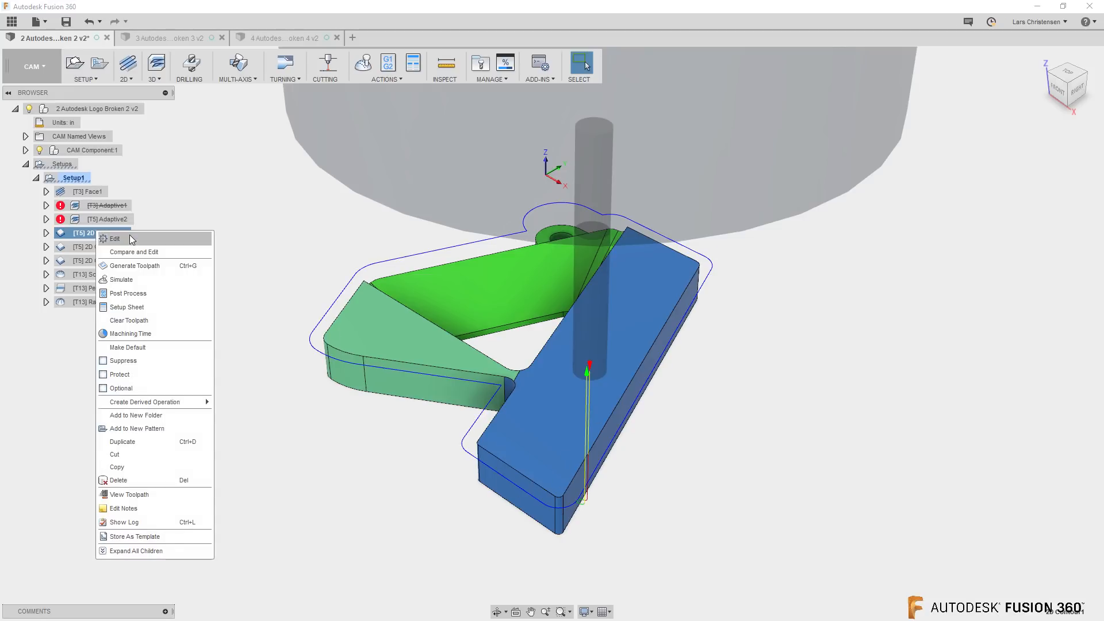
click(130, 236)
click(989, 168)
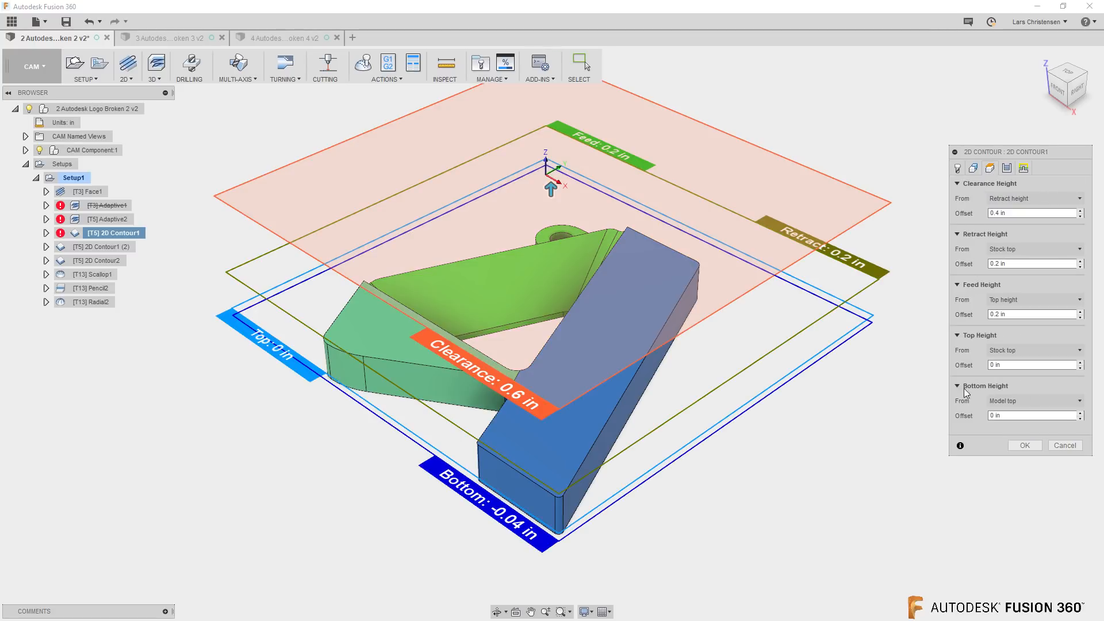
click(1019, 402)
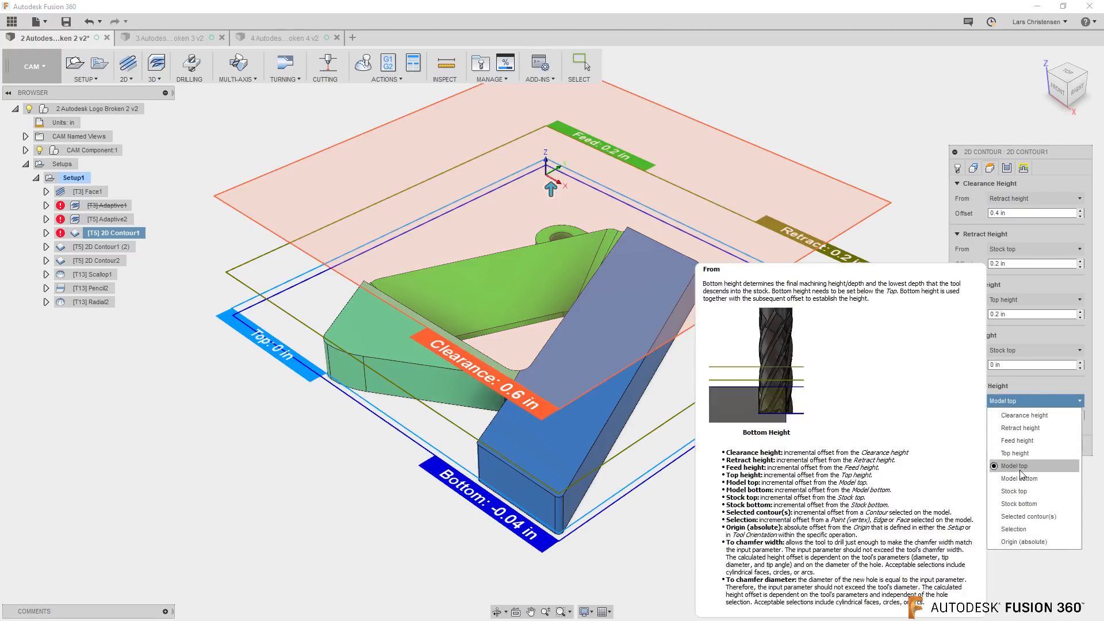
click(1020, 477)
click(1054, 416)
text(-.05)
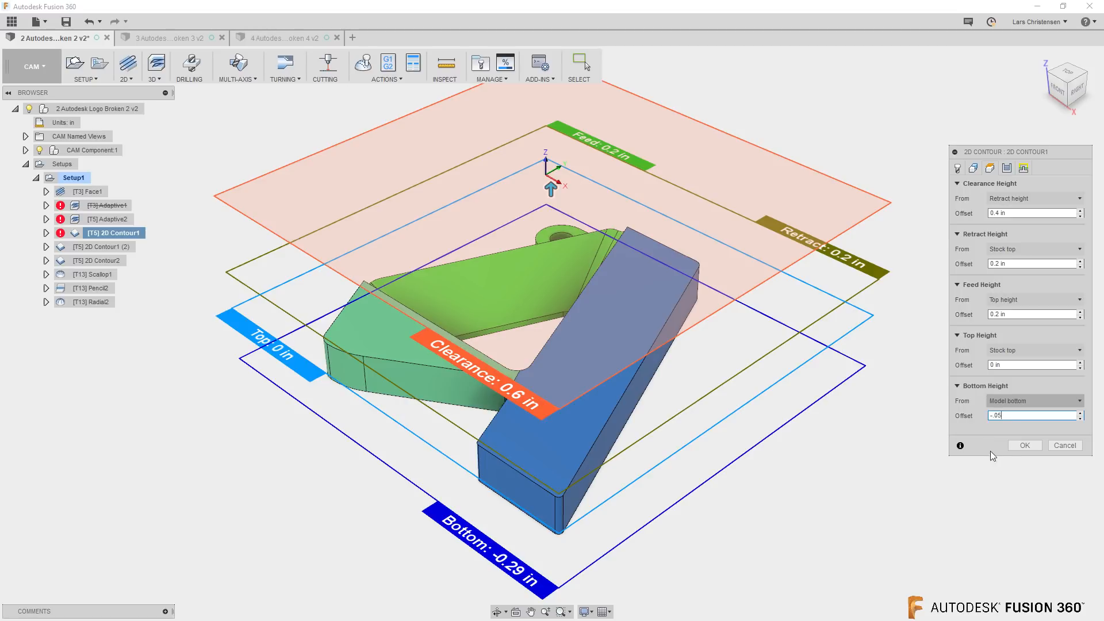
click(1025, 446)
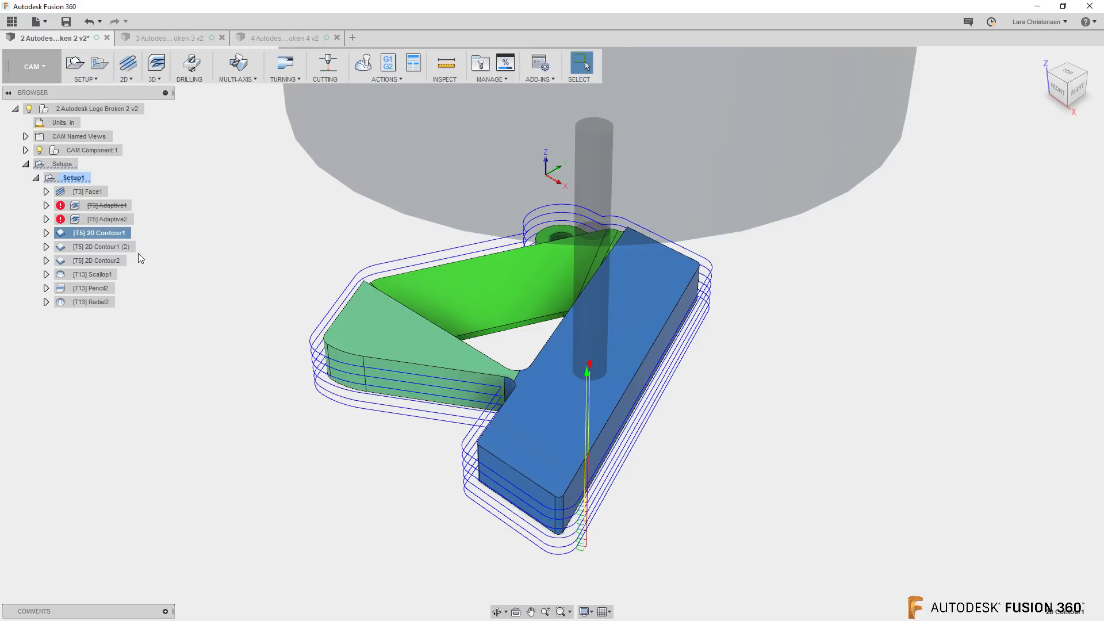
Review the contour selection in the geometry settings of the 2D Contour1 operation and accept them to regenerate its toolpath
right_click(109, 234)
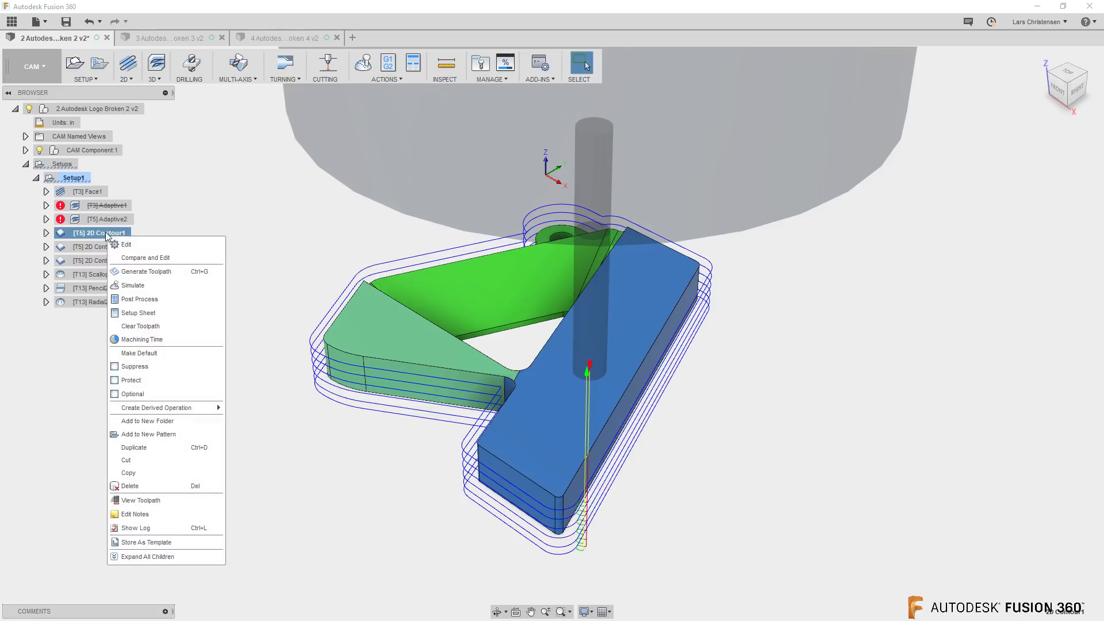
click(138, 244)
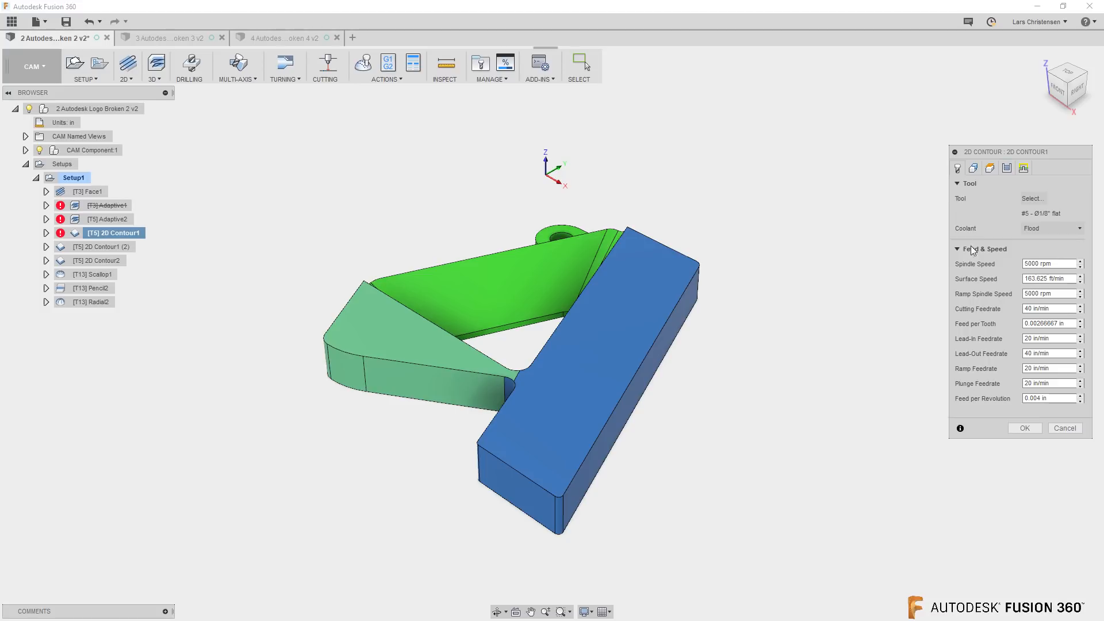
click(973, 168)
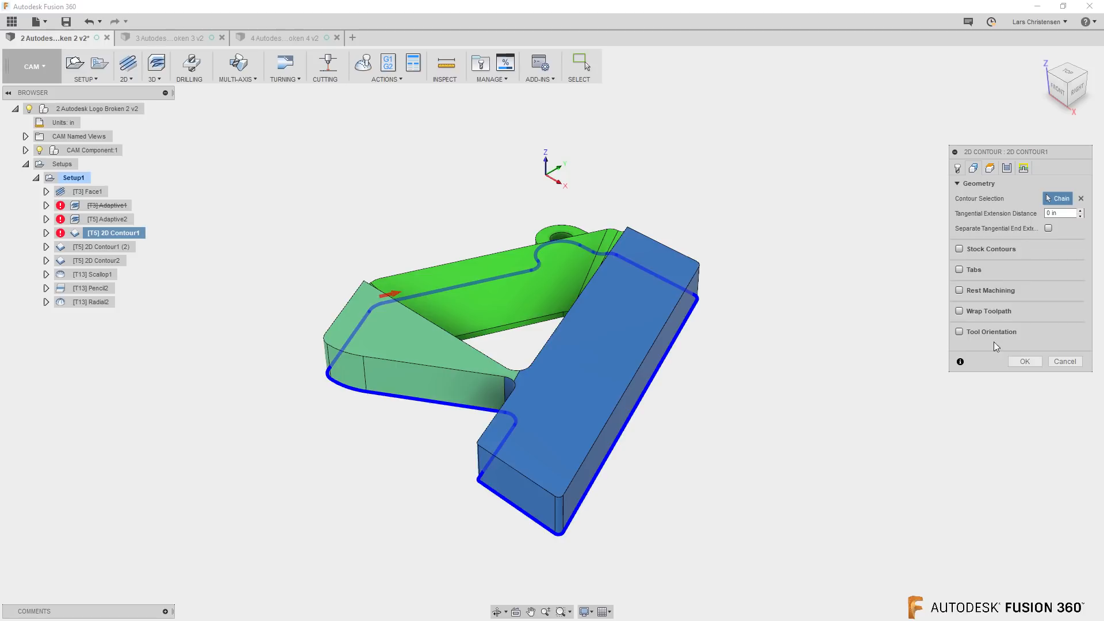
click(1026, 361)
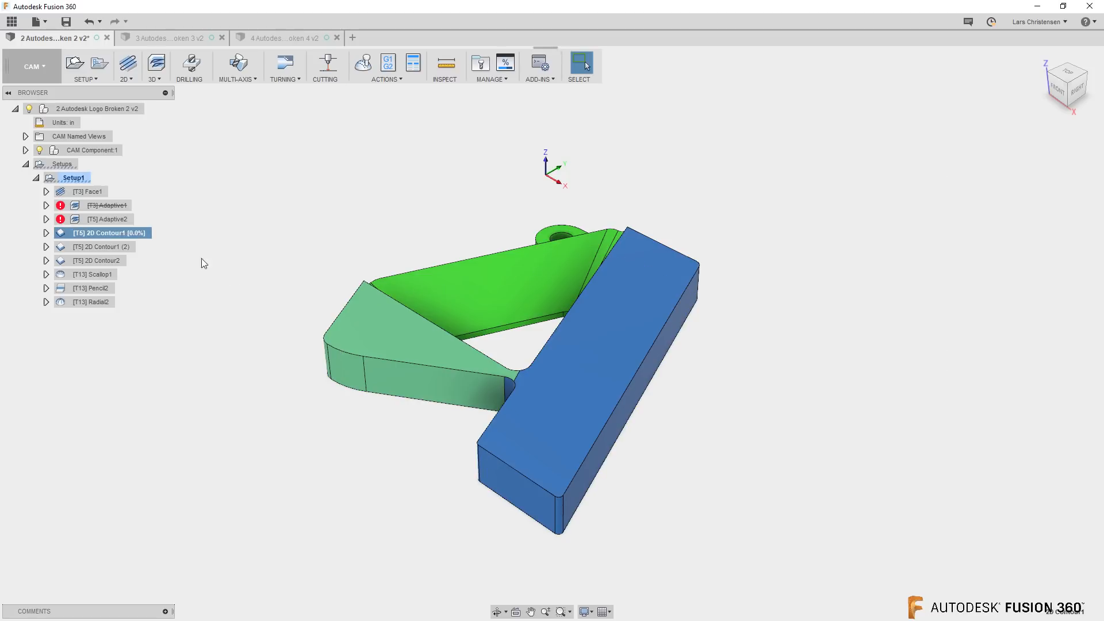
Review the height settings of the 2D Contour1 operation and leave them without changes
right_click(140, 233)
click(115, 233)
right_click(116, 235)
click(138, 240)
click(990, 168)
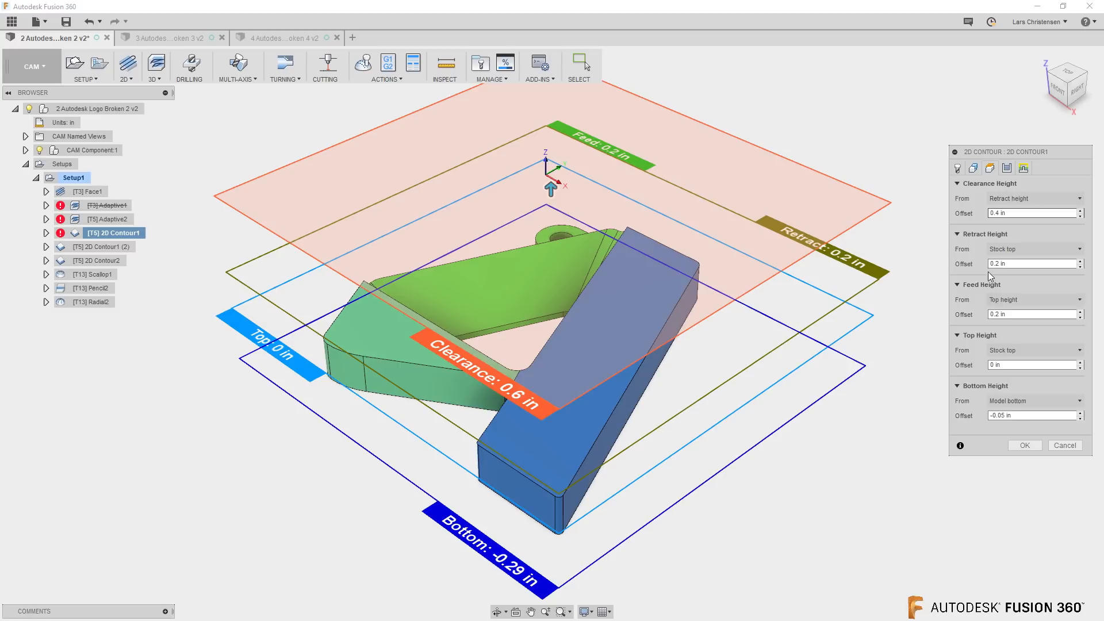
click(1065, 446)
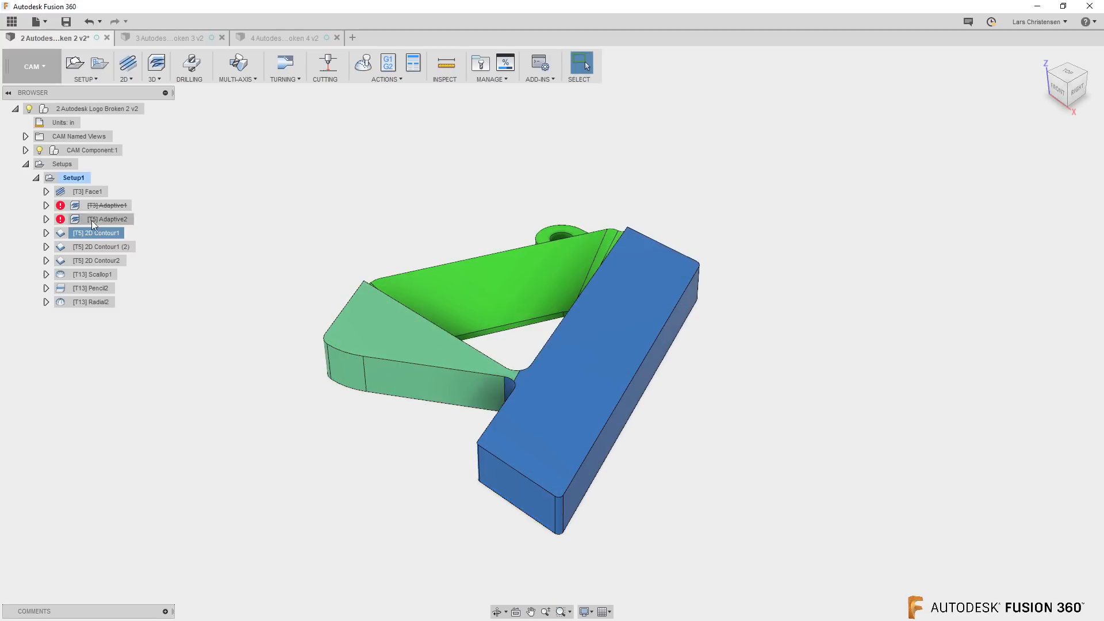
Close the Autodesk Logo Broken 2 file and read the message log of 2D Contour1 (2) in the Broken 3 file
click(108, 38)
click(571, 366)
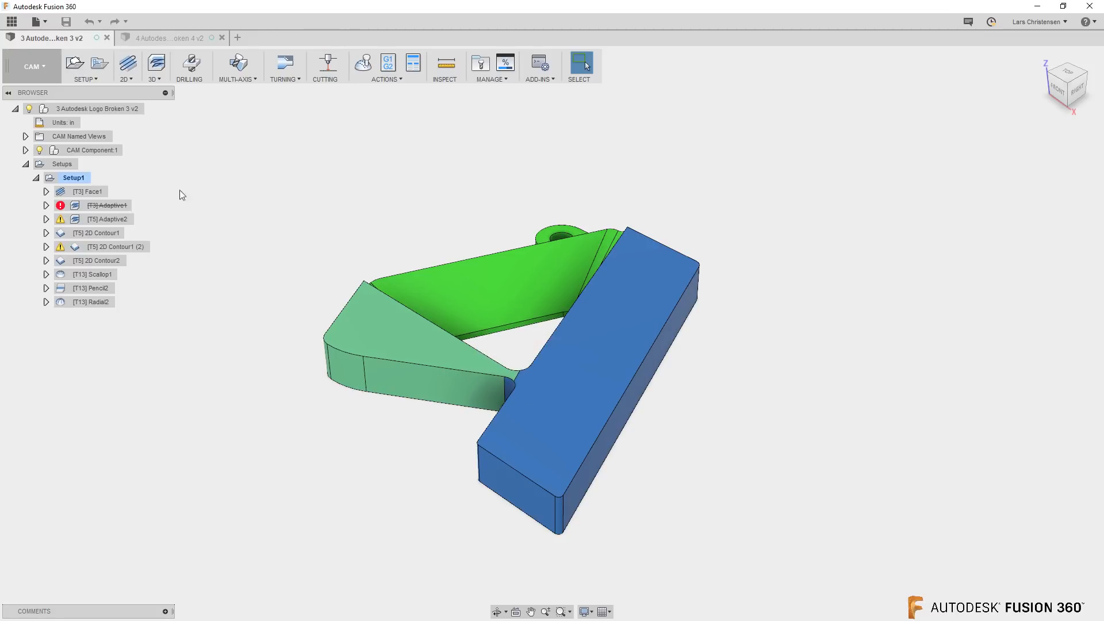
click(99, 249)
right_click(113, 246)
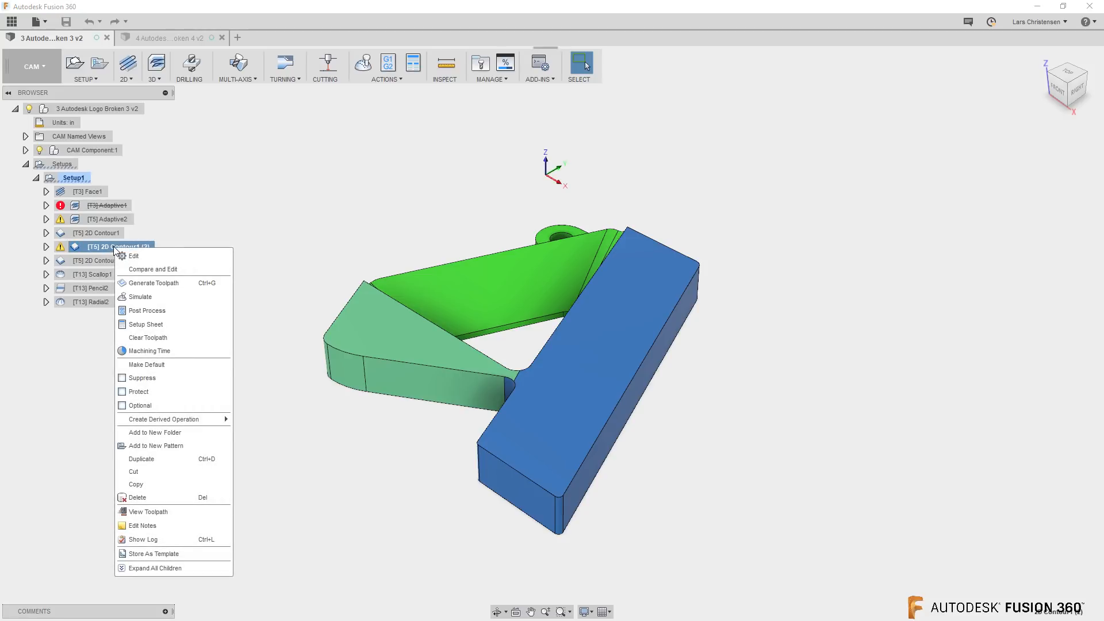
click(160, 540)
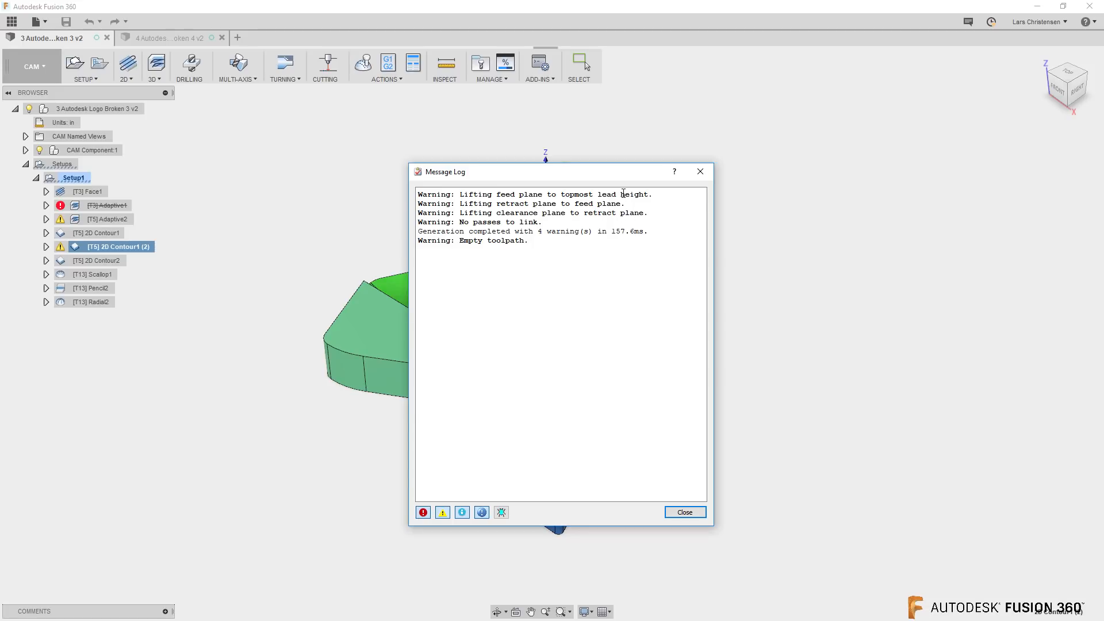
click(685, 512)
Switch to the Autodesk Logo Broken 4 file and read the message log of its 2D Contour1 (2) operation
click(160, 40)
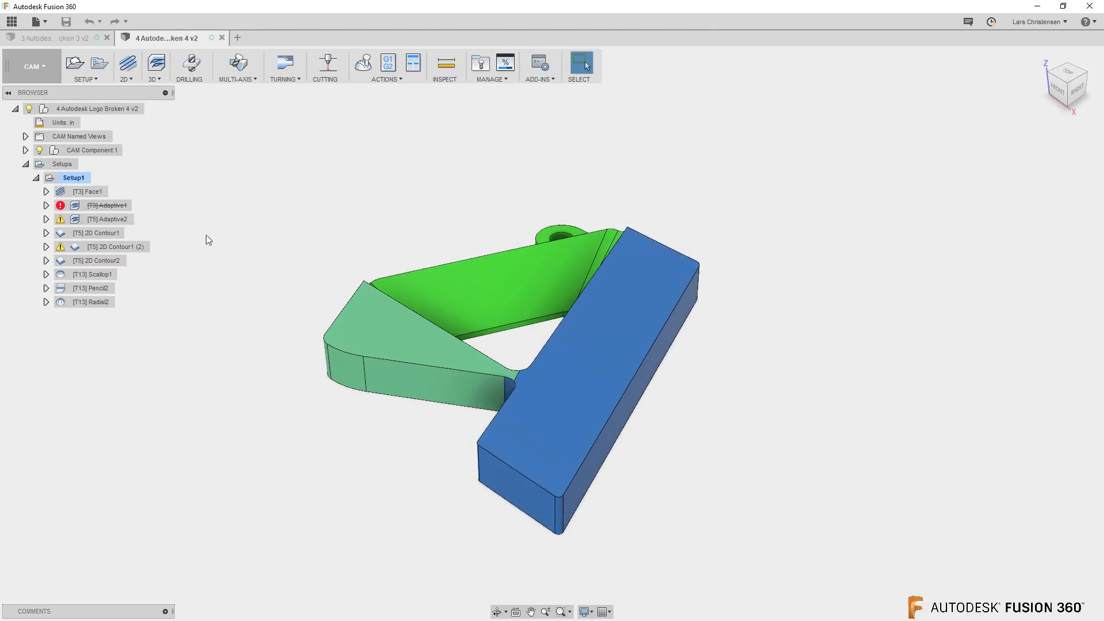
right_click(125, 246)
click(146, 255)
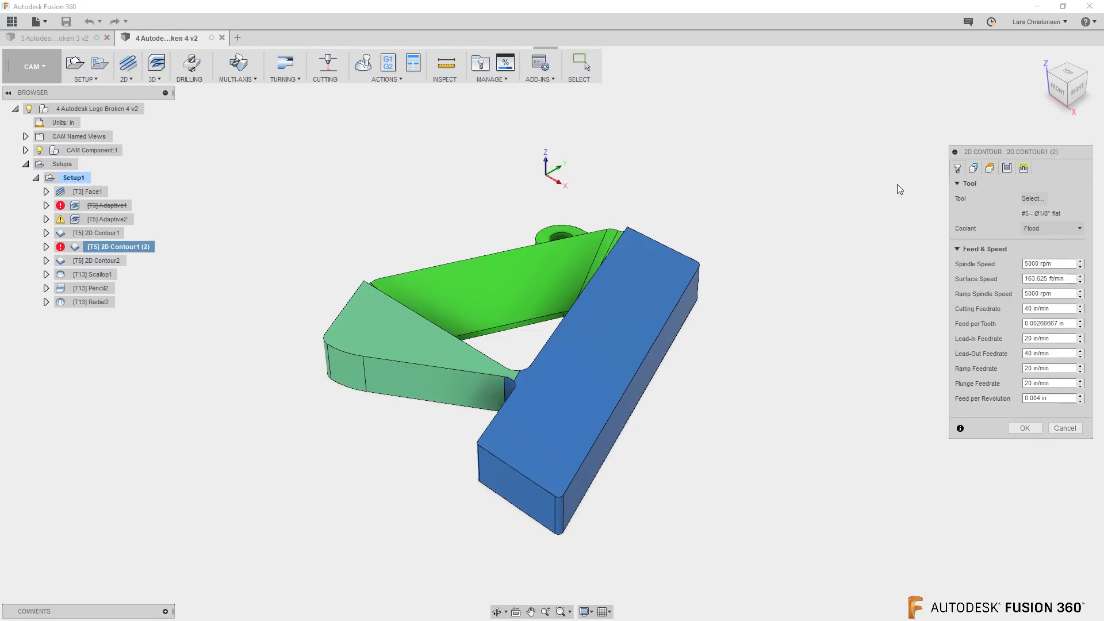
click(1065, 428)
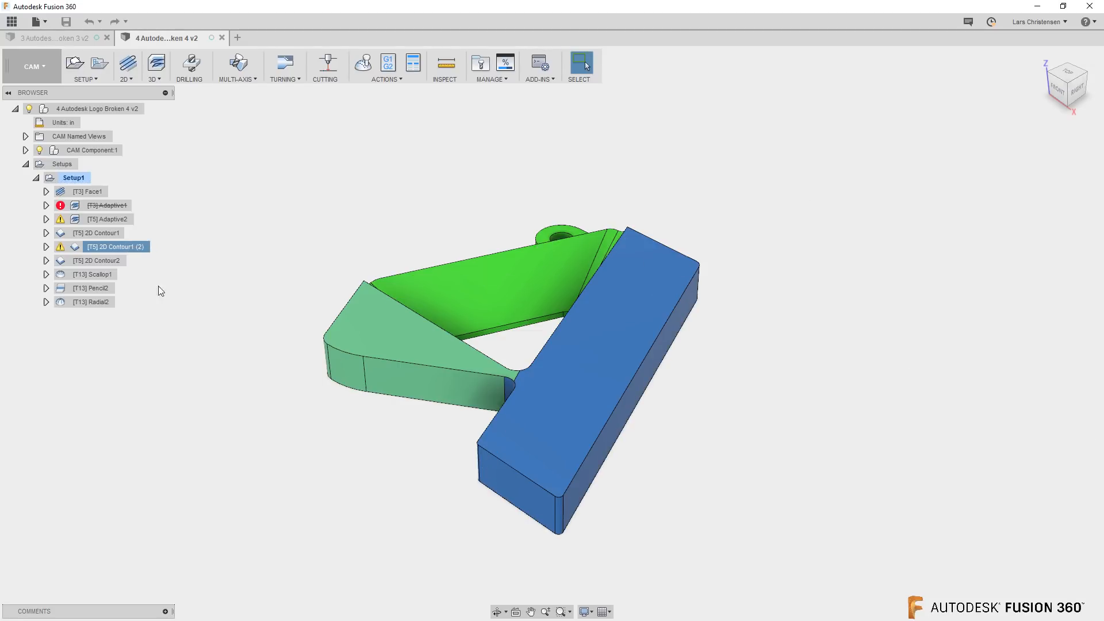
right_click(139, 248)
click(205, 541)
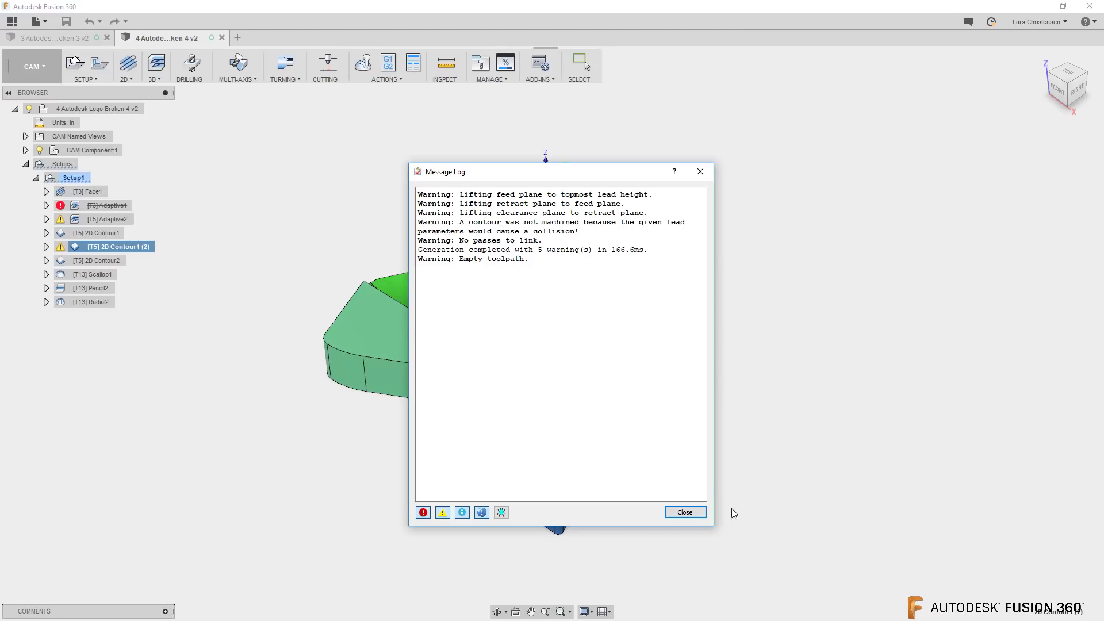
click(698, 513)
Return to the Autodesk Logo Broken 3 file and reread the 2D Contour1 (2) message log for comparison
click(63, 42)
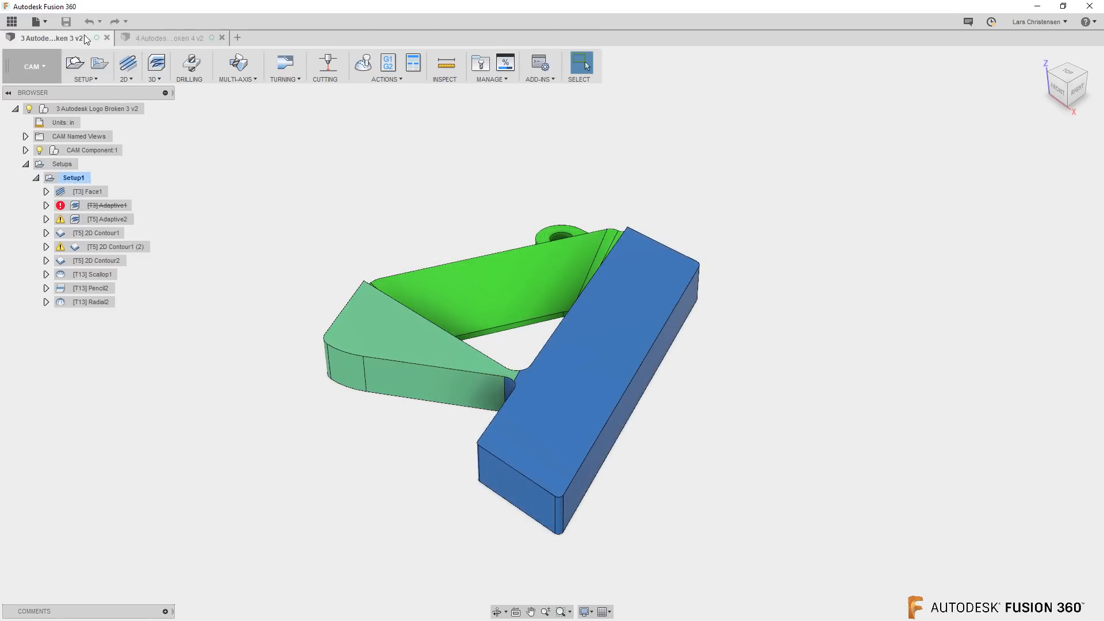
right_click(122, 250)
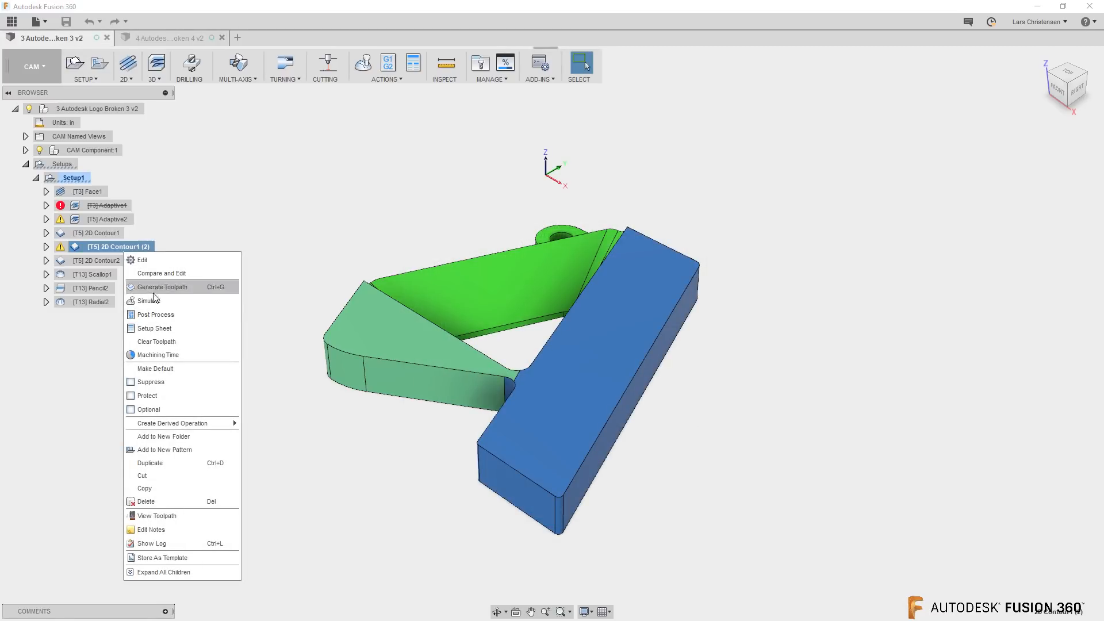
click(174, 543)
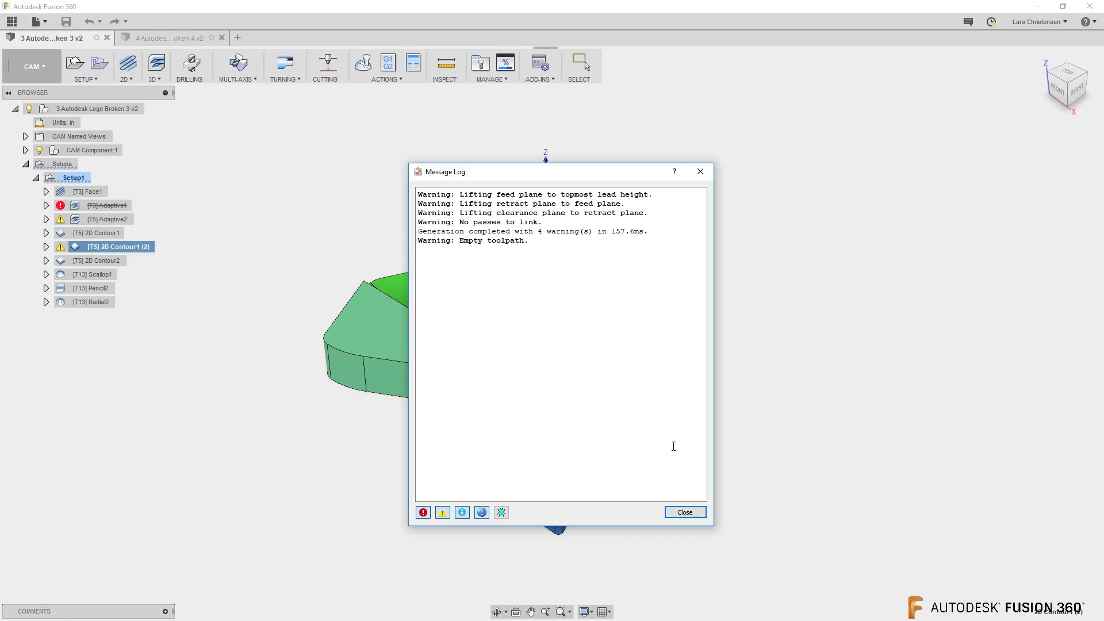
click(685, 512)
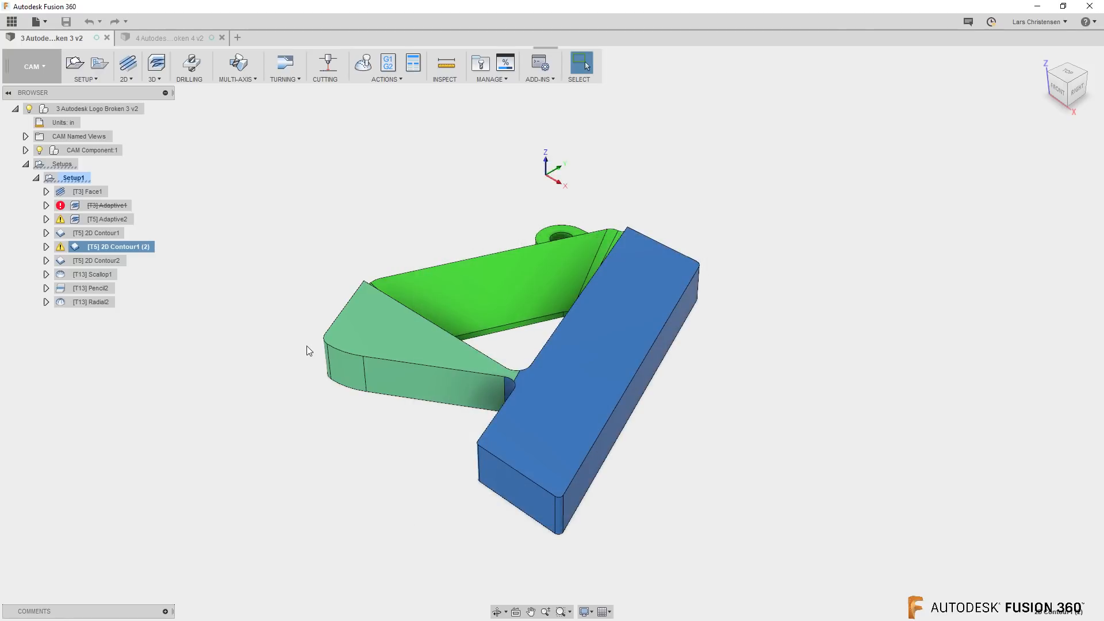
Expand the 2D Contour1 (2) and 2D Contour1 operations to compare their toolpath data sizes
click(109, 249)
key(Return)
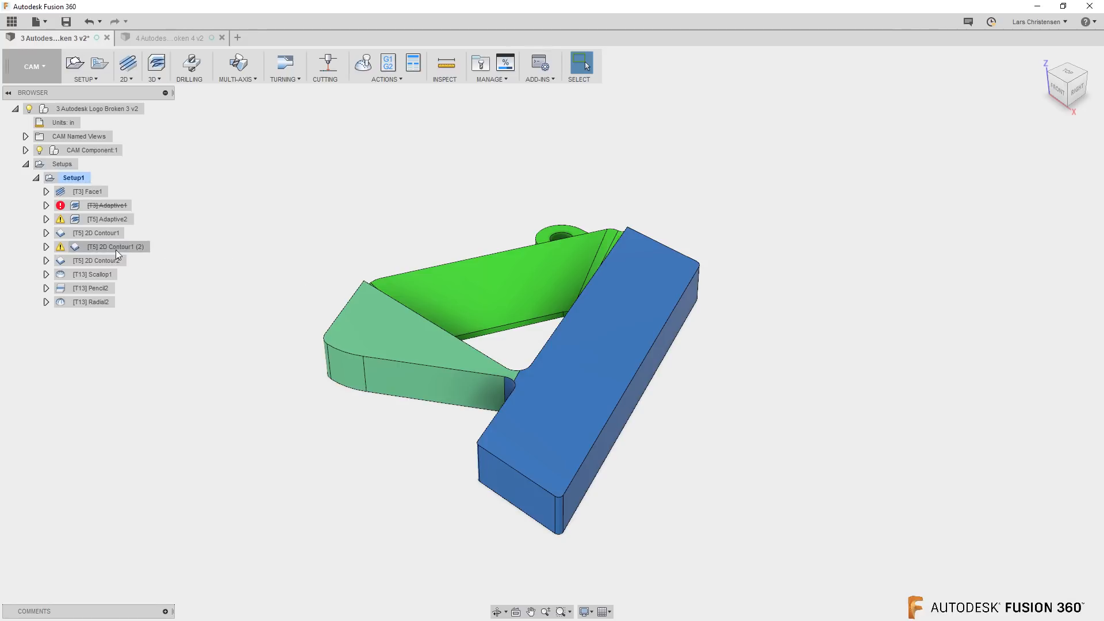
click(46, 246)
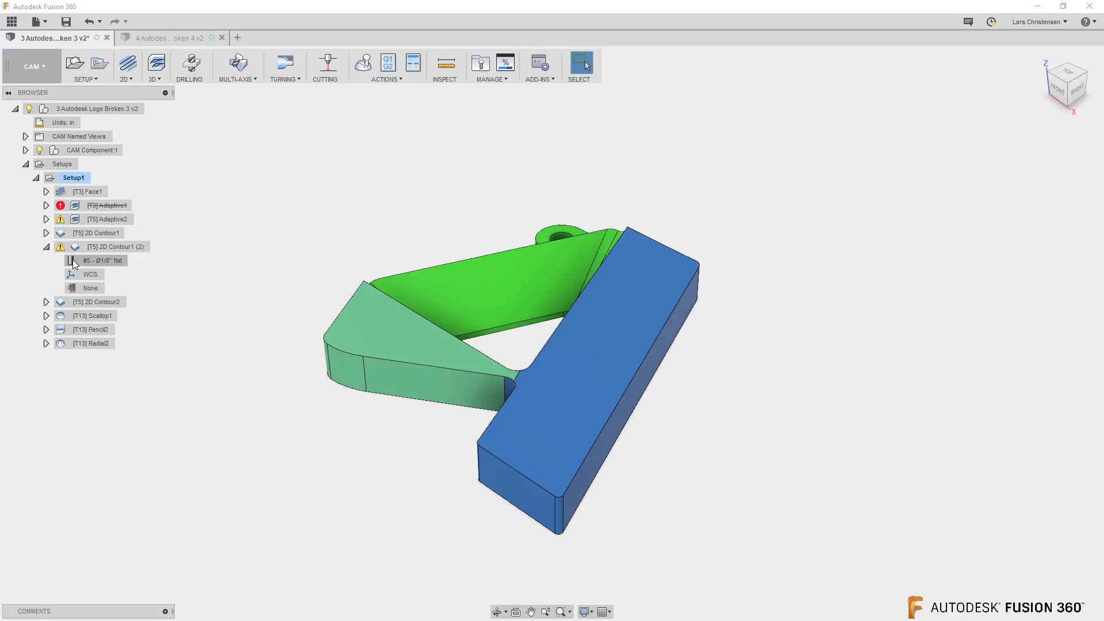
click(47, 233)
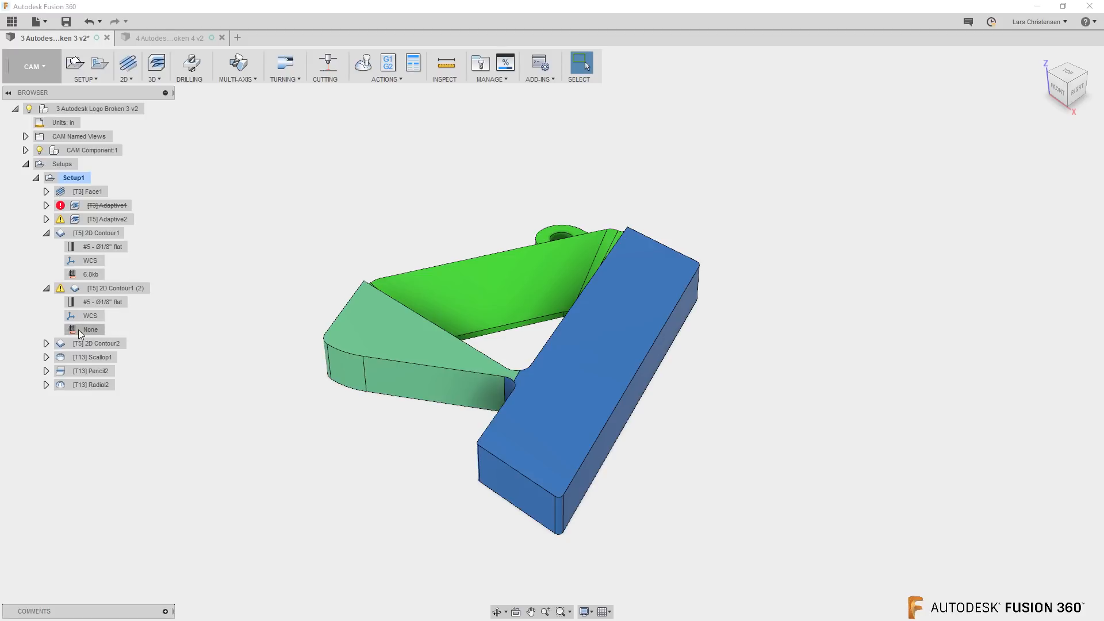
Check the geometry and heights of 2D Contour1 (2), turn off Stock to Leave in its passes and regenerate the toolpath
right_click(113, 288)
click(146, 299)
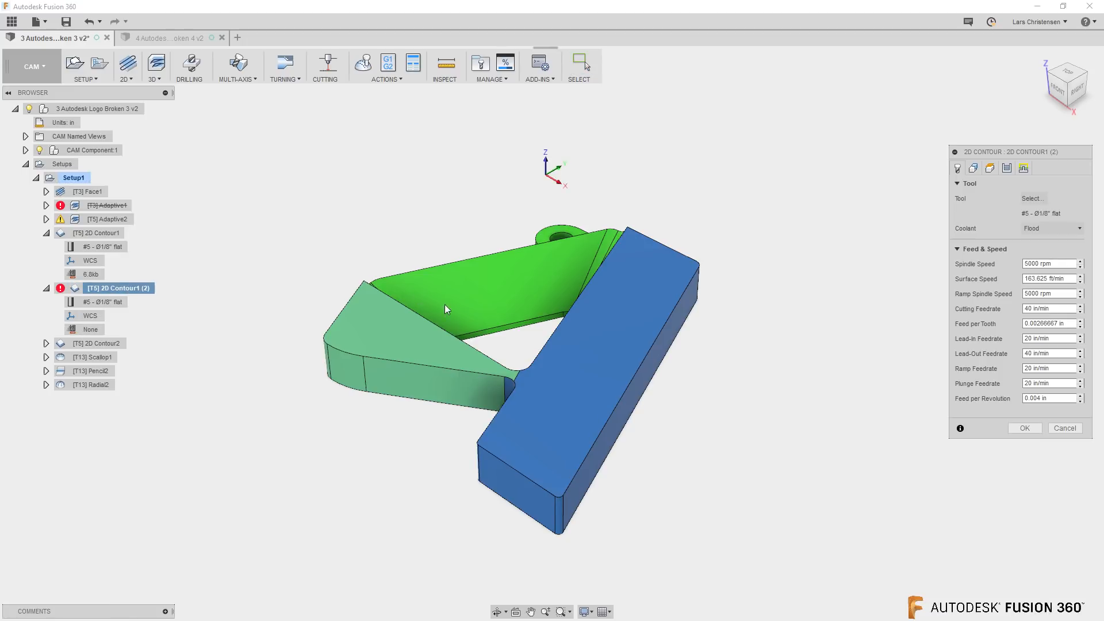
click(972, 168)
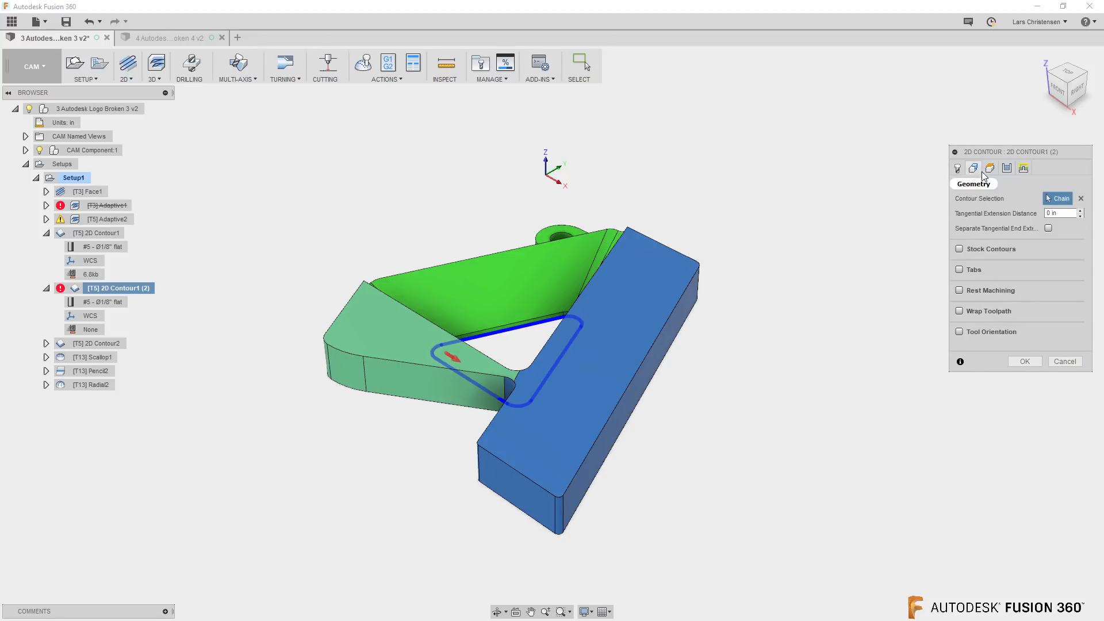
click(990, 167)
click(1009, 173)
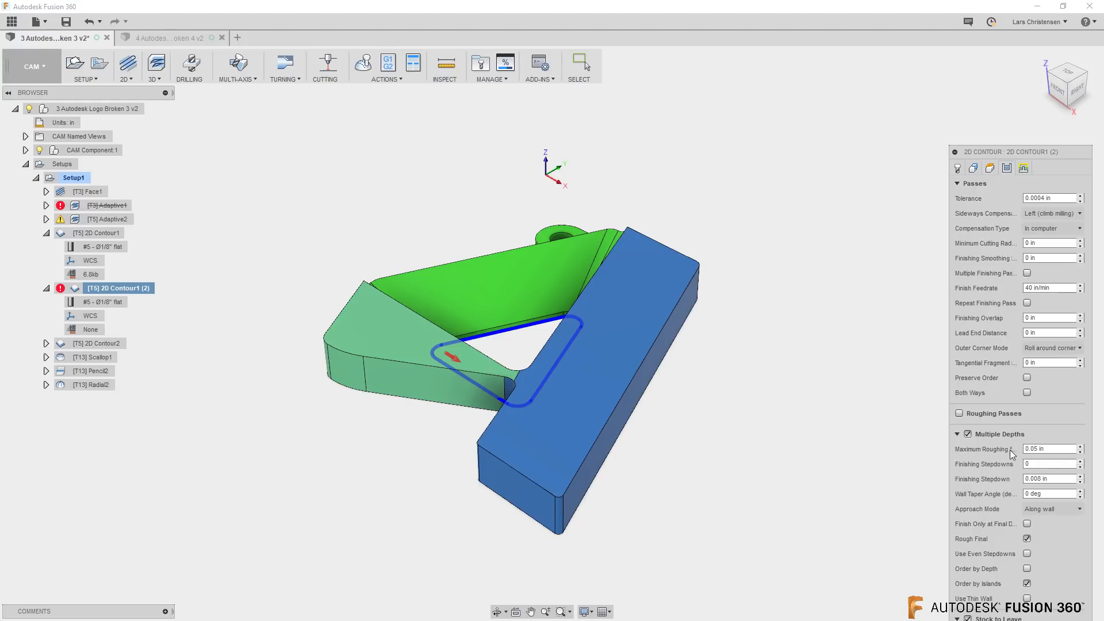
click(957, 434)
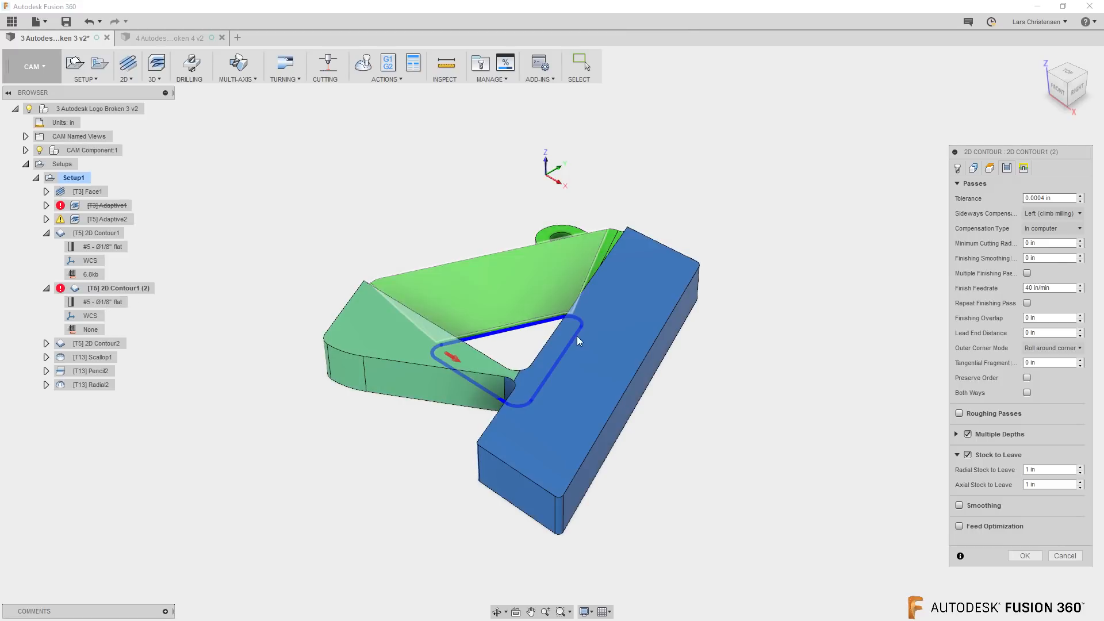
click(968, 455)
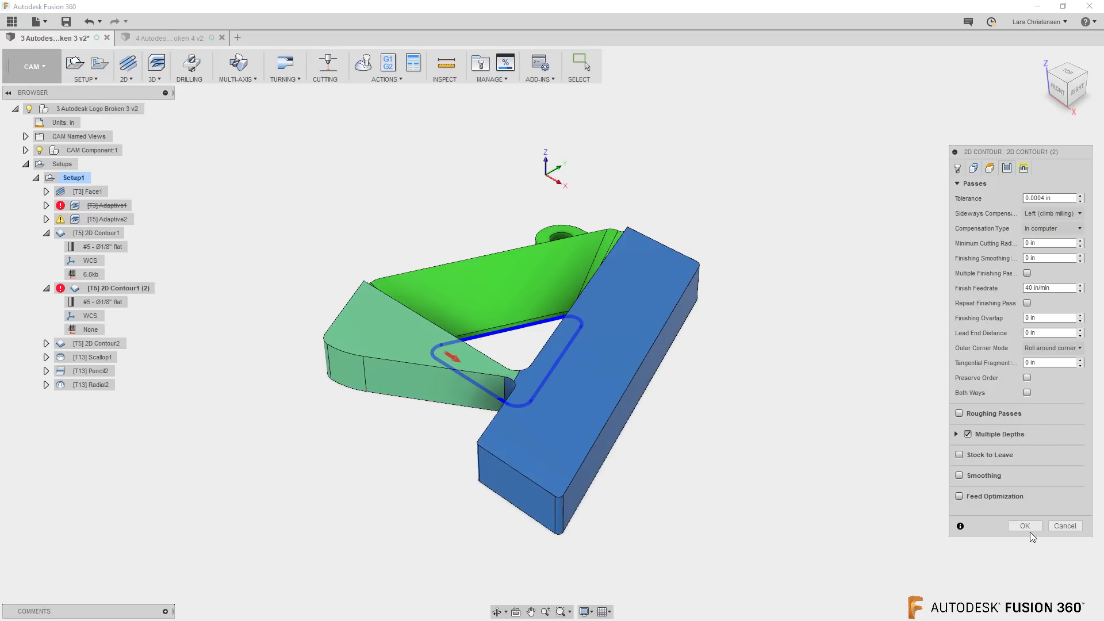
click(1027, 527)
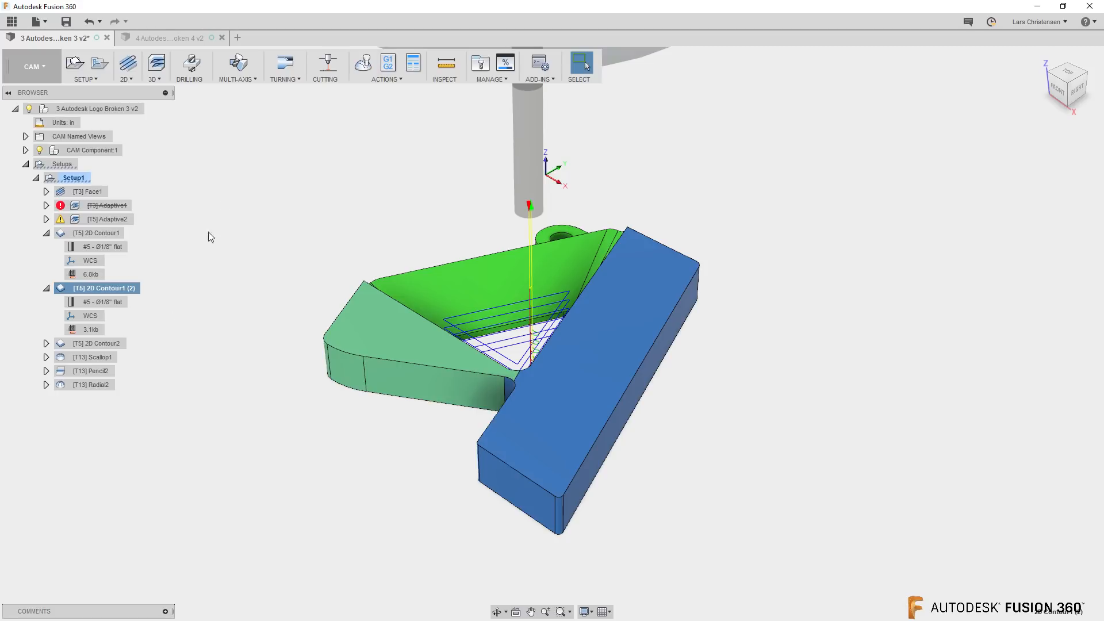
Turn Stock to Leave back on for 2D Contour1 (2) with a radial value of 1 in and regenerate it
scroll(612, 179, up, 3)
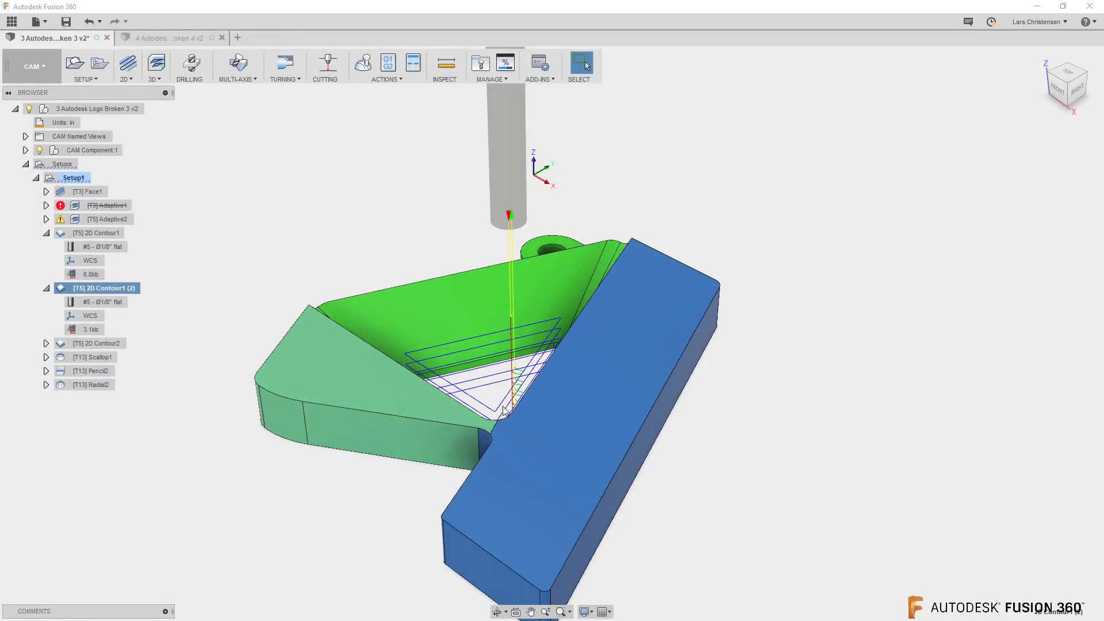
right_click(104, 288)
click(128, 294)
click(1007, 168)
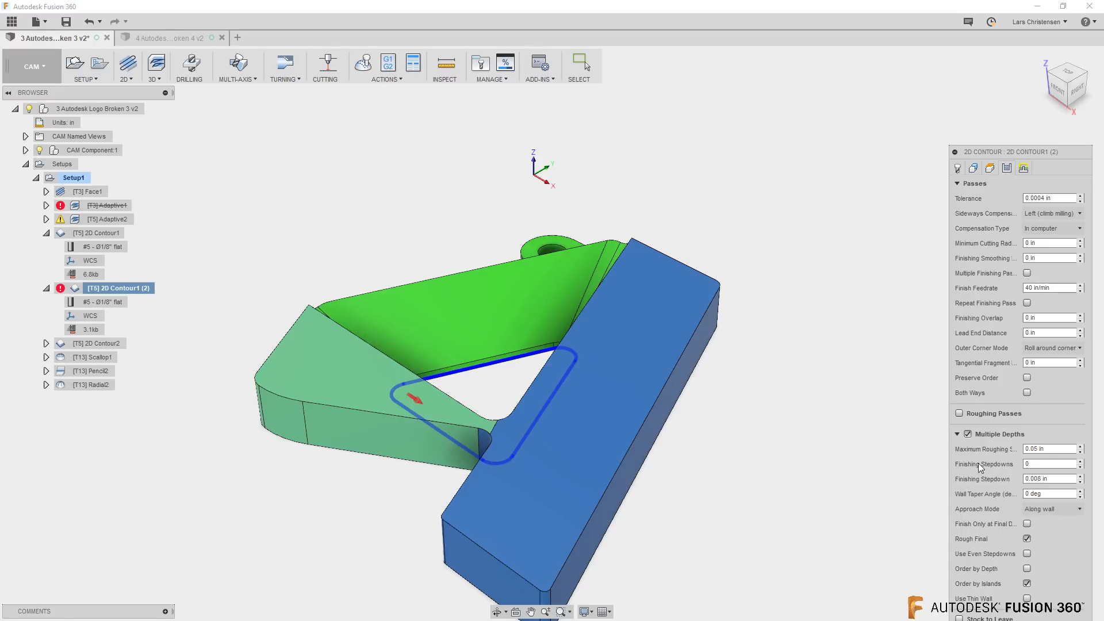
click(957, 435)
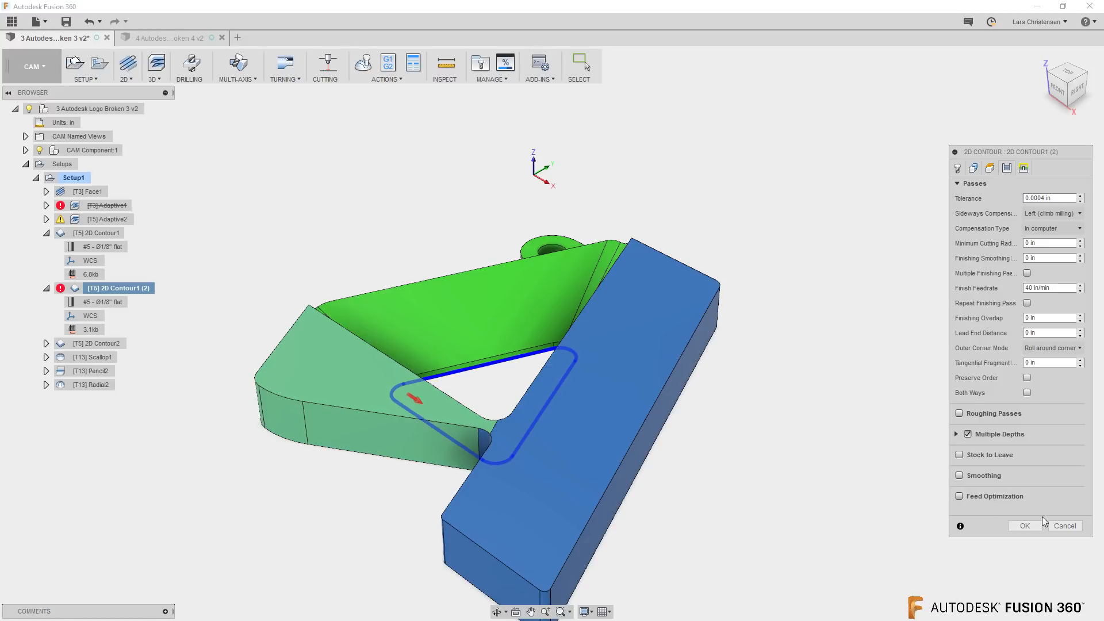
click(957, 455)
click(1047, 470)
text(1.)
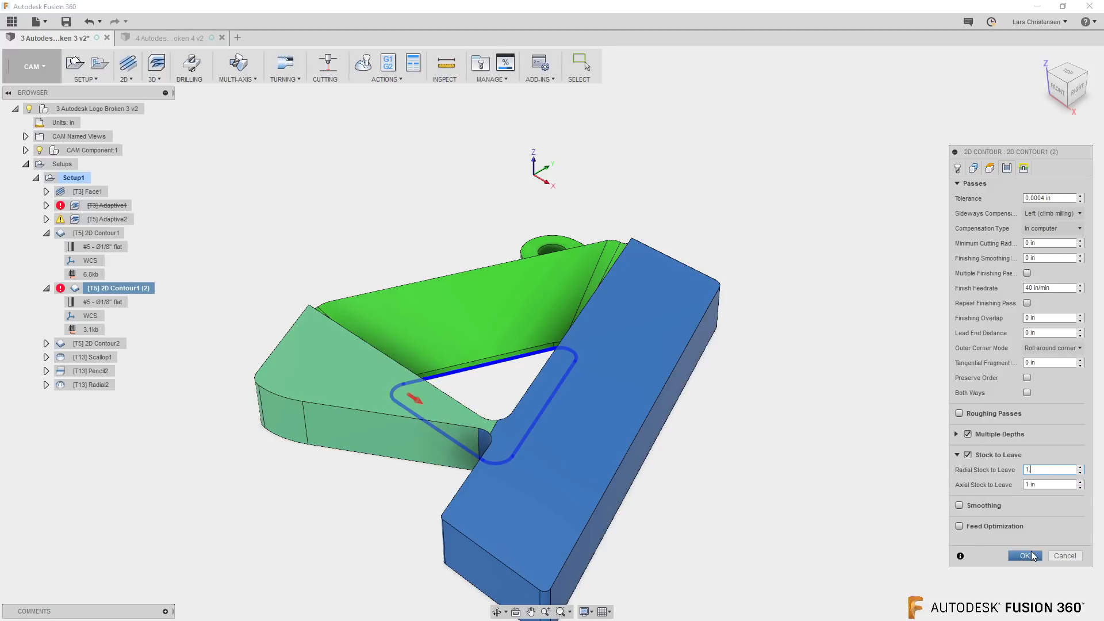
click(1026, 555)
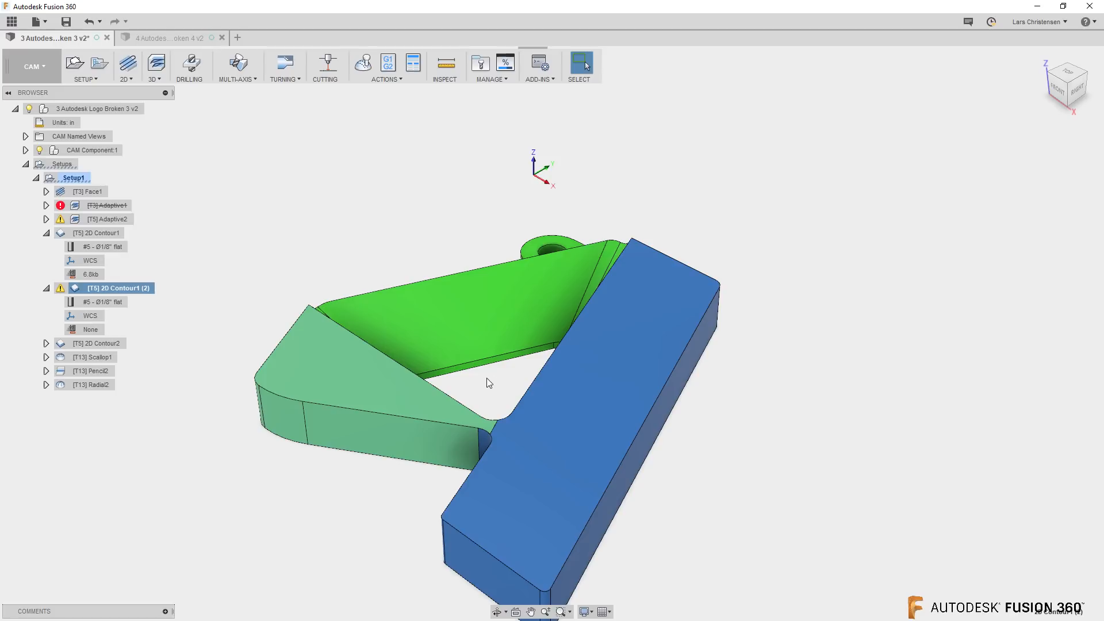
Read the message log of the regenerated 2D Contour1 (2) operation and close it
right_click(115, 288)
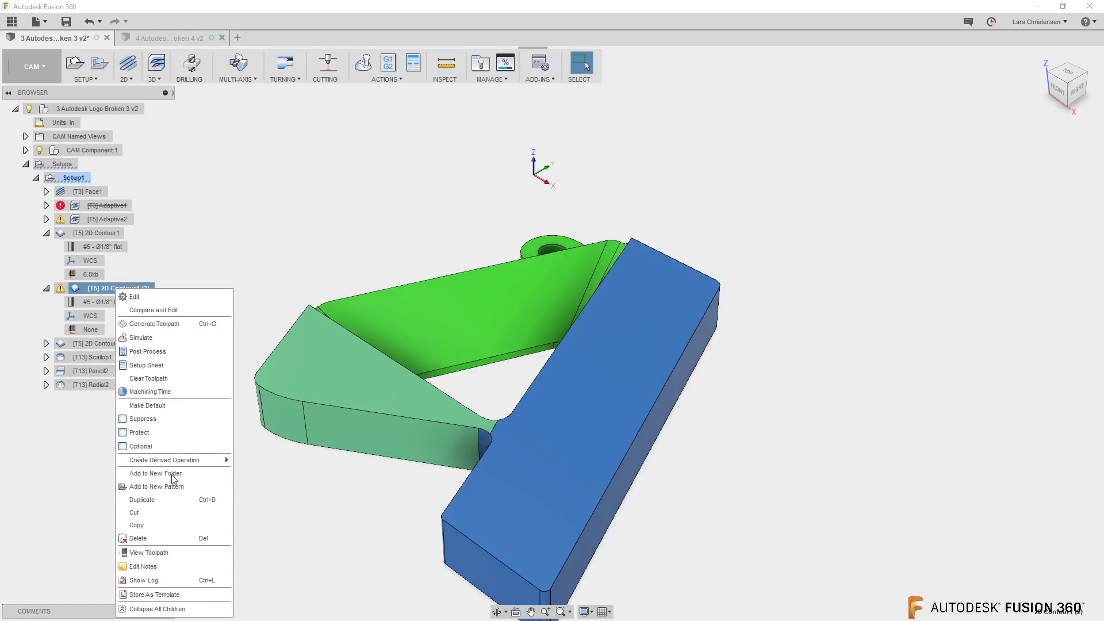
click(173, 580)
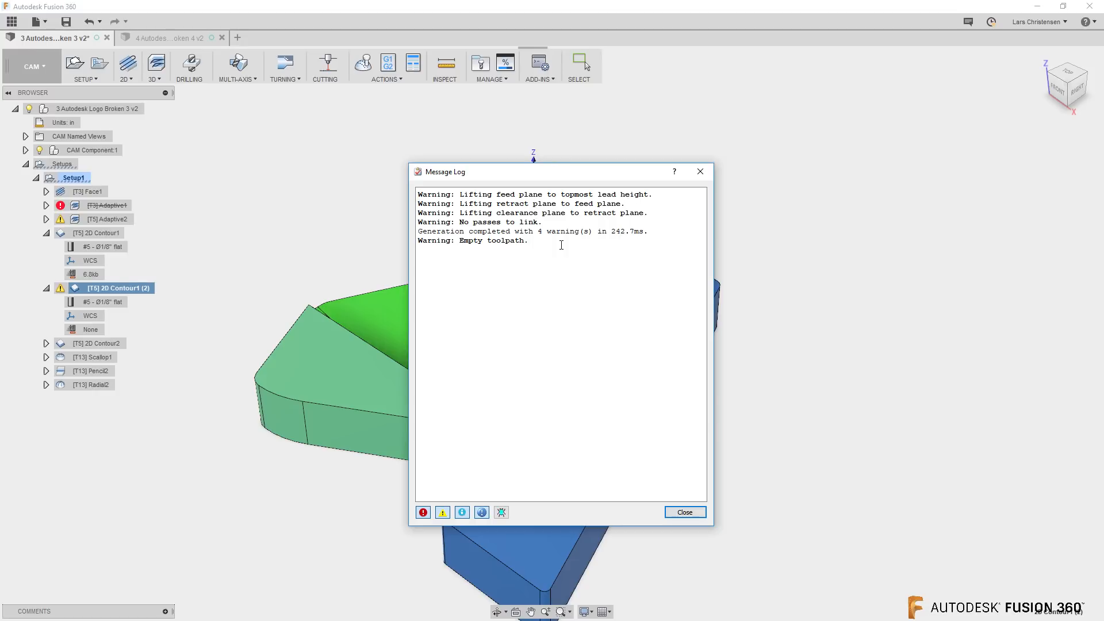
click(684, 512)
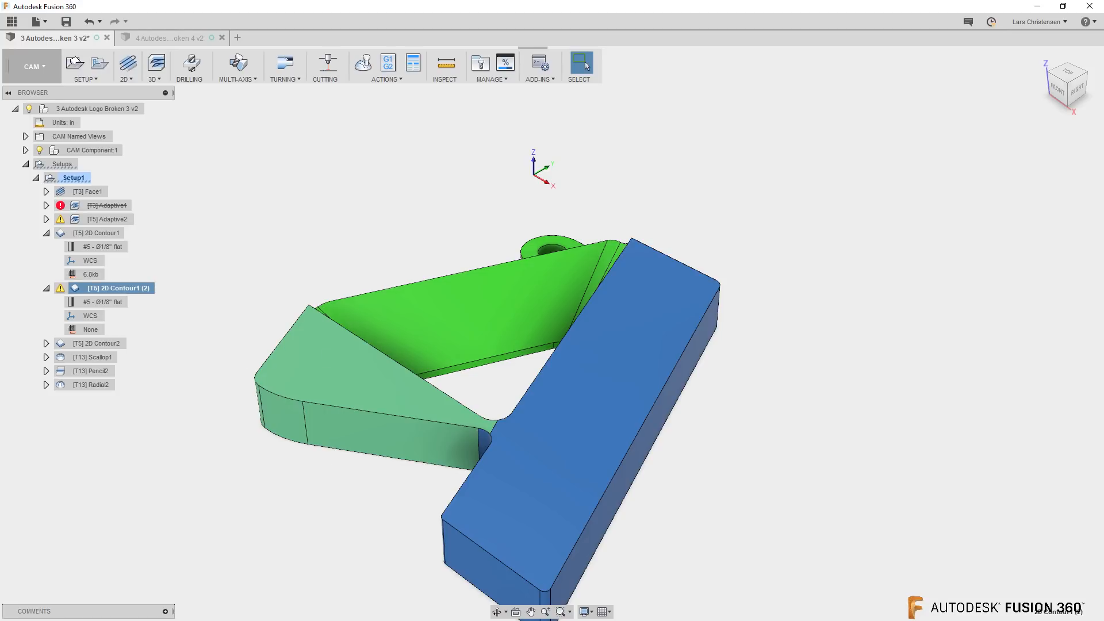
Reopen 2D Contour1 (2), examine the Compensation Type options in its passes, collapse Multiple Depths and leave without saving changes
click(102, 62)
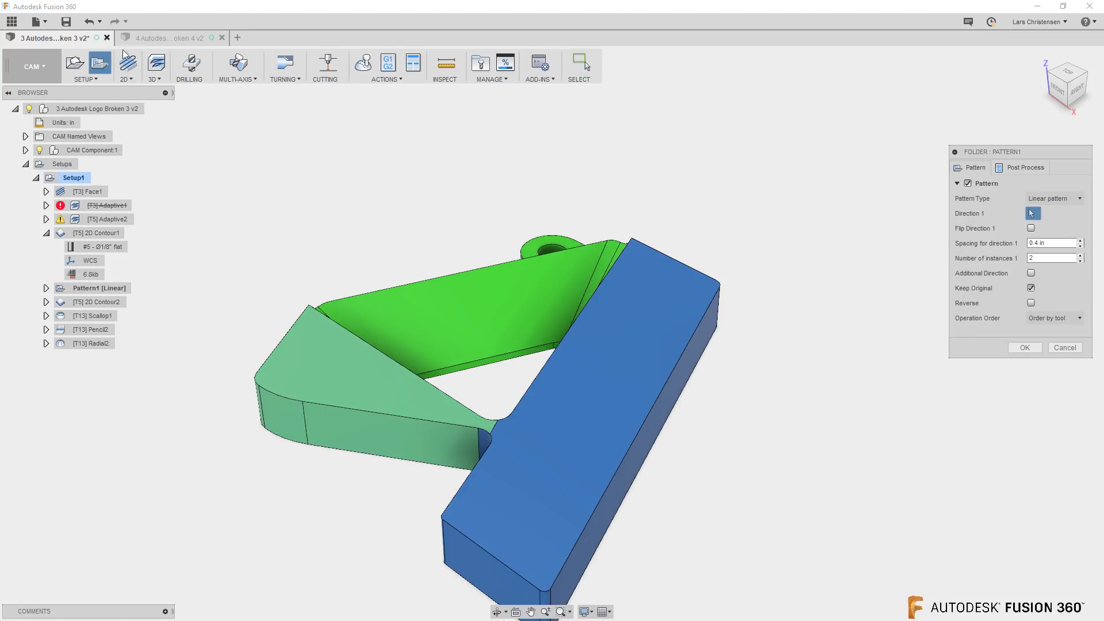
click(1065, 347)
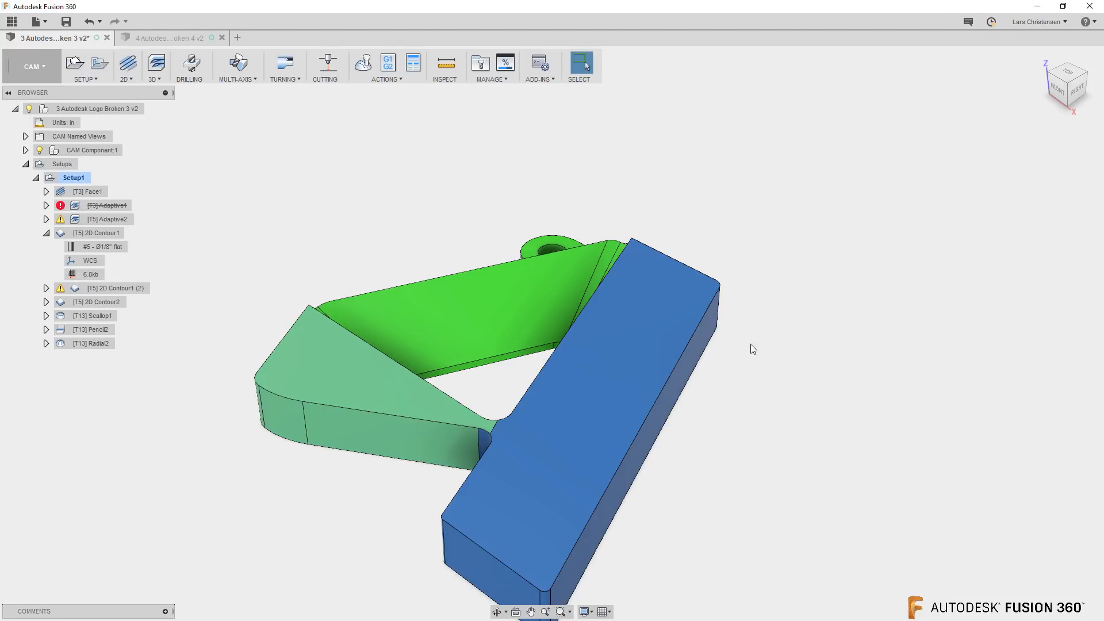
right_click(109, 288)
click(129, 297)
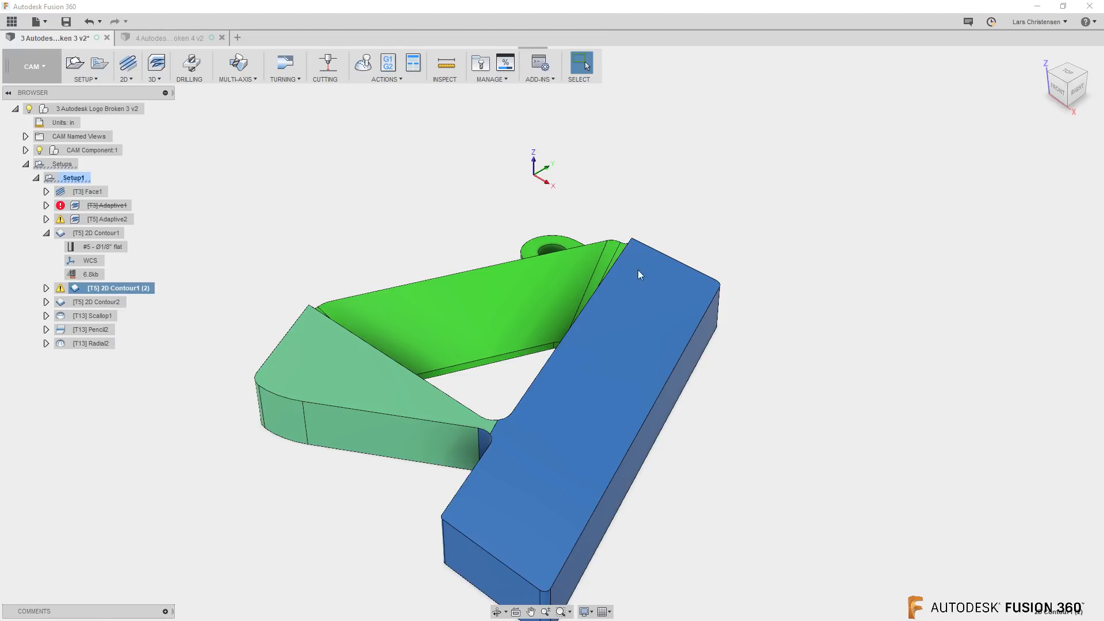
click(1006, 168)
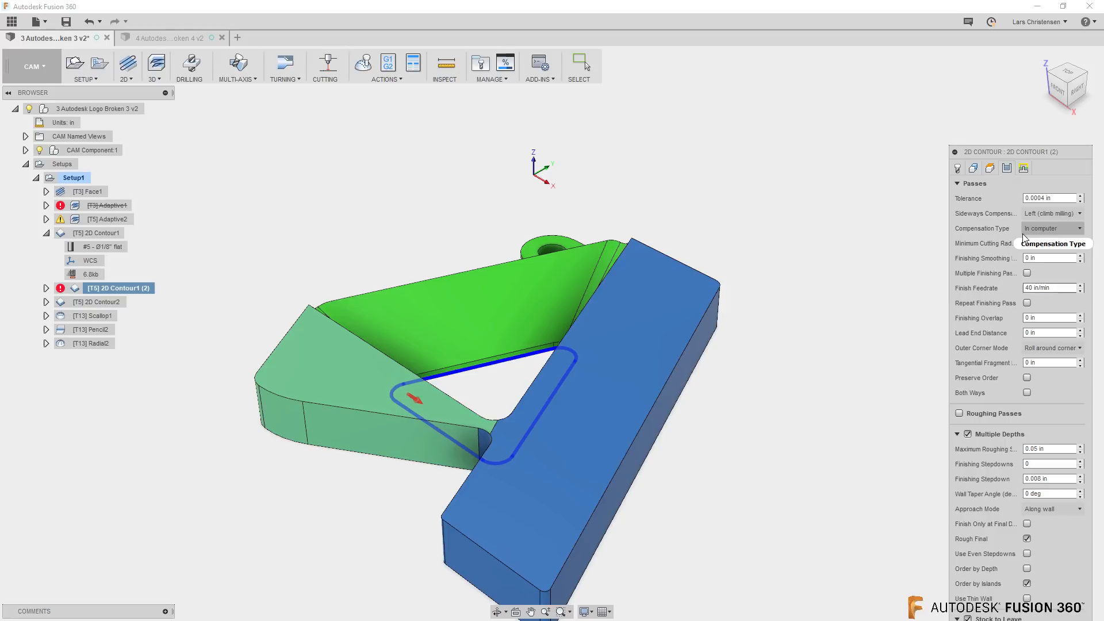
click(1056, 229)
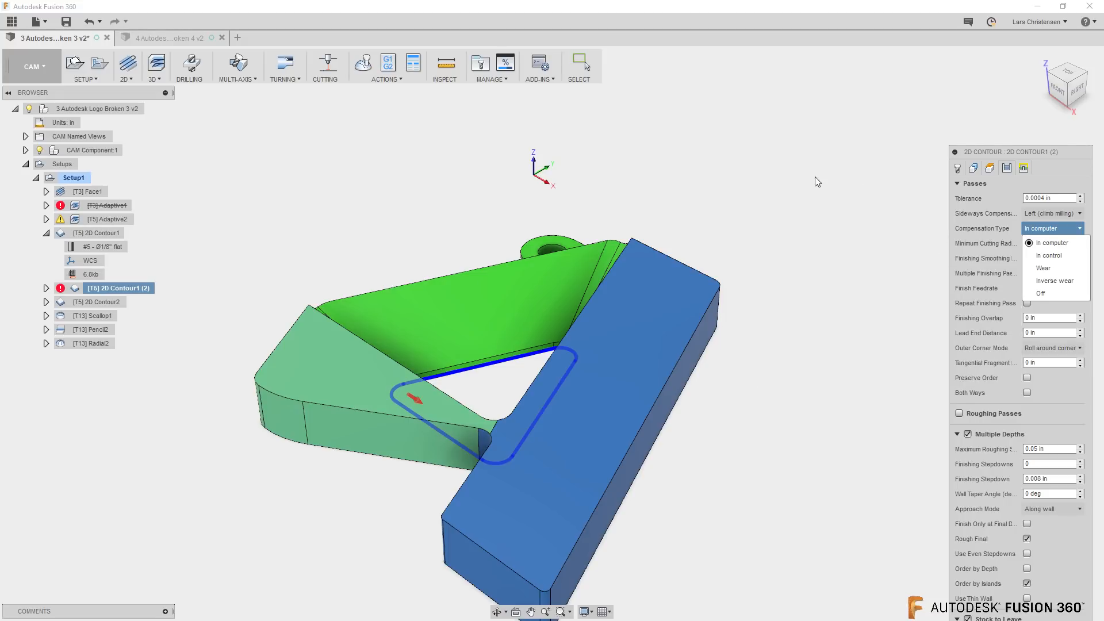
click(958, 434)
click(957, 435)
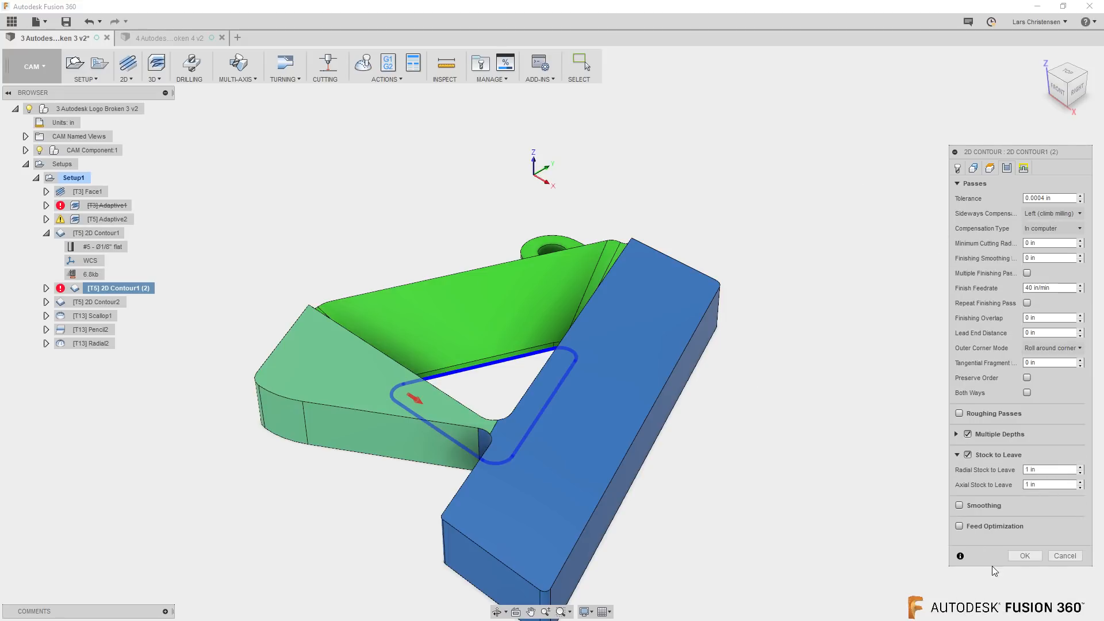
click(1063, 556)
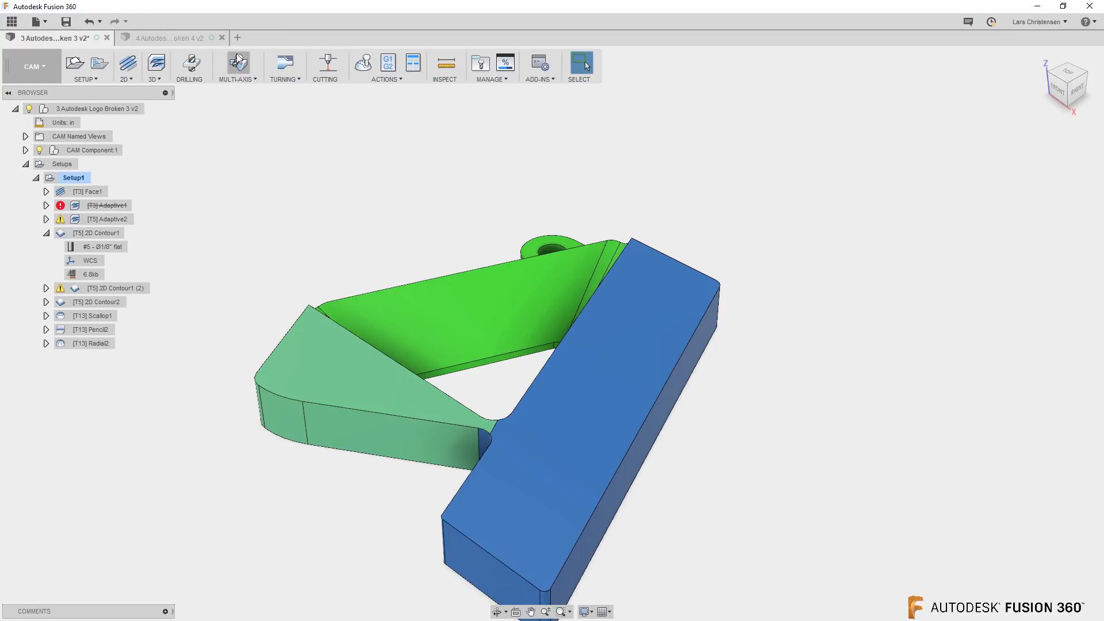
Create a new design and sketch a 50 by 50 mm center rectangle at the origin on the horizontal plane
click(238, 37)
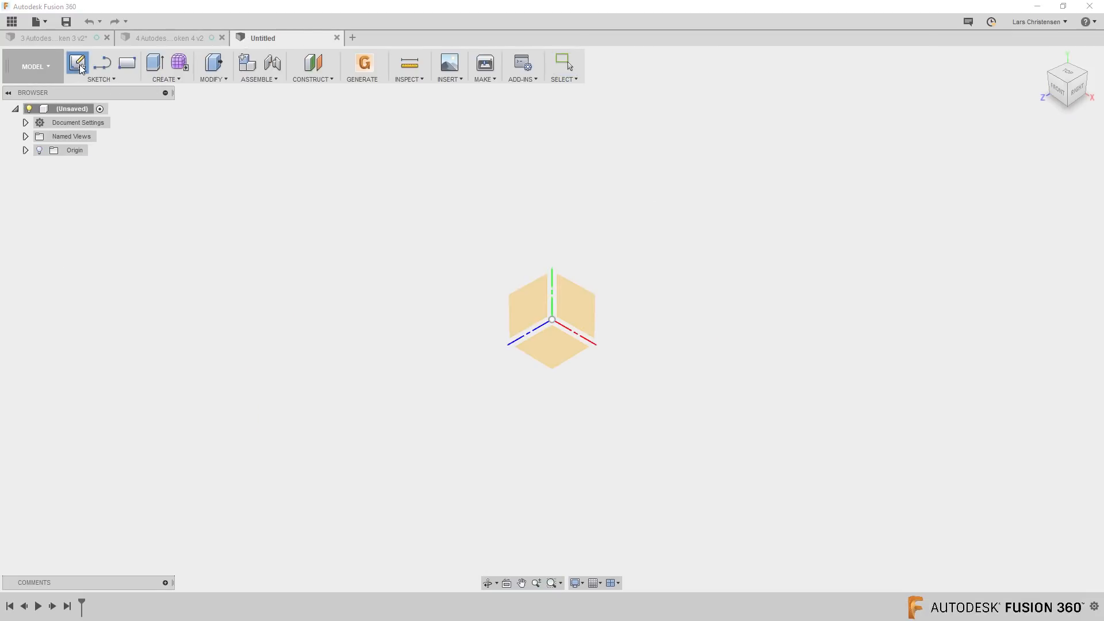
click(566, 364)
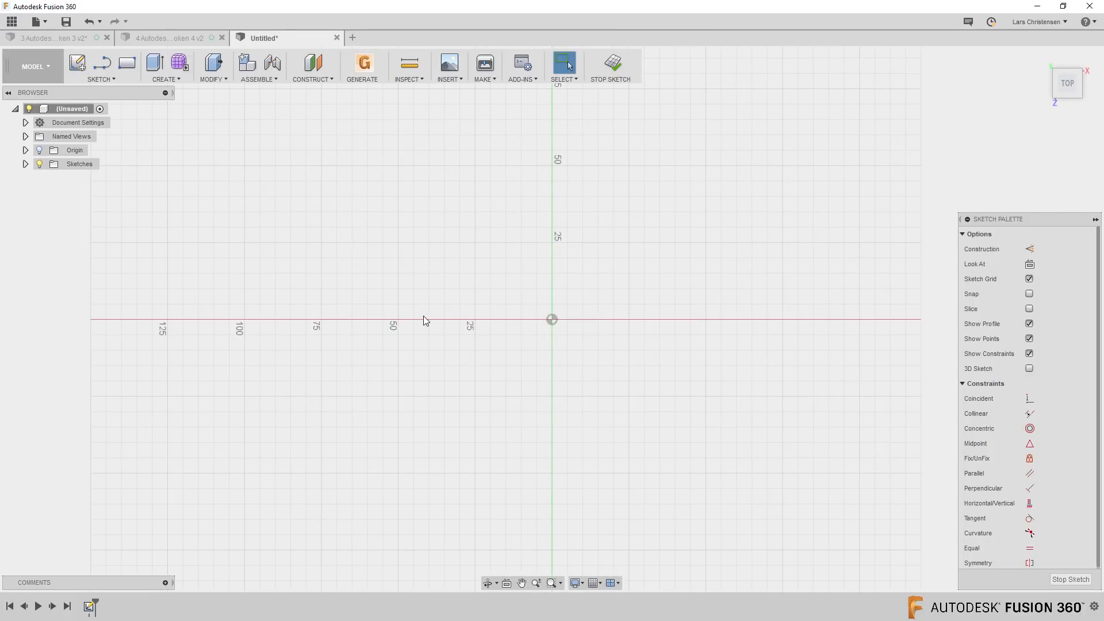
key(s)
click(468, 344)
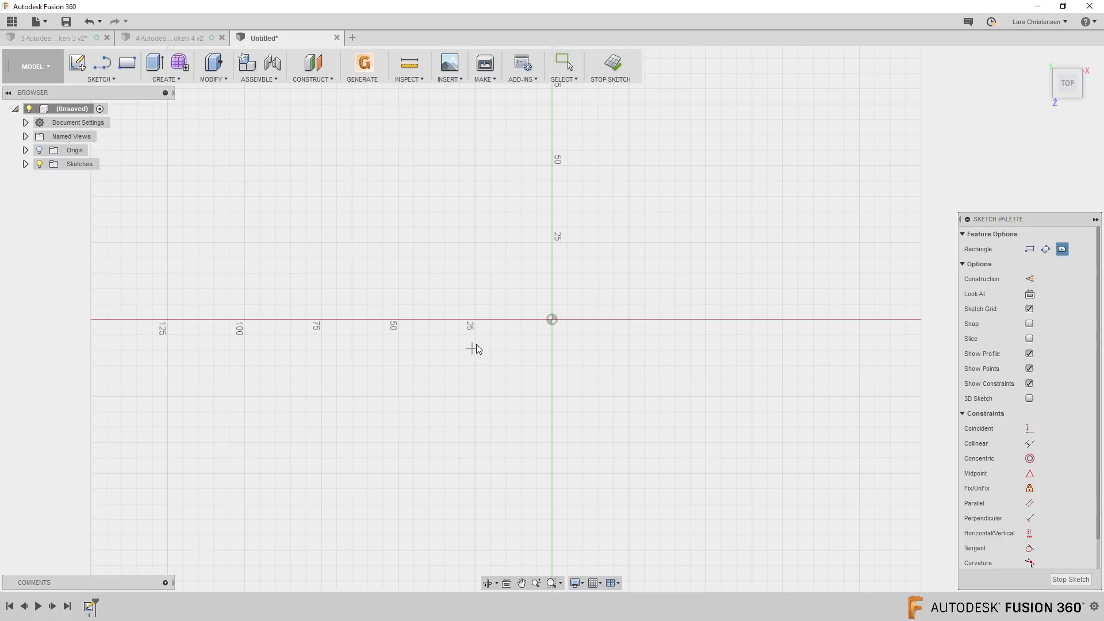
click(553, 320)
text(50)
key(Tab)
text(50)
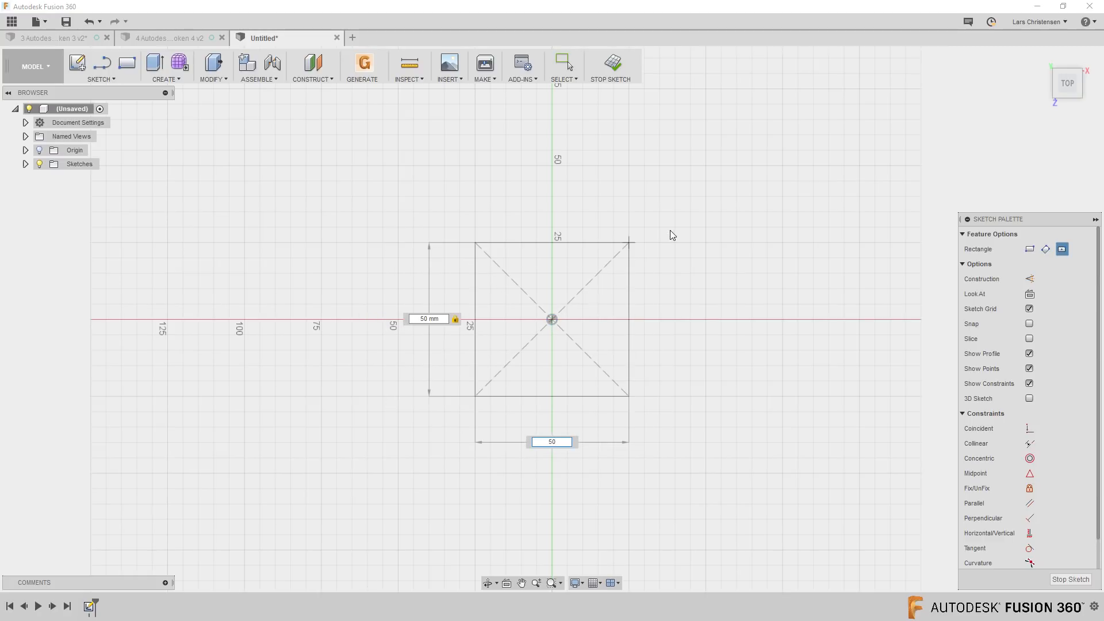
key(Return)
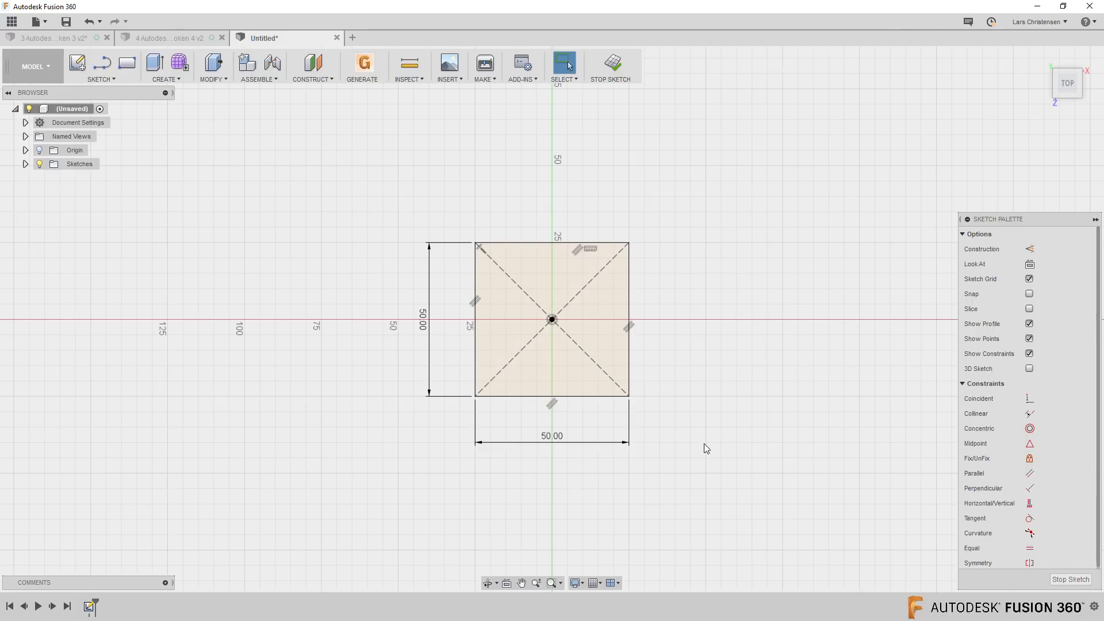
Sketch a 10 mm diameter circle just below the square
scroll(697, 446, up, 2)
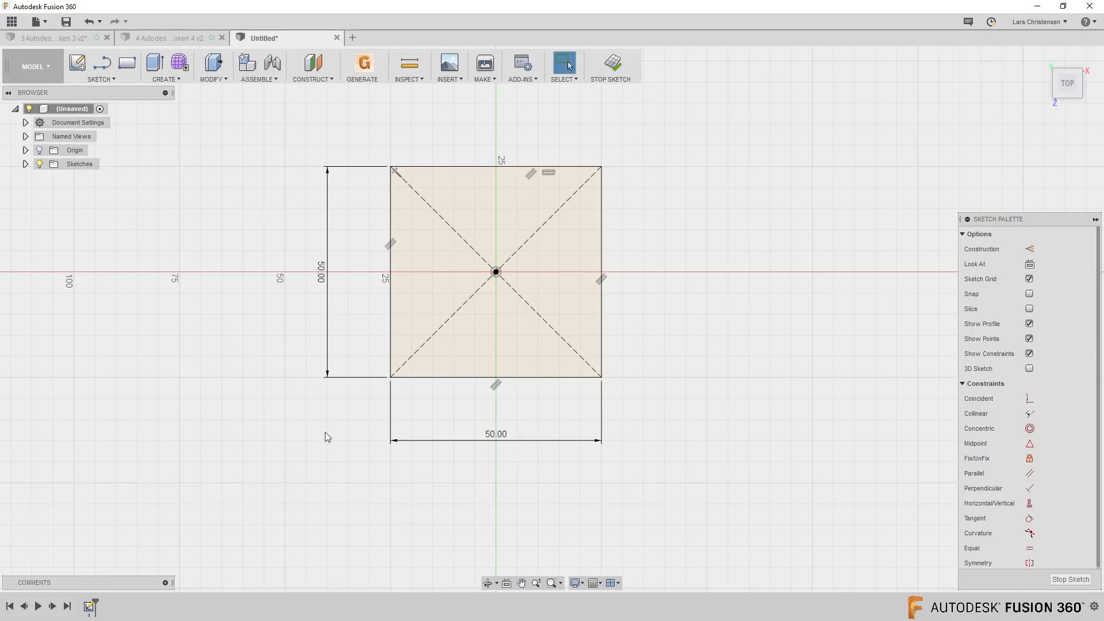
key(c)
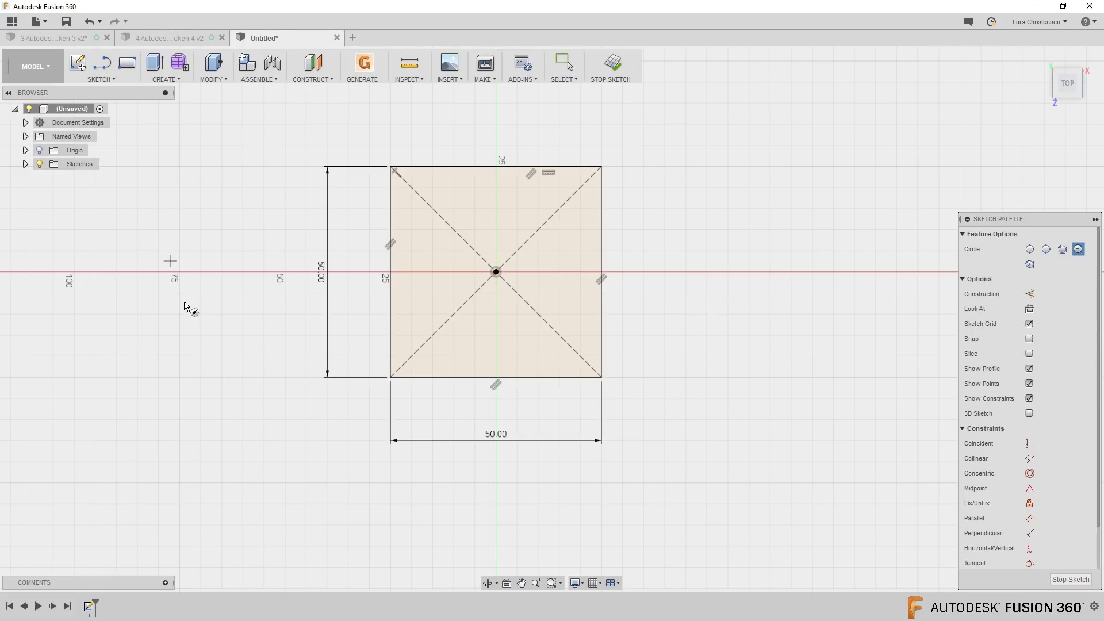
click(461, 488)
text(10)
key(Return)
key(Escape)
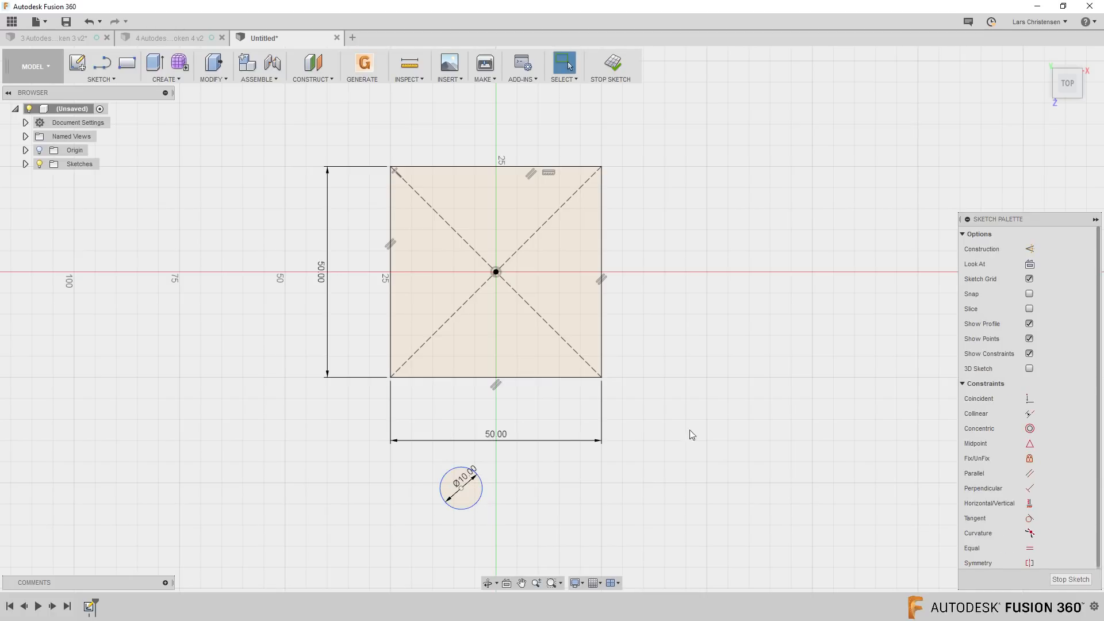
Align the circle's center vertically with the origin, make the circle tangent to the square's lower edge and finish the sketch
click(1029, 503)
click(496, 272)
click(460, 488)
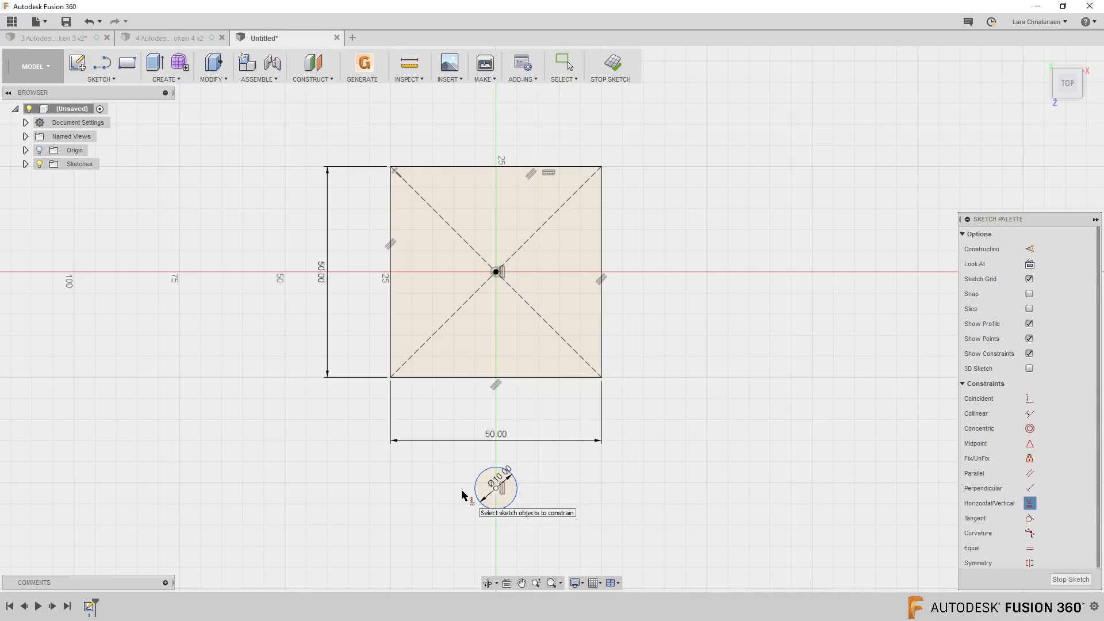
click(1029, 518)
click(517, 486)
click(505, 378)
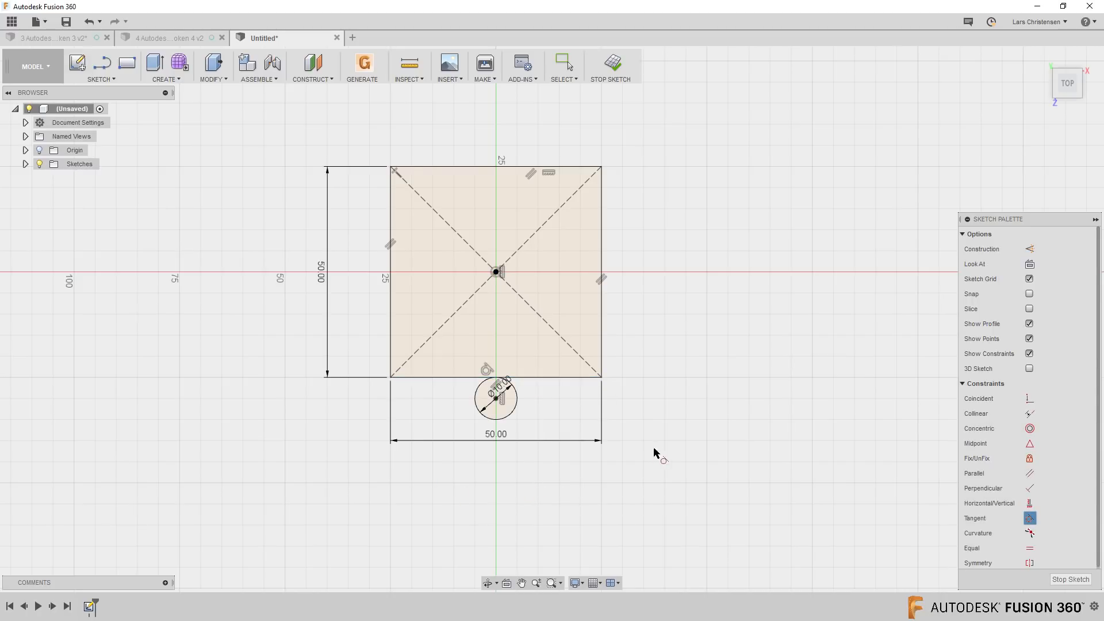
click(1071, 579)
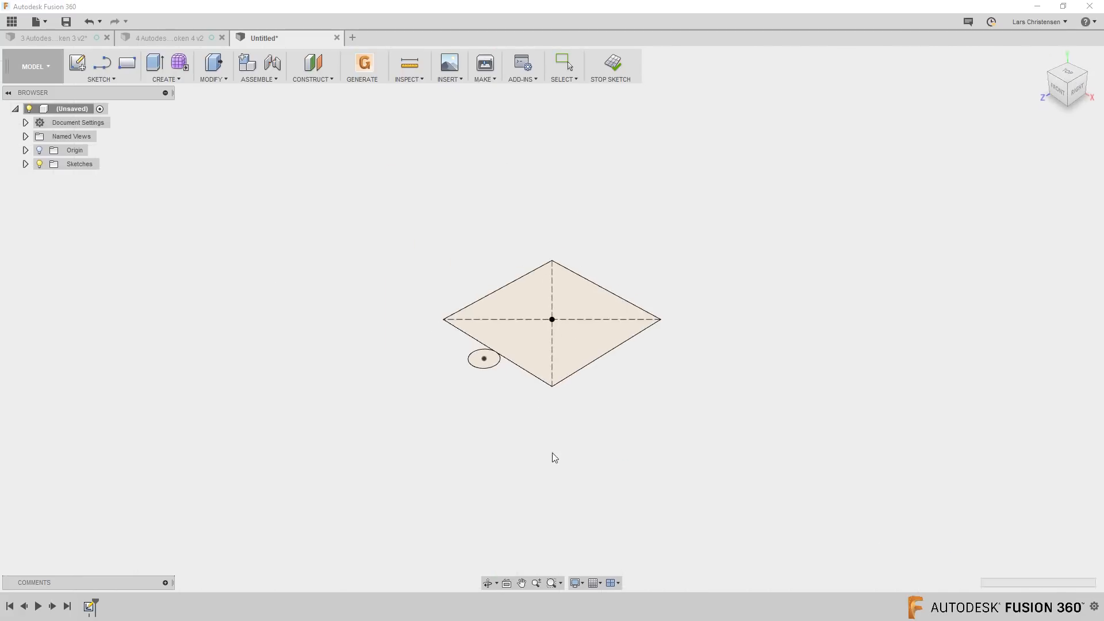
Turn on the dimension display for Sketch1 outside sketch editing
click(25, 164)
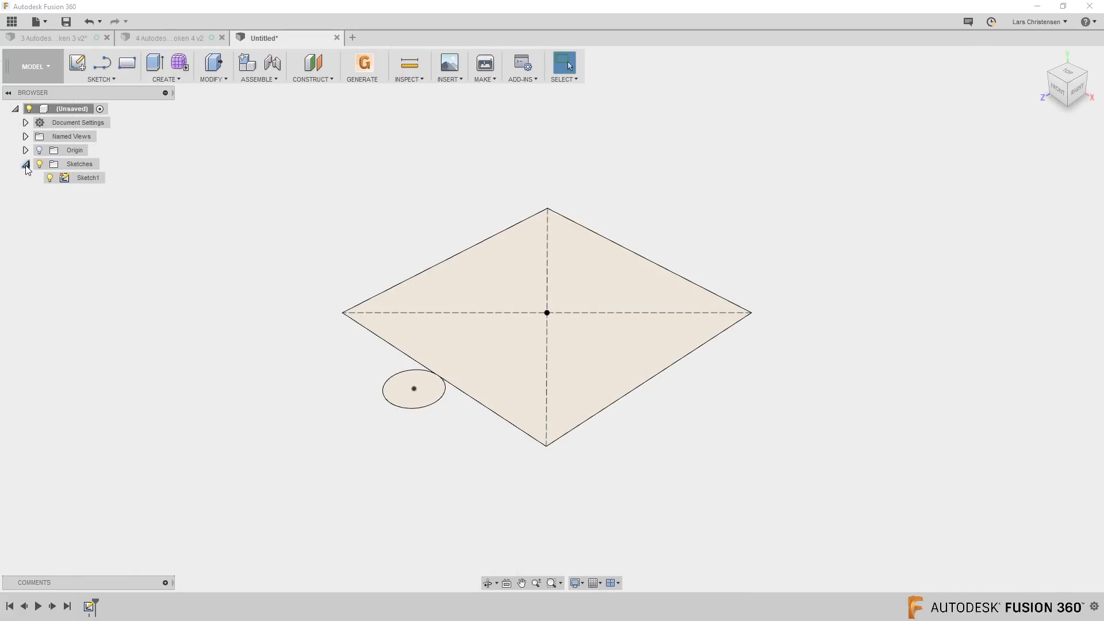
right_click(84, 182)
click(107, 316)
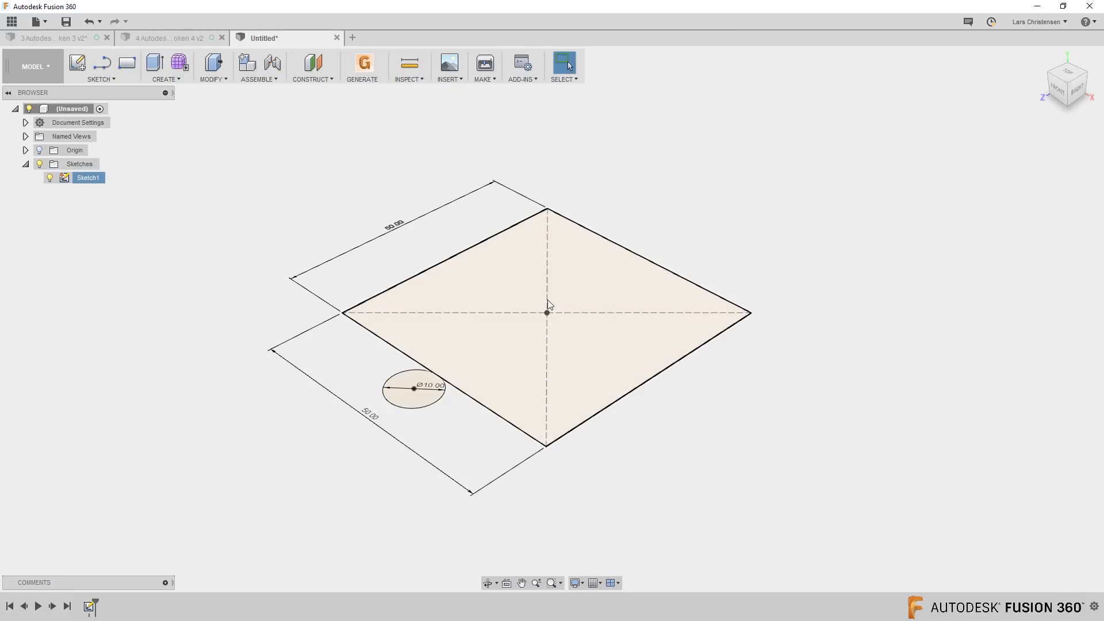
click(418, 457)
Switch to the CAM workspace and create a milling setup whose Z axis is taken from the horizontal work plane
click(35, 66)
click(22, 214)
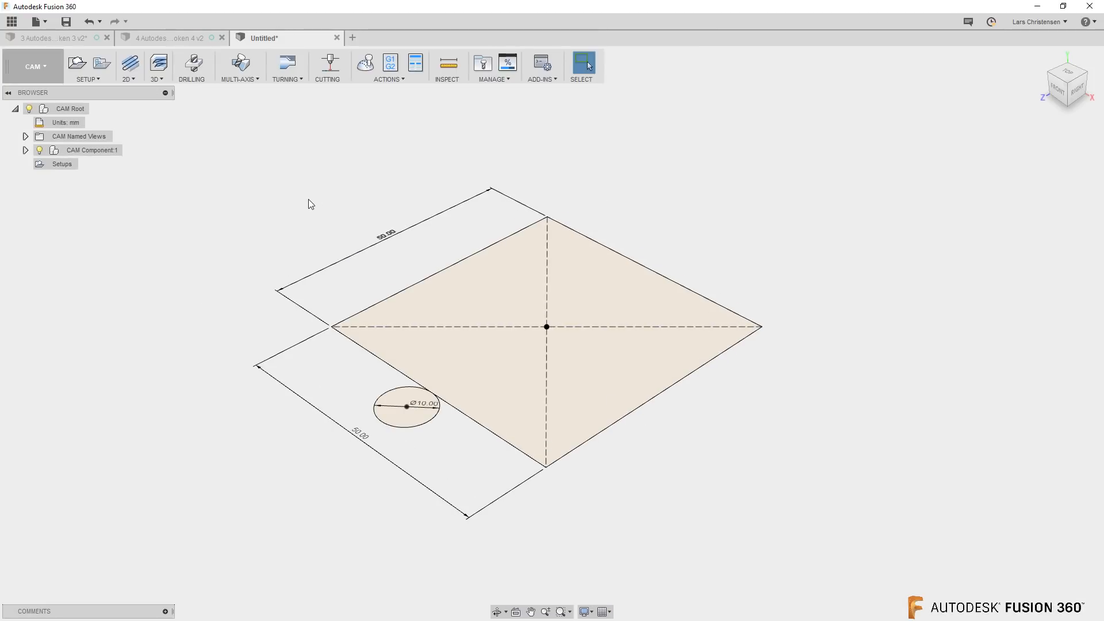
click(77, 63)
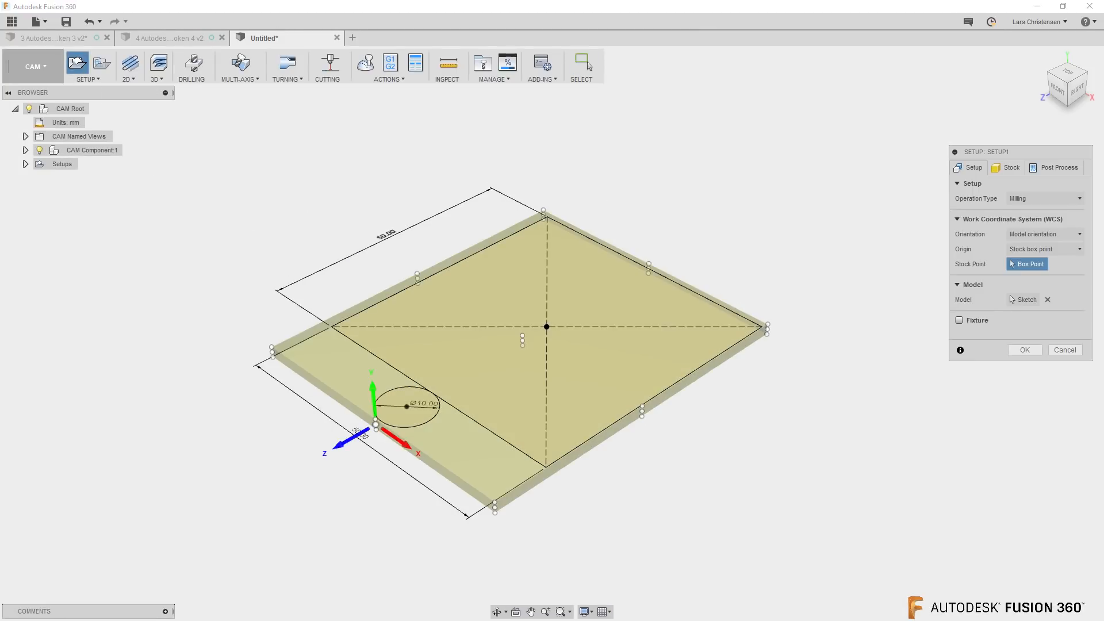
click(1043, 234)
click(1035, 260)
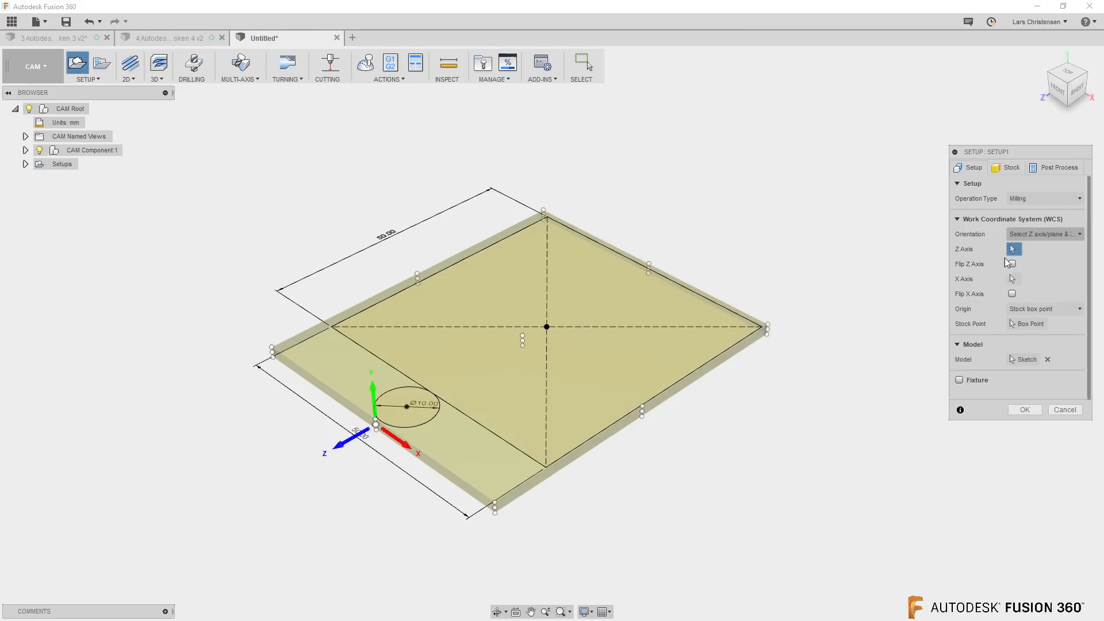
click(566, 356)
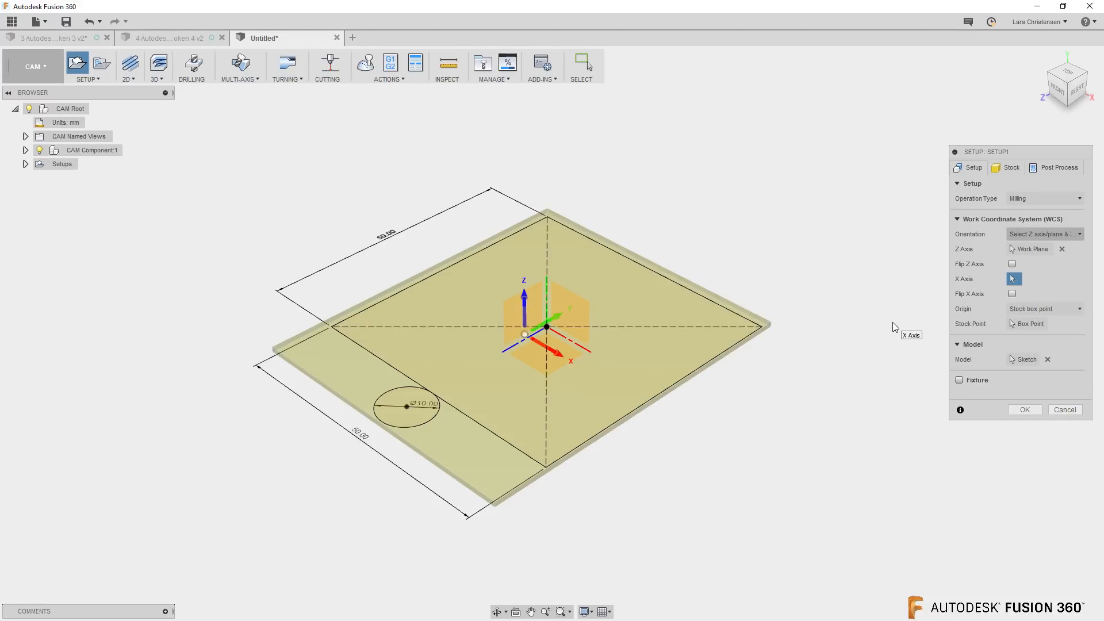
click(1024, 410)
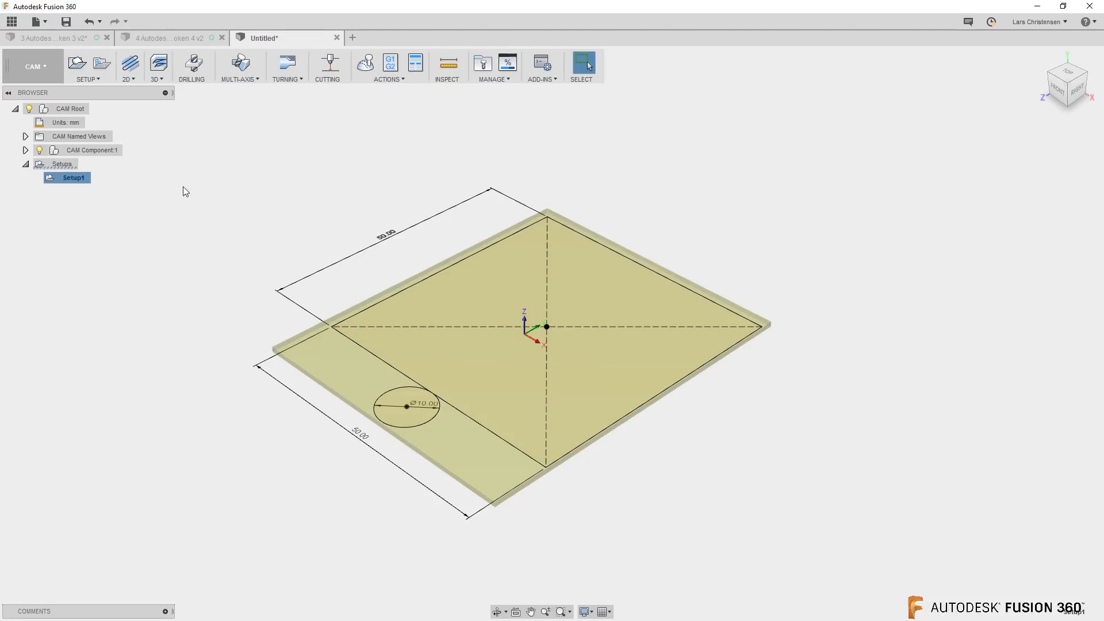
Start a 2D Contour operation on the square's outline and flip the cutting side to the outside
click(128, 78)
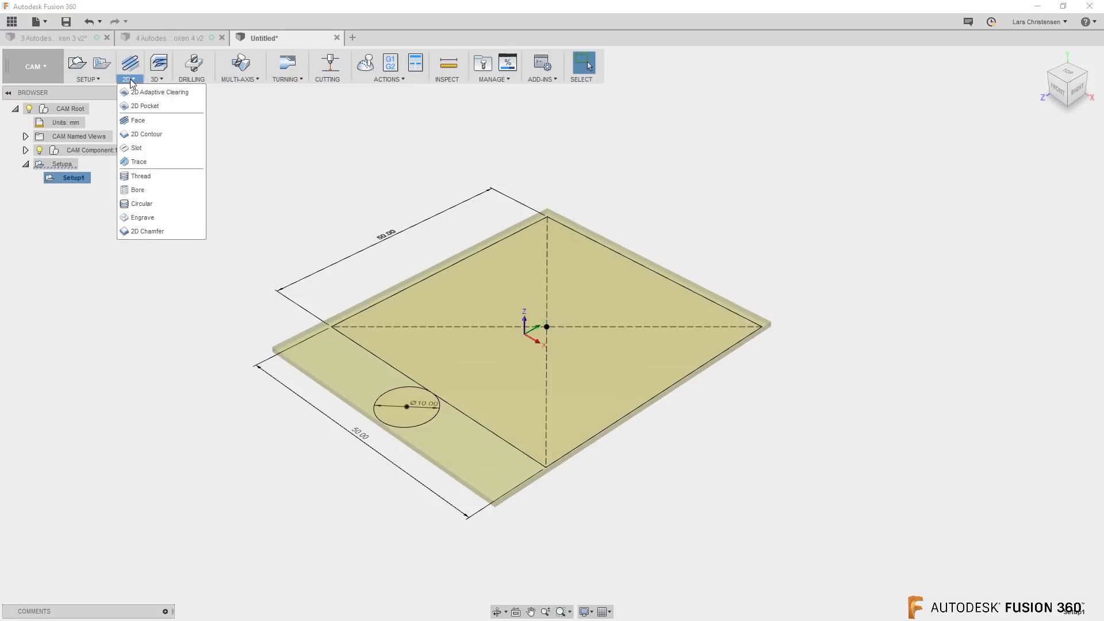
click(146, 133)
click(452, 409)
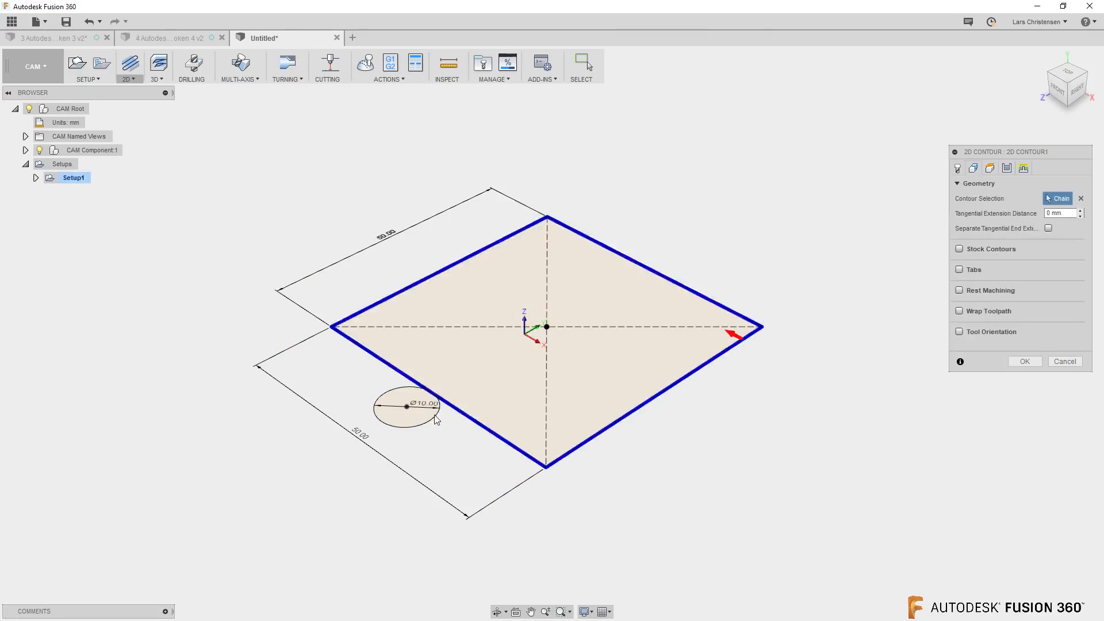
click(737, 334)
Assign the 3 - Ø10 mm flat tool from the Tutorial - Metric library to the contour and generate the toolpath
click(958, 169)
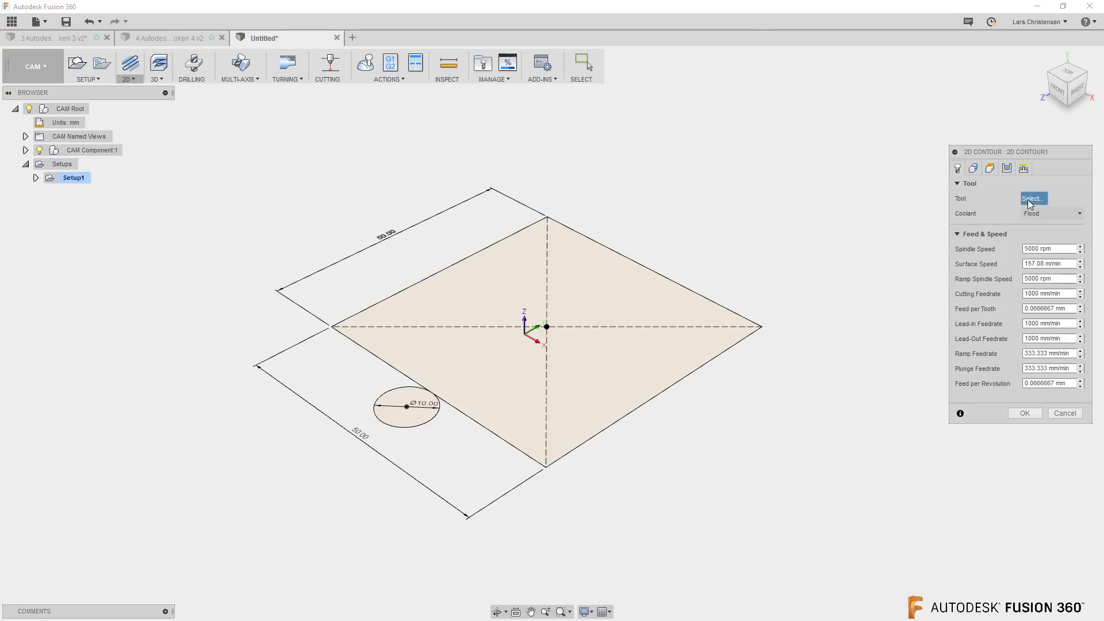
scroll(304, 247, down, 3)
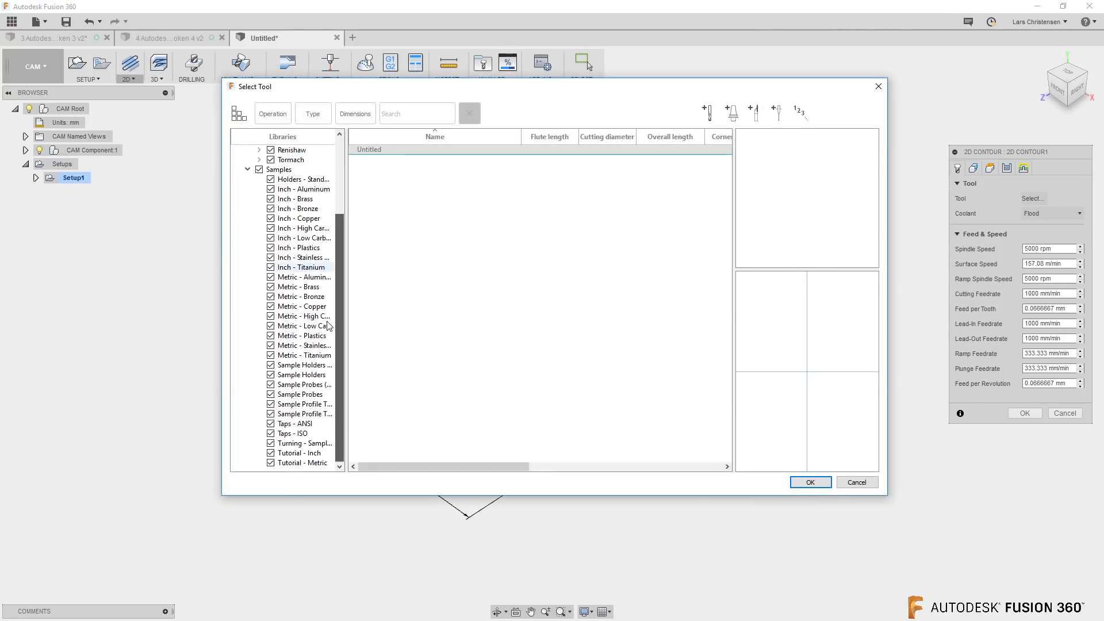
click(302, 462)
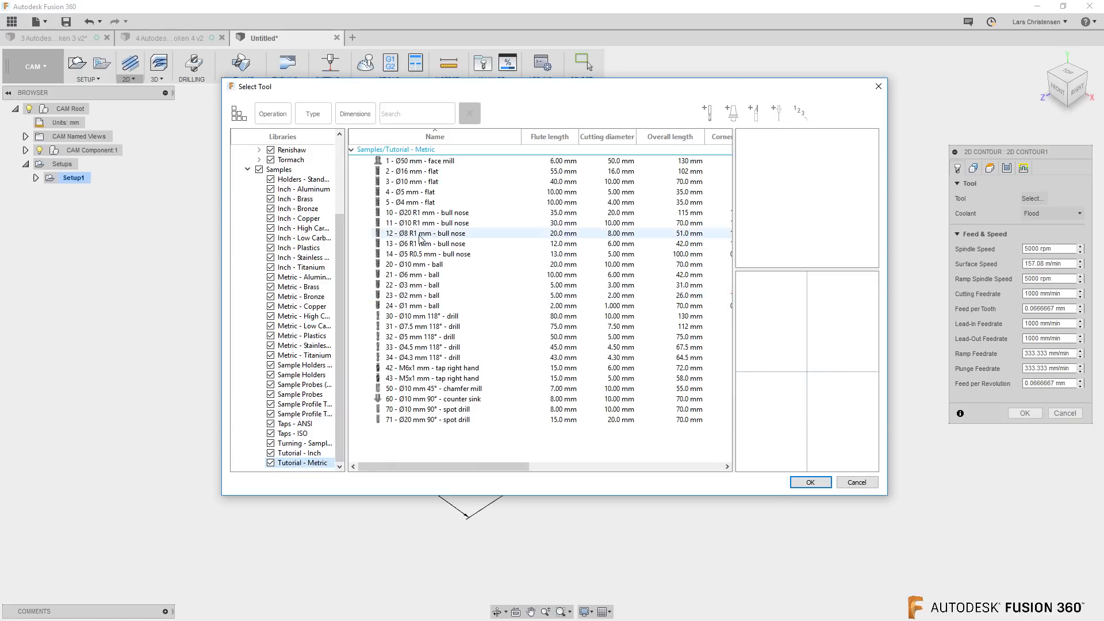
click(415, 181)
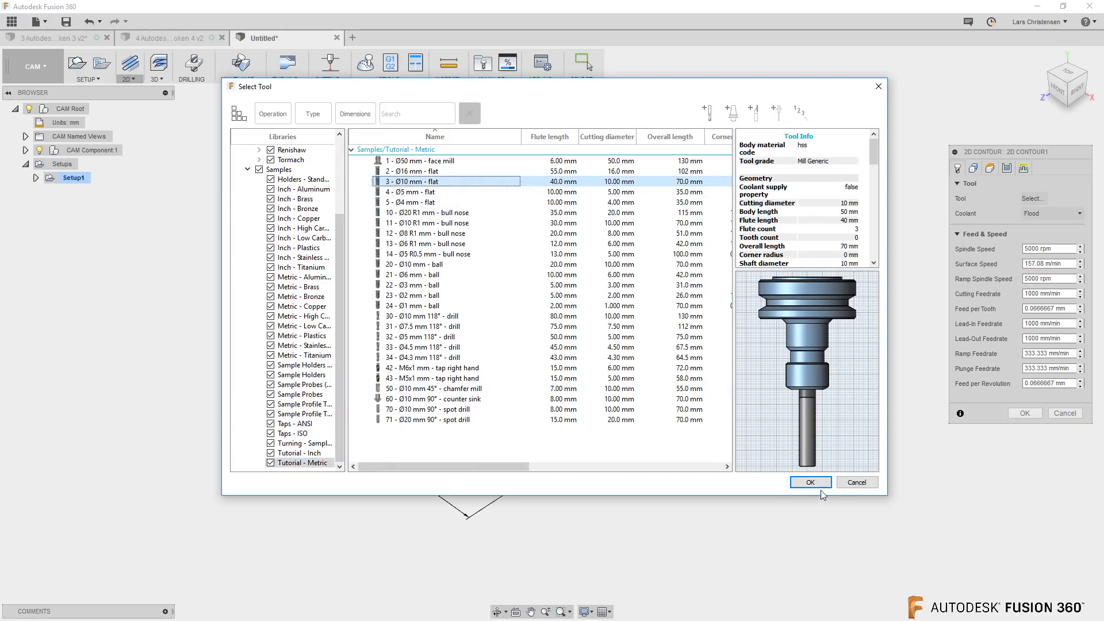
click(811, 483)
click(1025, 428)
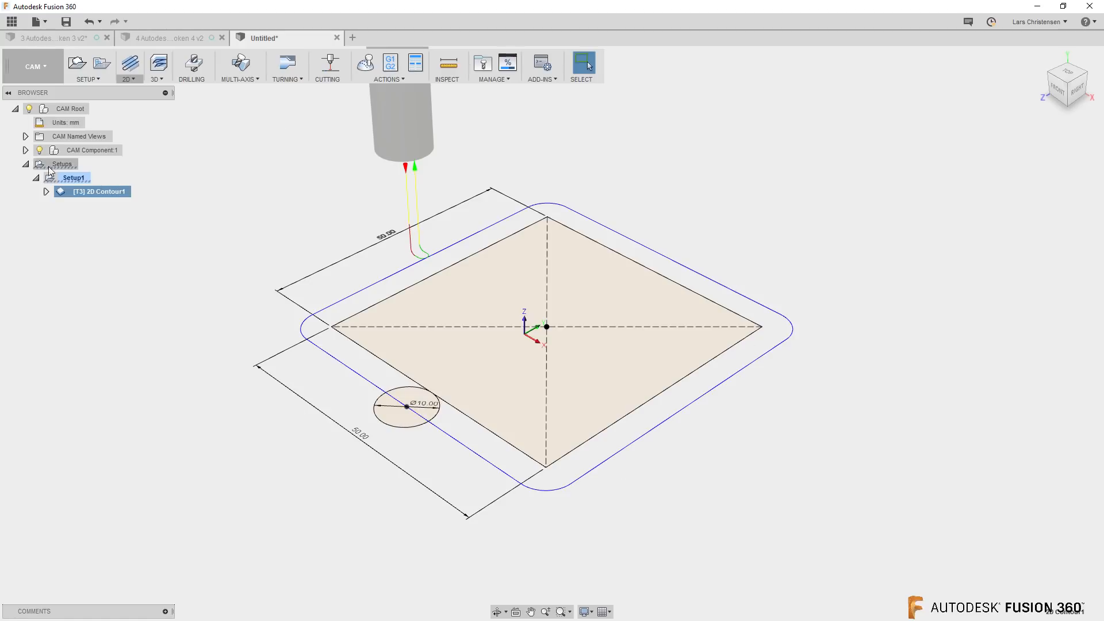
Review the compensation type choices and the assigned tool in the 2D Contour1 settings, keeping In computer
right_click(91, 195)
click(119, 202)
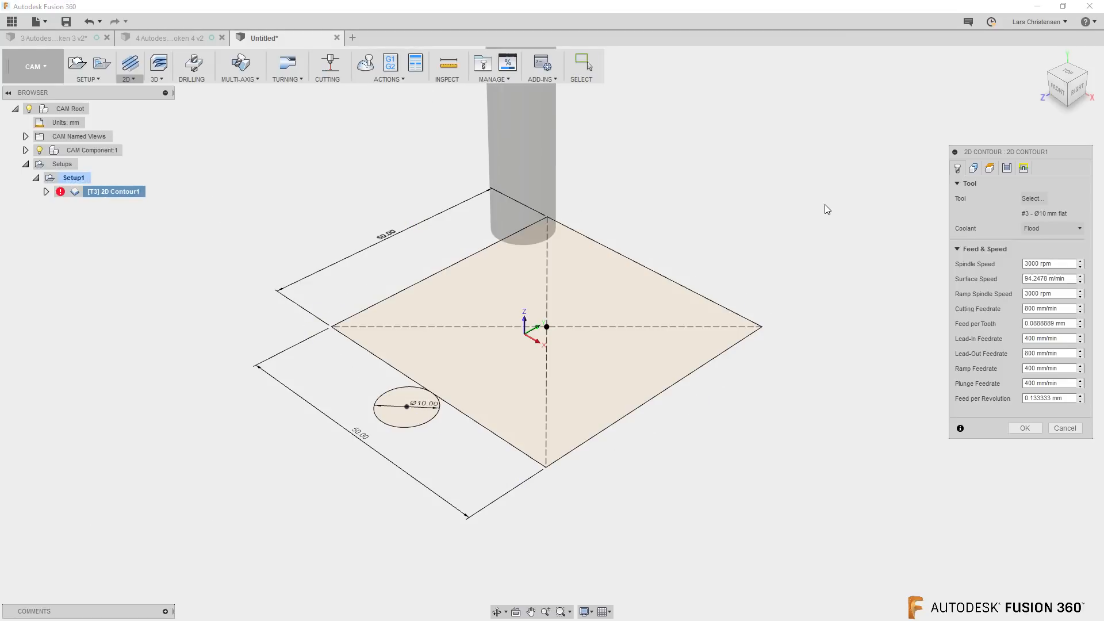
click(1010, 166)
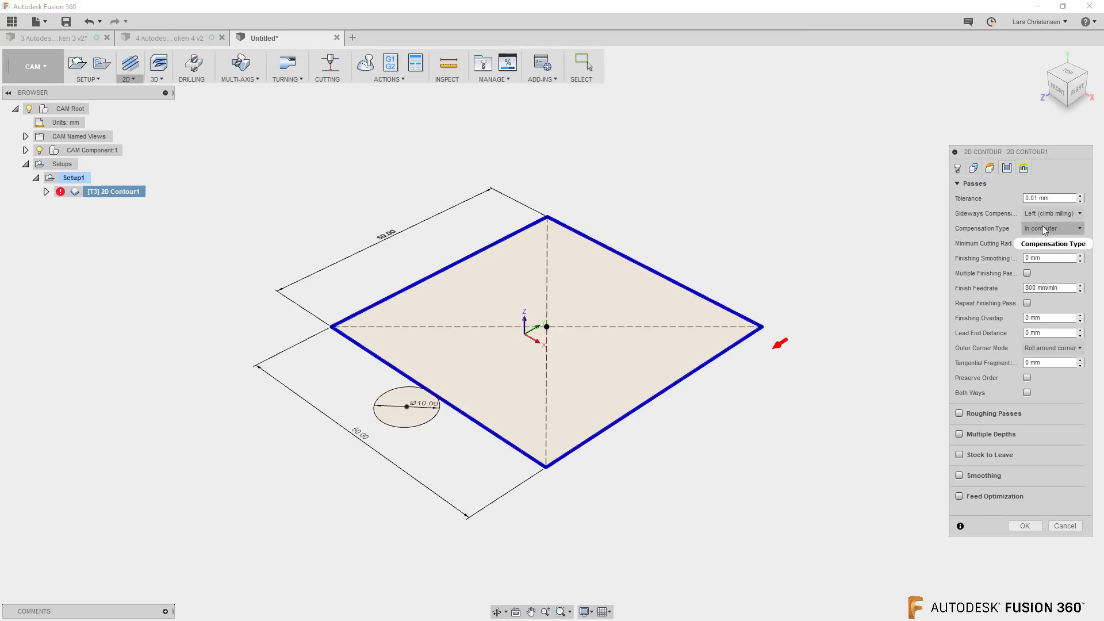
click(1055, 230)
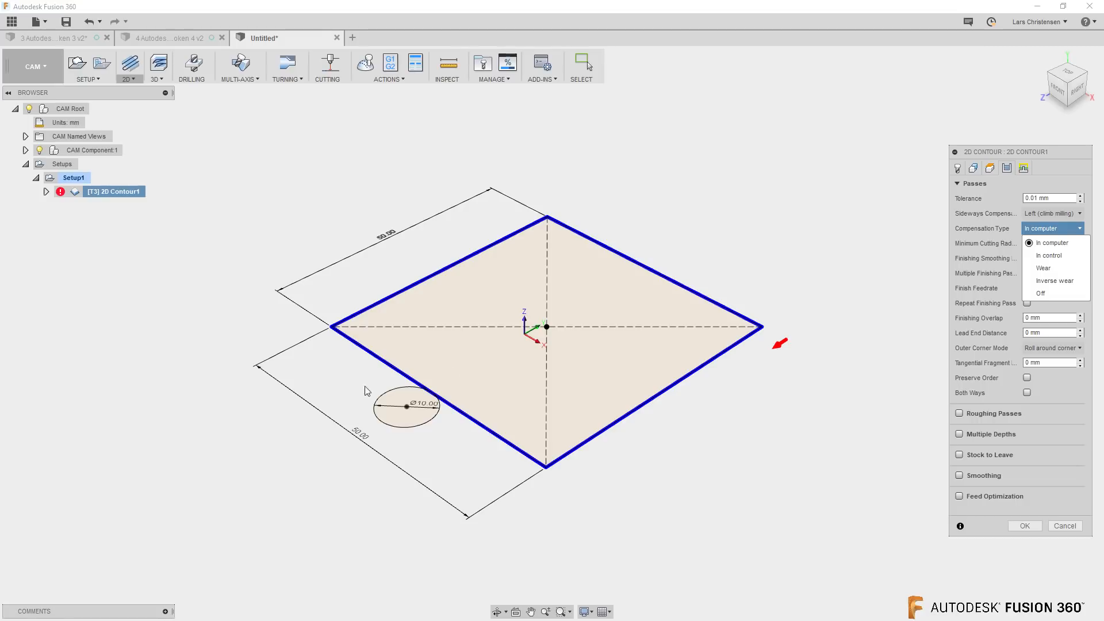
click(957, 170)
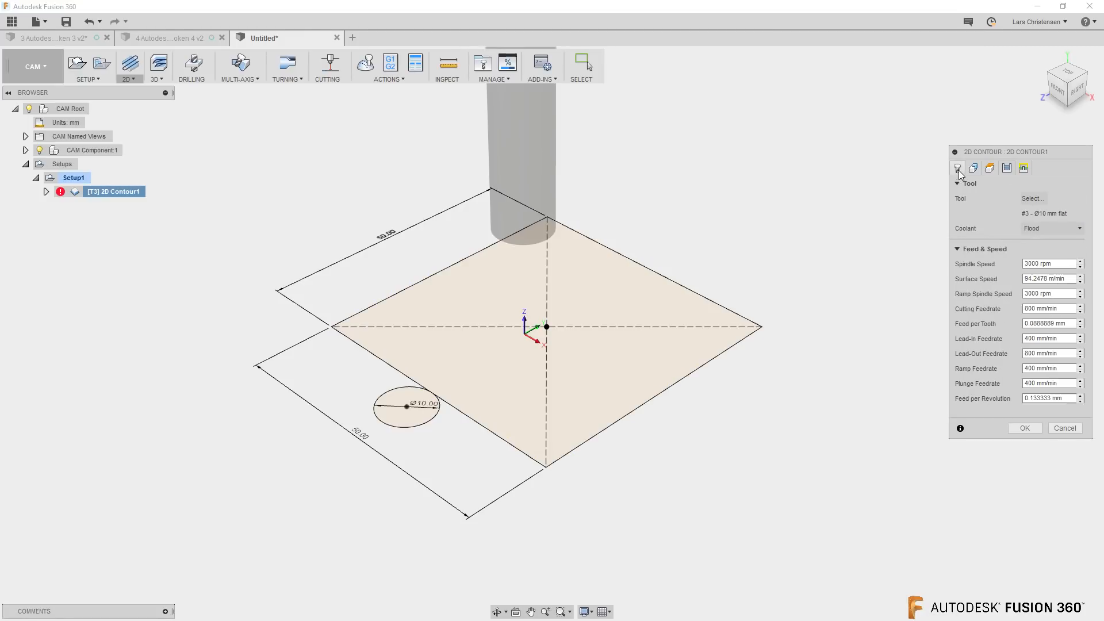
click(1025, 429)
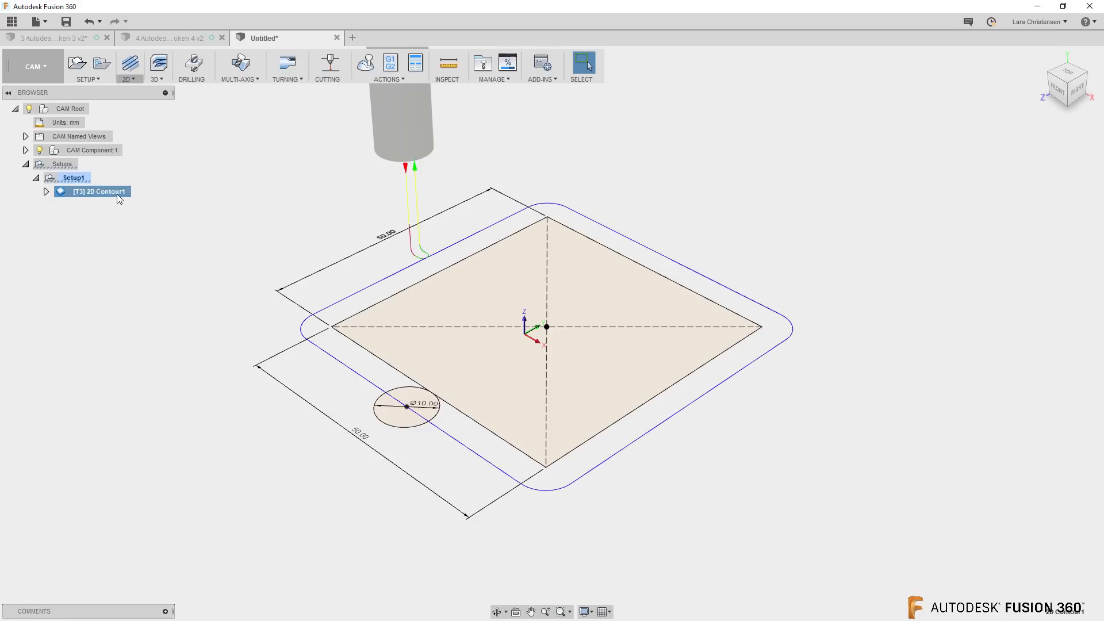
Post process 2D Contour1 with the HAAS (pre-NGC) post as program 1001 and inspect the Y30 coordinate in the NC code
click(390, 62)
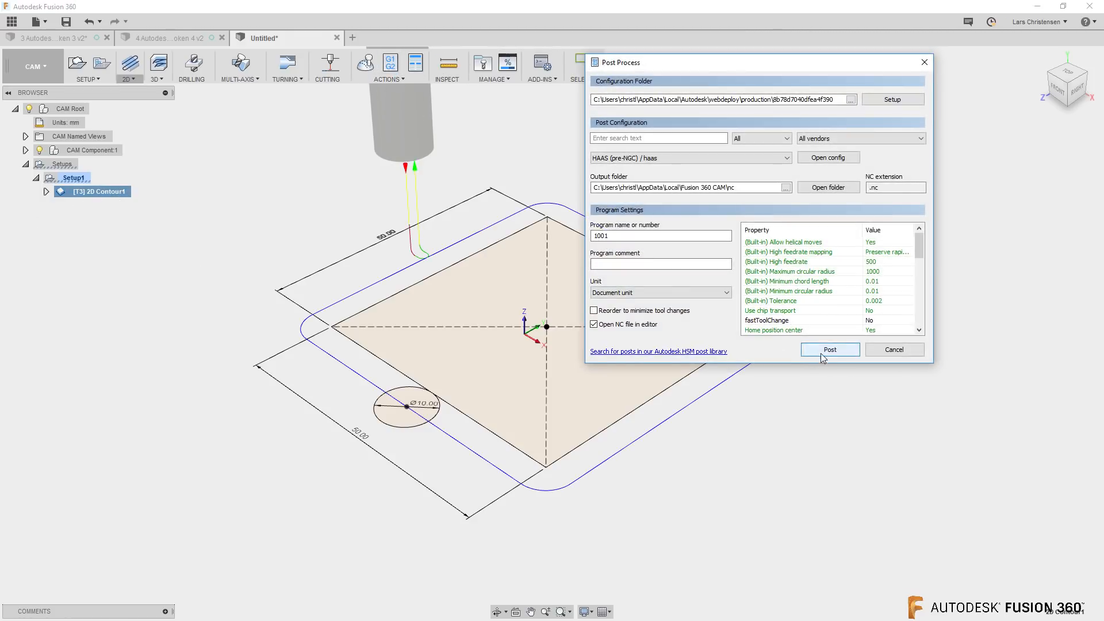
click(822, 352)
click(463, 340)
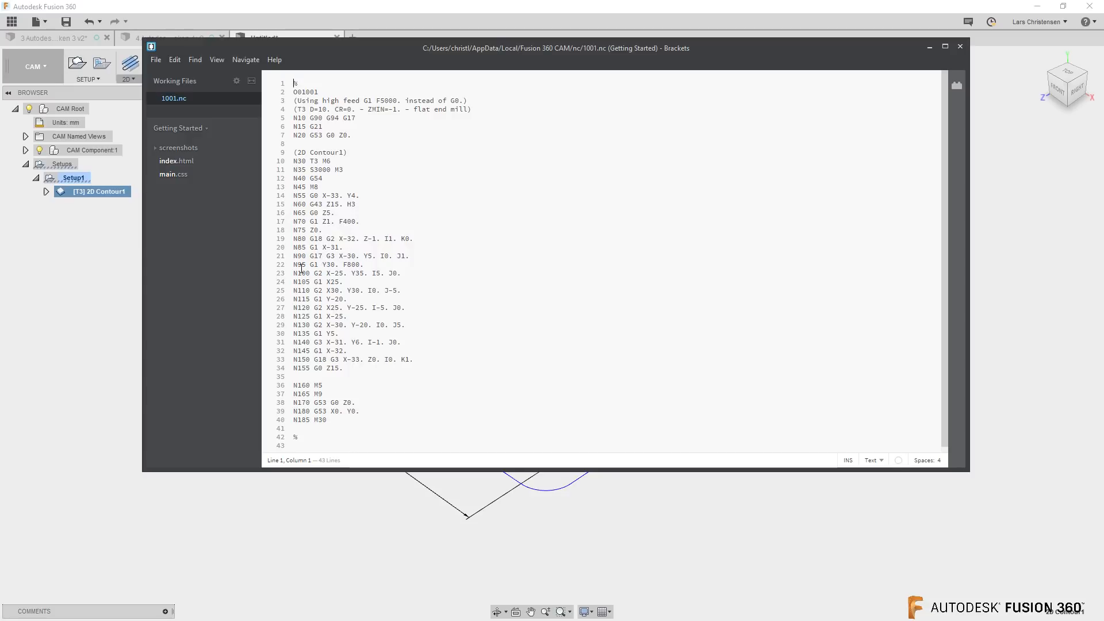
drag(324, 265, 335, 266)
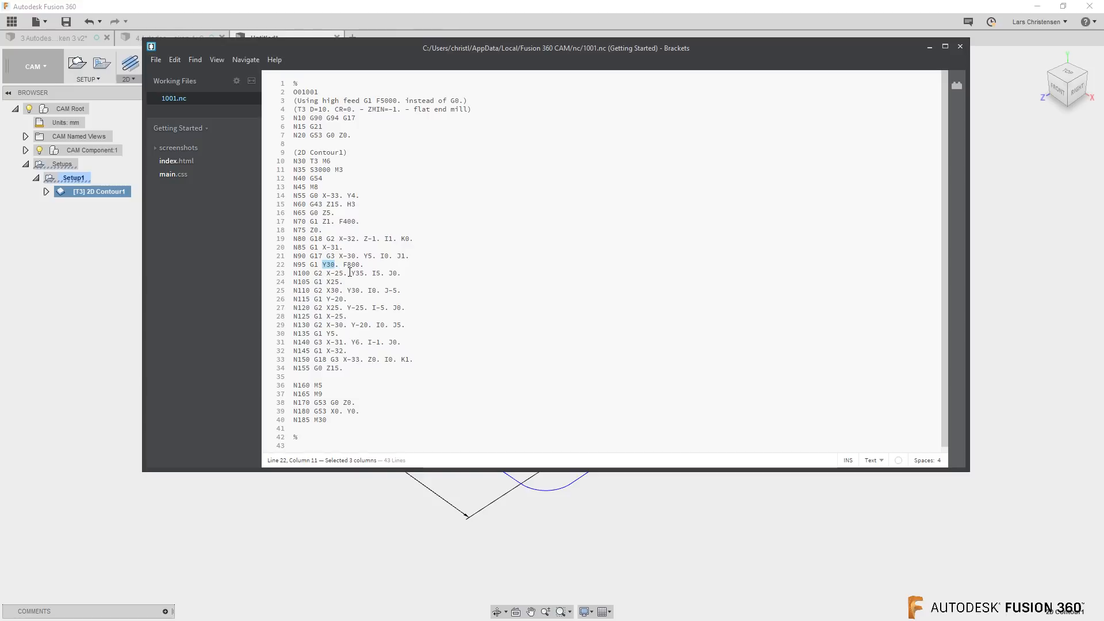
click(961, 46)
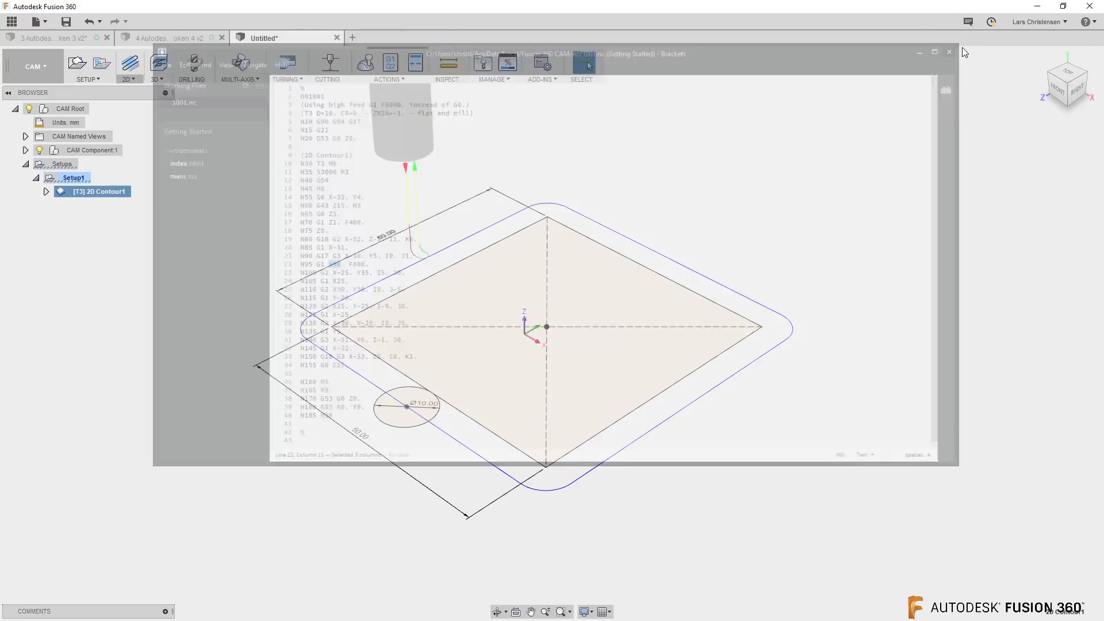
Examine the coordinates and compensation column in the list of toolpath moves for 2D Contour1
right_click(105, 191)
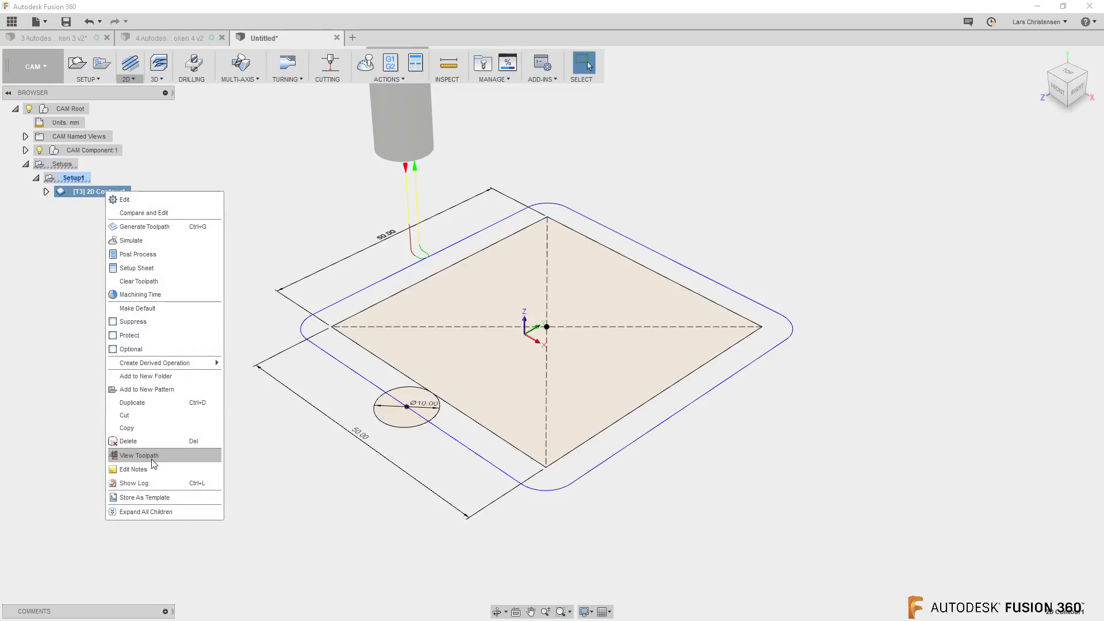
click(137, 460)
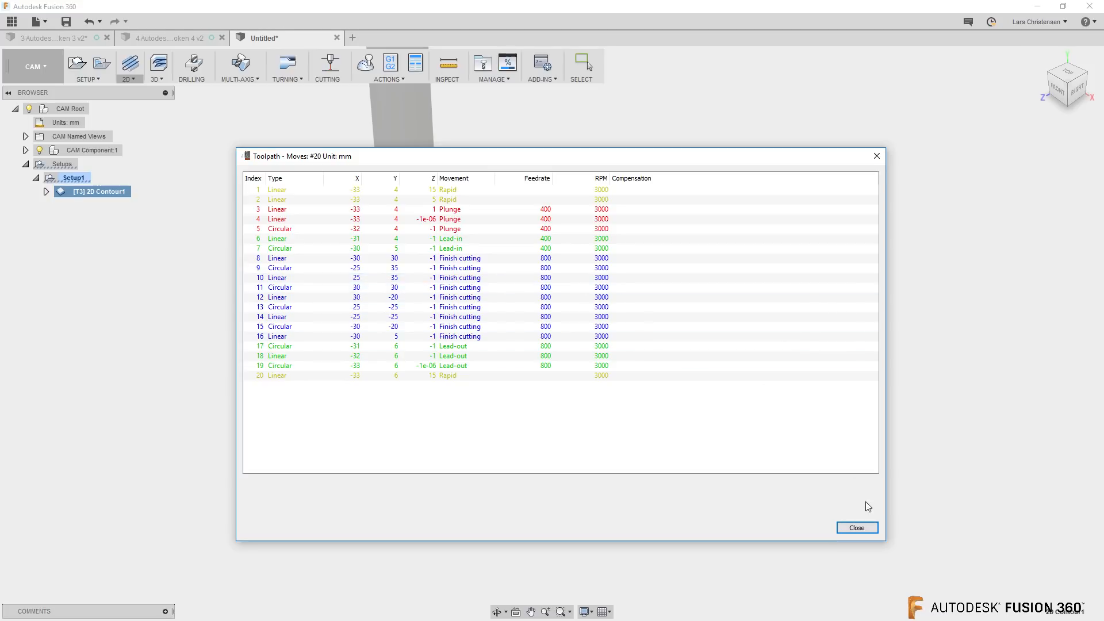
click(856, 528)
Set the compensation type of 2D Contour1 to In control and regenerate the toolpath
right_click(123, 195)
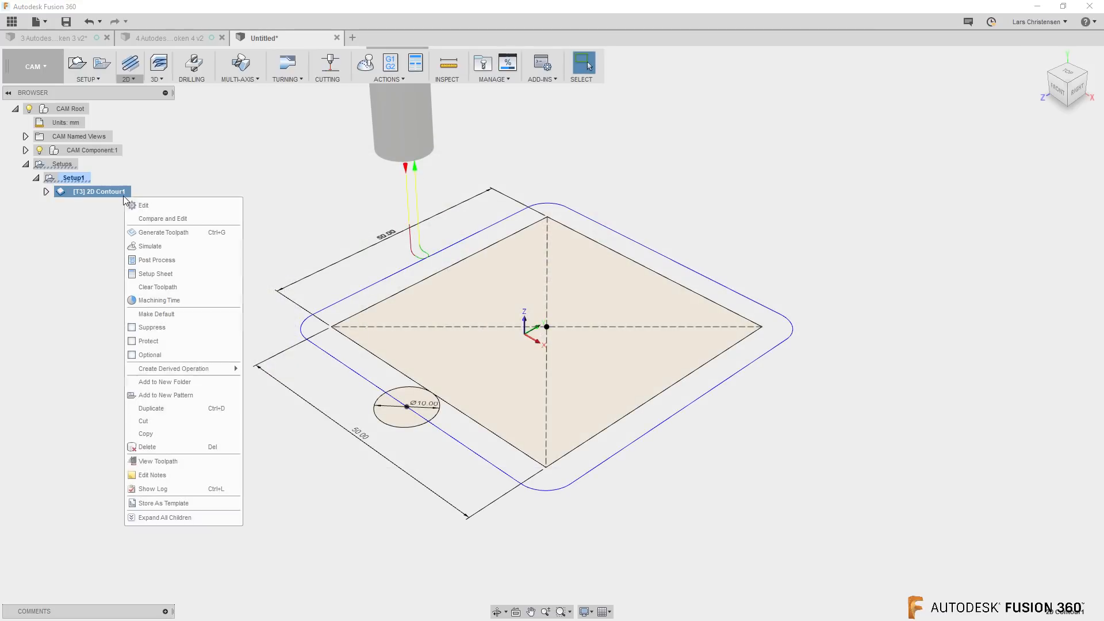
click(147, 206)
click(1007, 168)
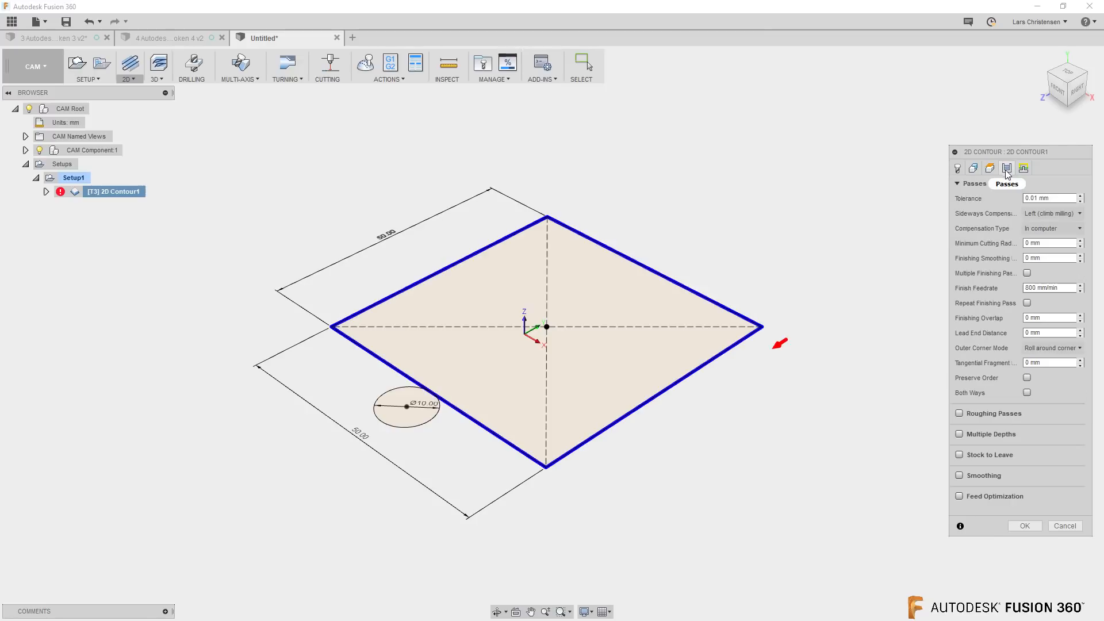
click(1058, 229)
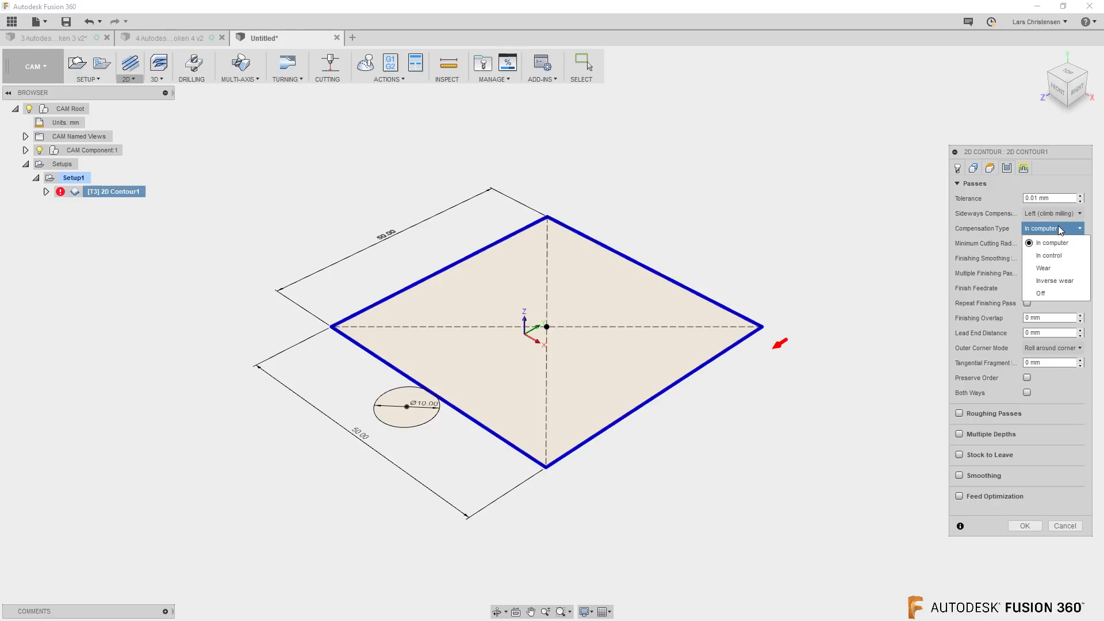
click(1047, 254)
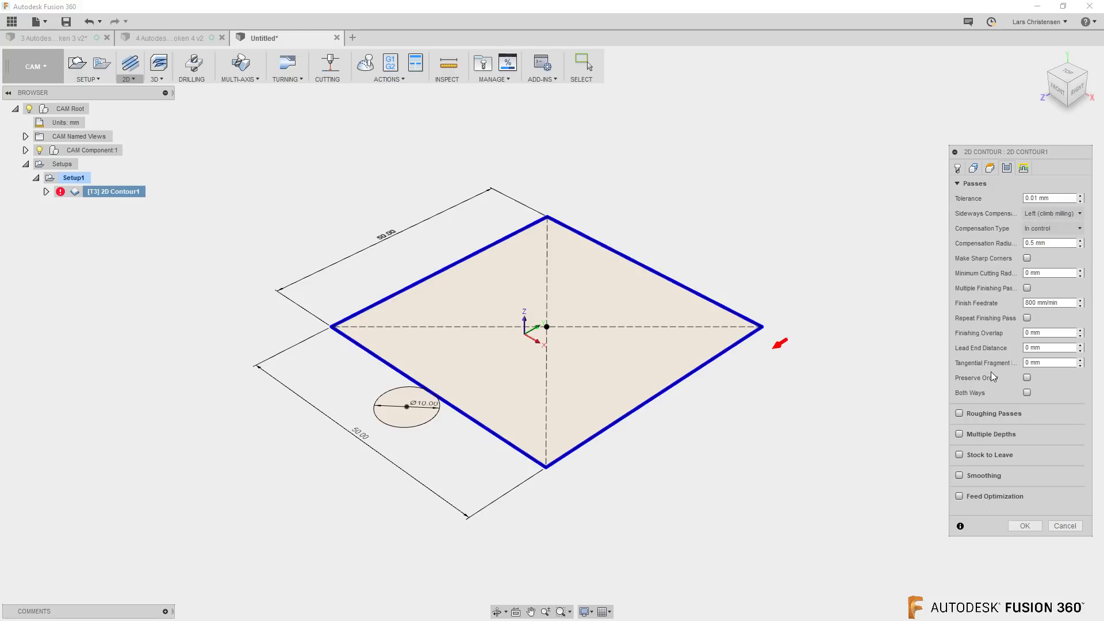
click(1026, 527)
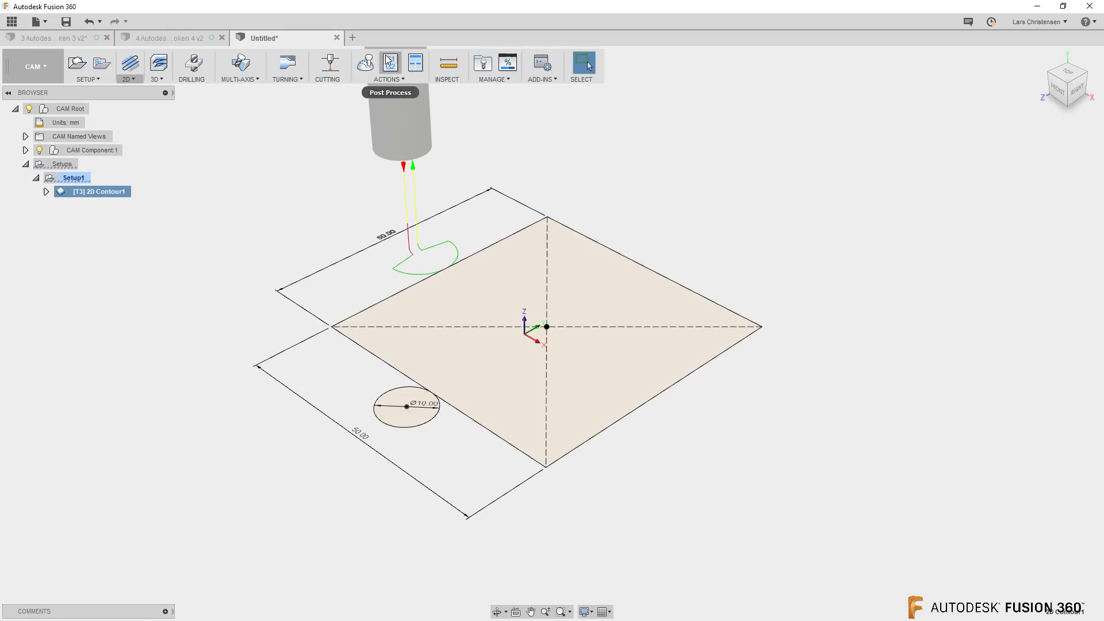
Examine the move coordinates and G41 compensation of the In control toolpath in its list of moves
click(391, 63)
click(871, 351)
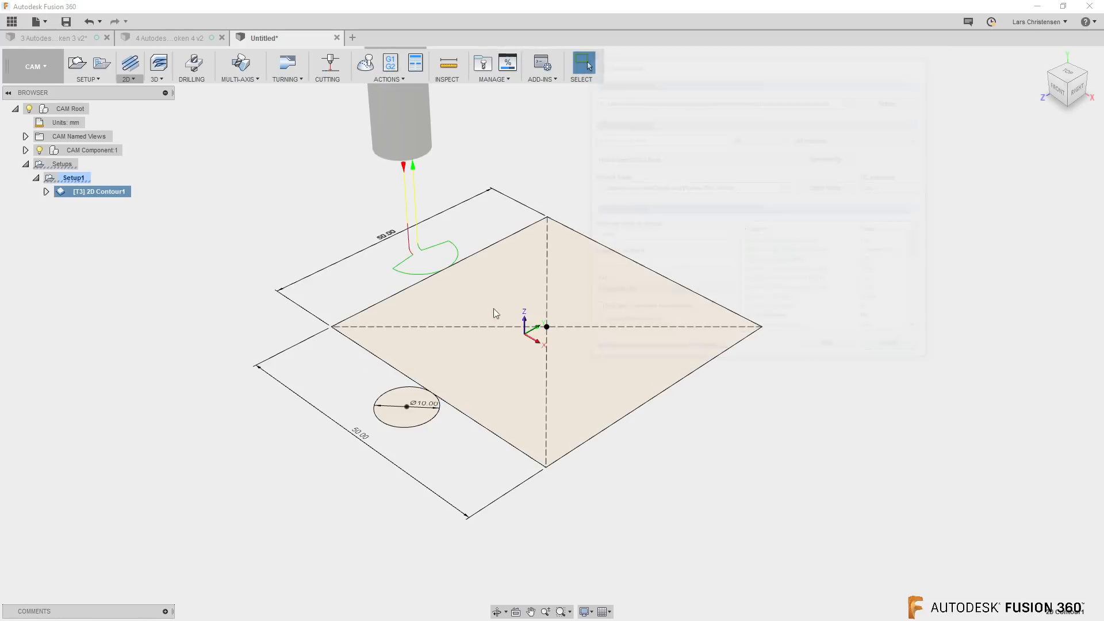
right_click(77, 189)
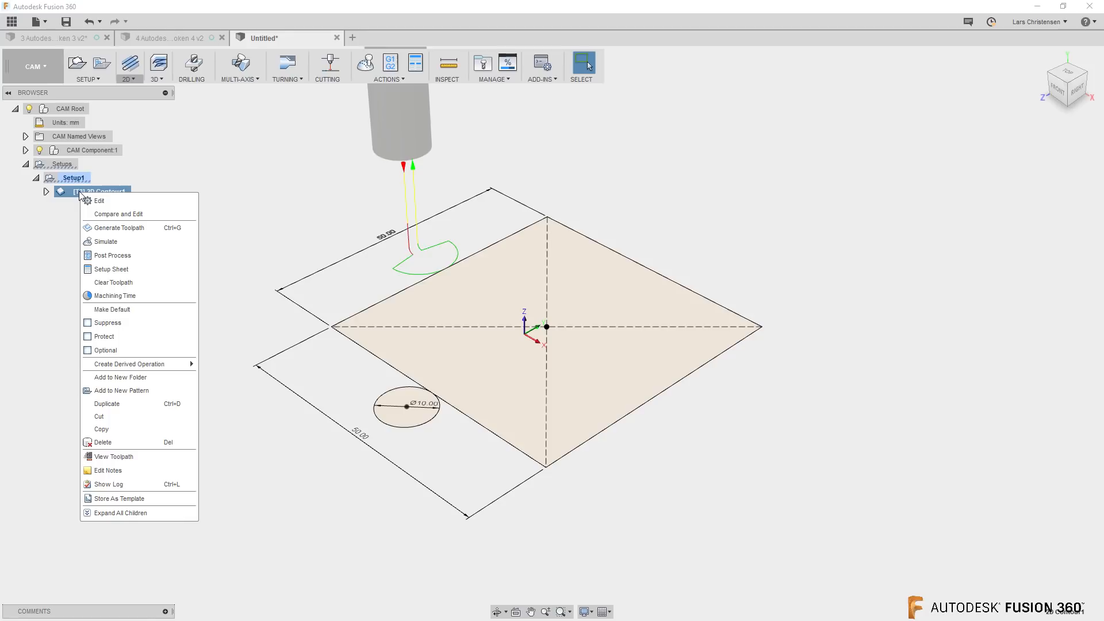
click(116, 454)
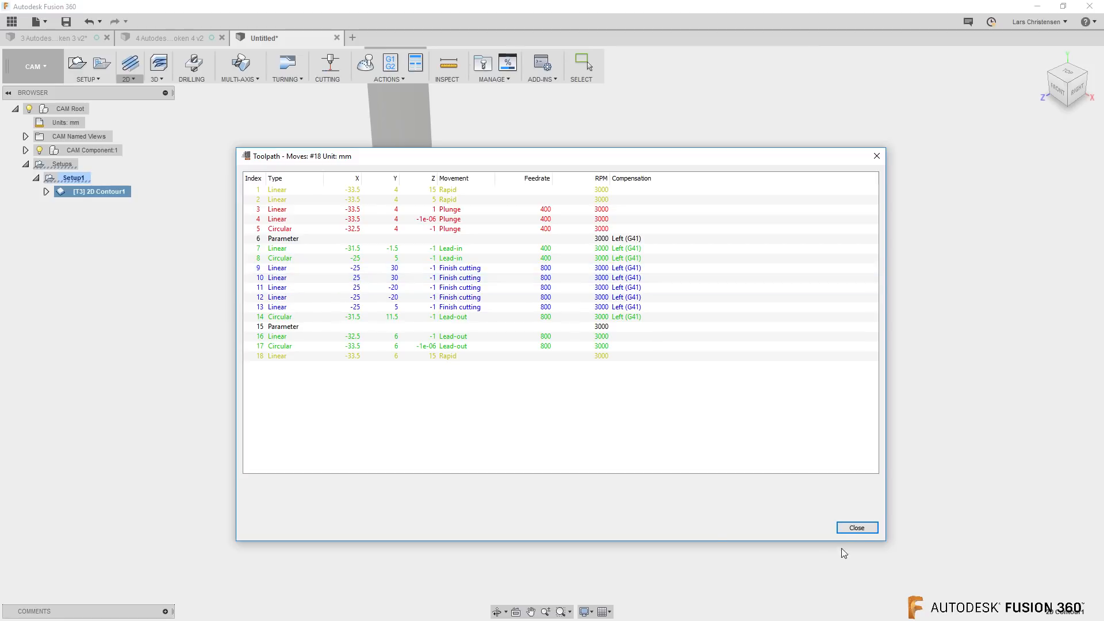
click(857, 528)
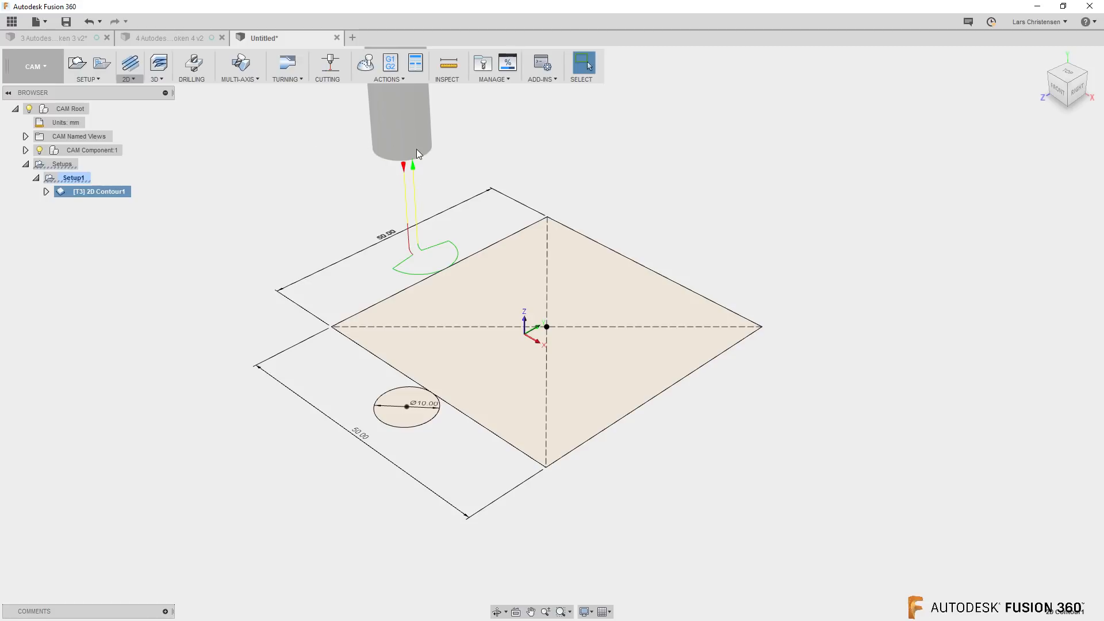
Try the Wear compensation type on 2D Contour1 and discard the edit
right_click(107, 191)
click(123, 200)
click(1008, 168)
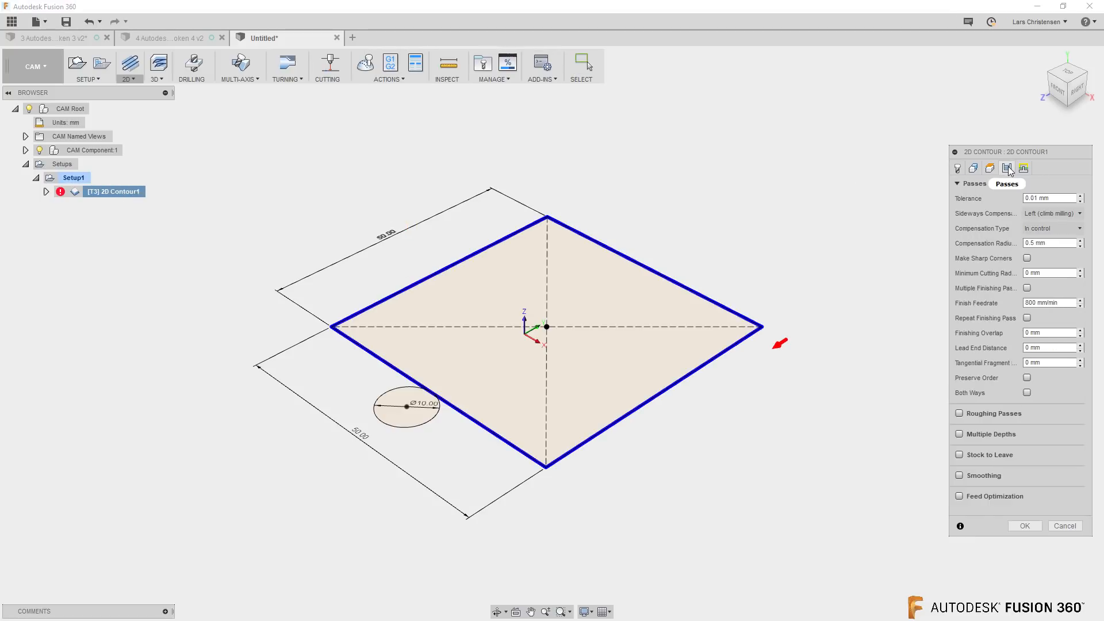
click(1050, 228)
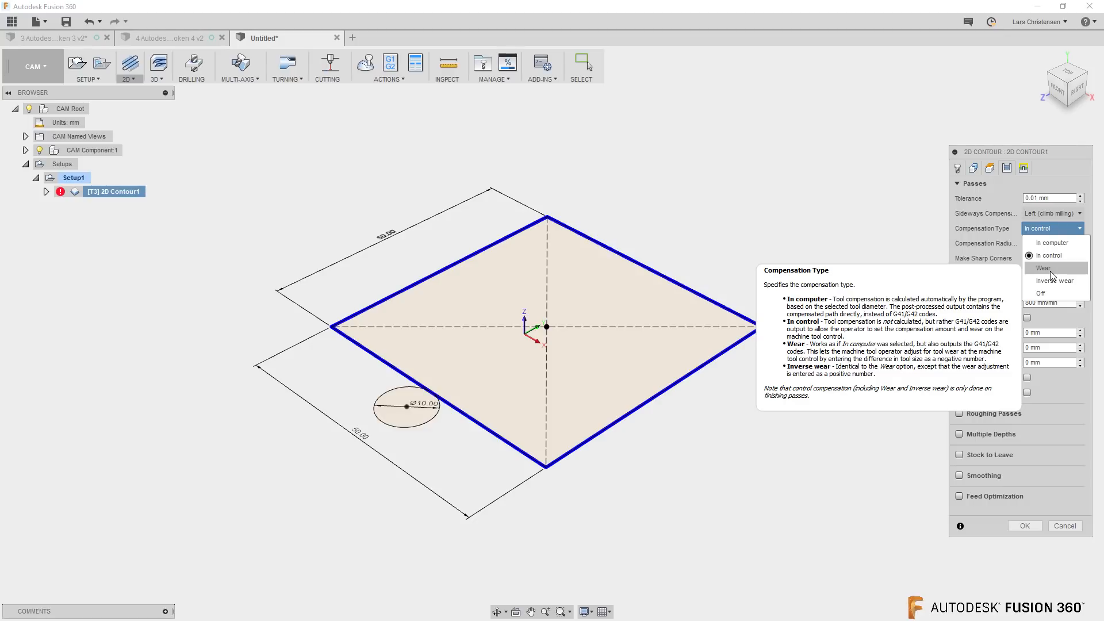
click(1050, 268)
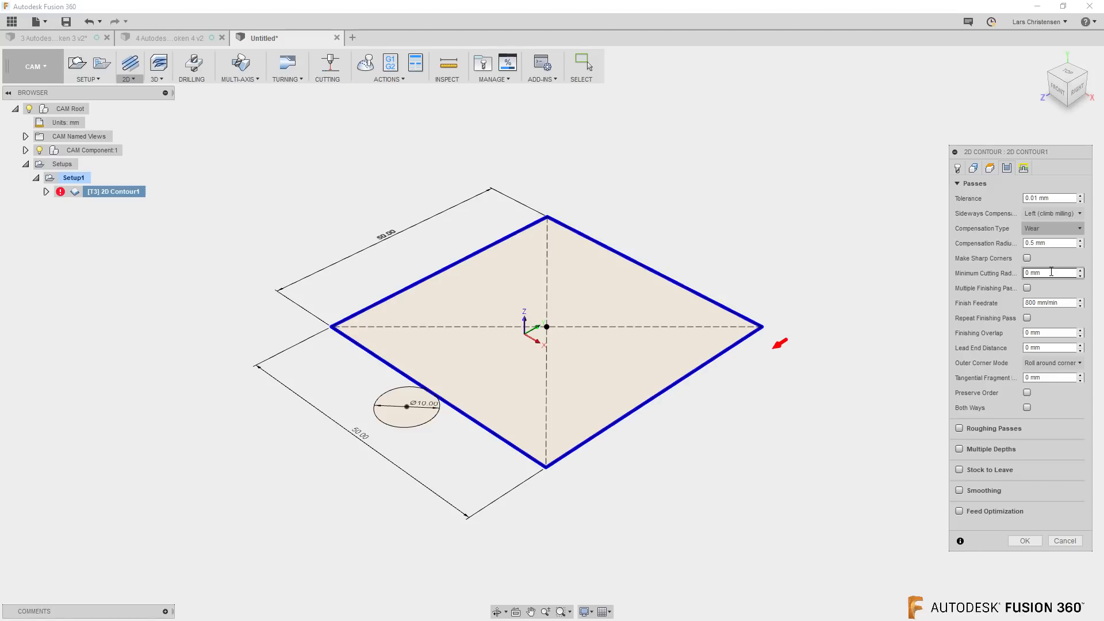
click(1051, 228)
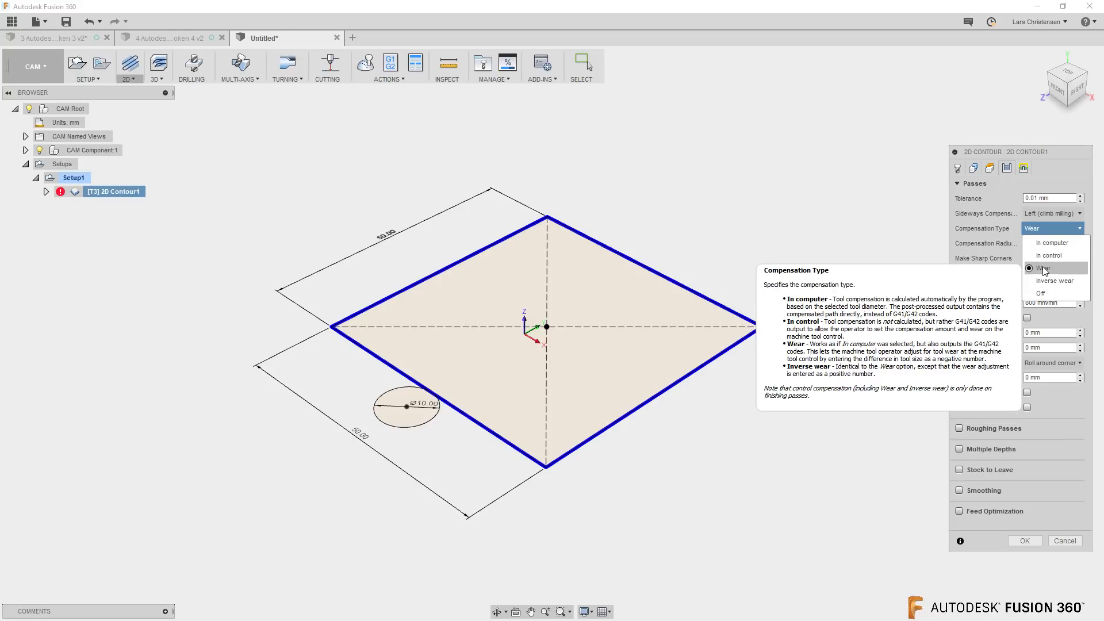
click(1007, 185)
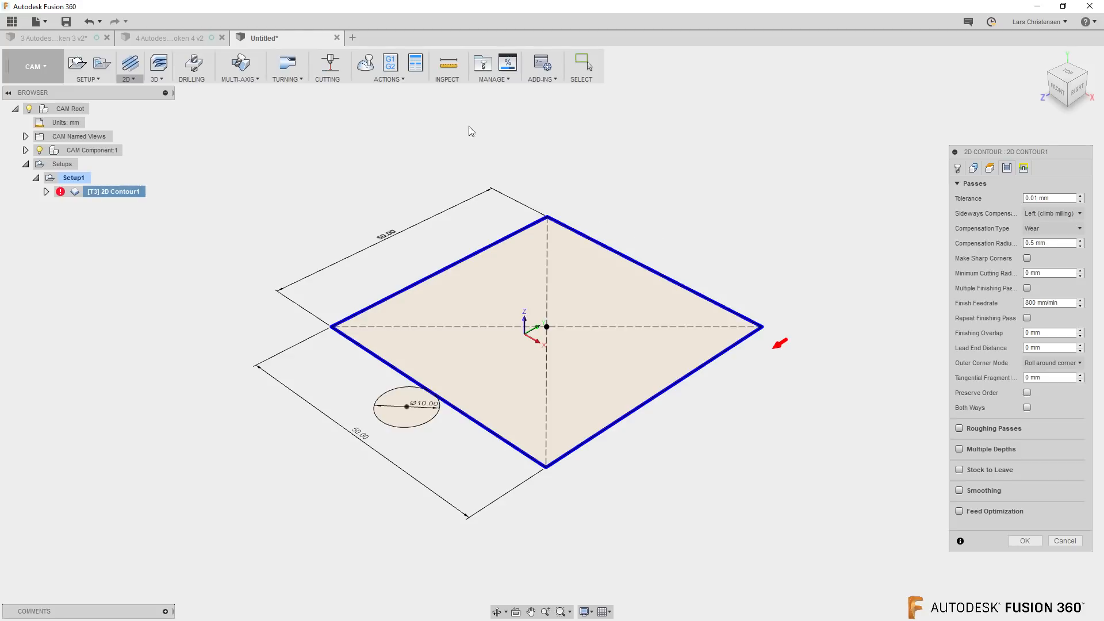
click(1052, 228)
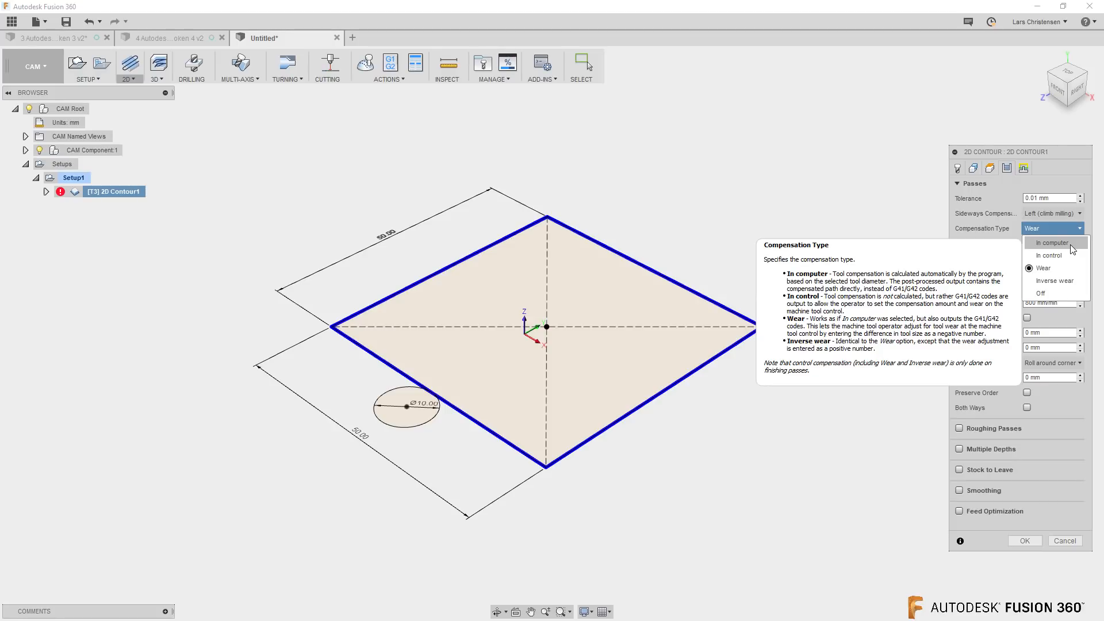
click(1048, 268)
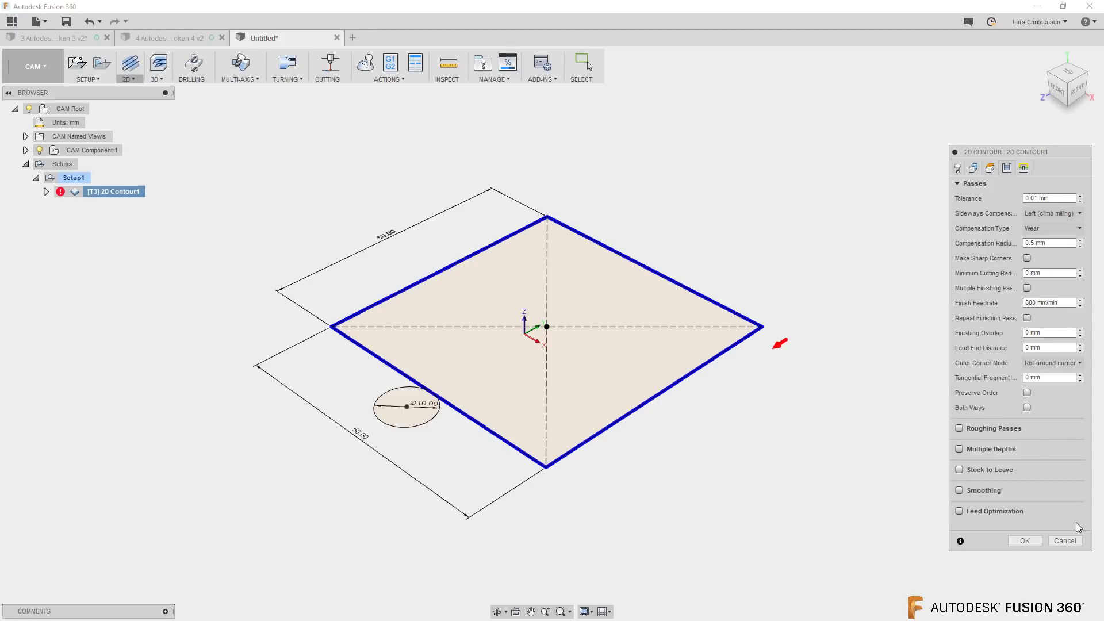
click(1065, 541)
Switch to the 4 Autodesk Logo Broken 4 document and read the message log of the 2D Contour1 (2) operation
click(197, 40)
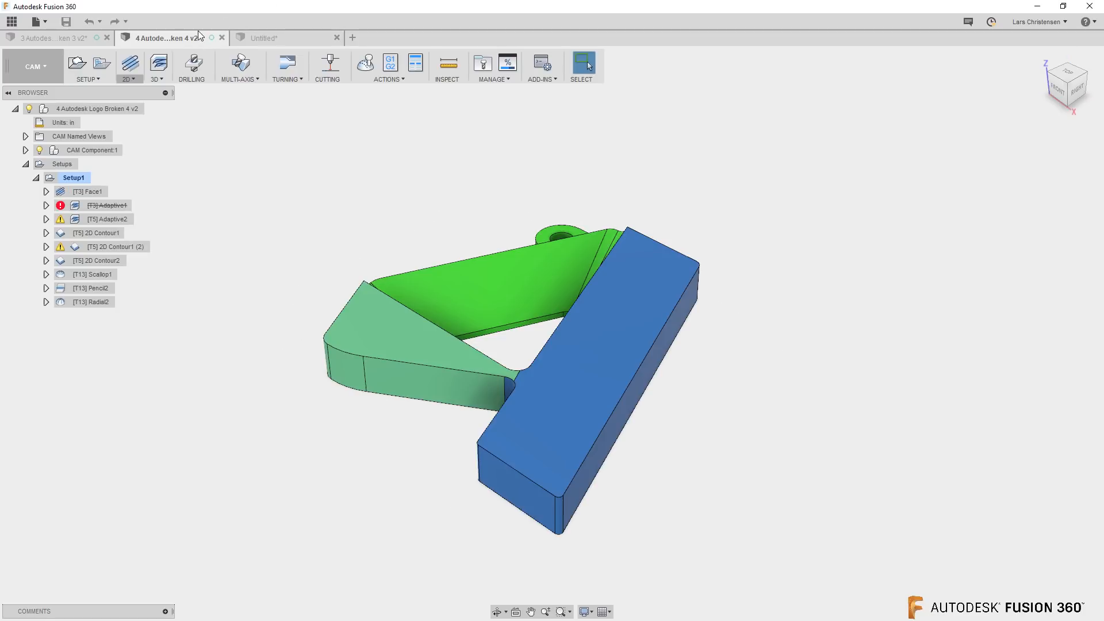
click(96, 247)
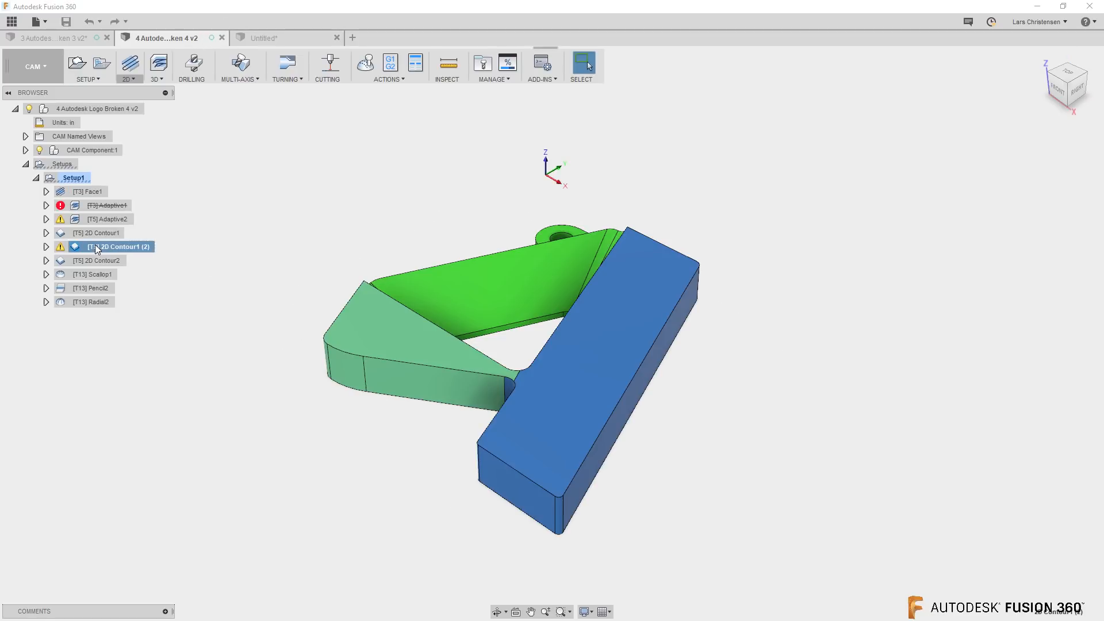
right_click(108, 246)
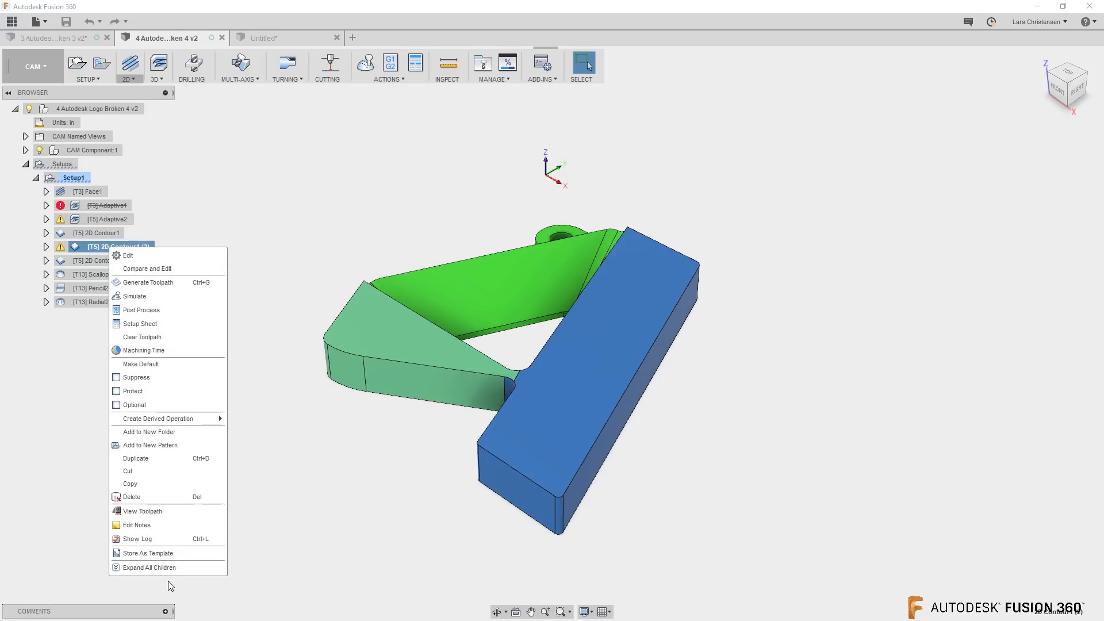
click(158, 537)
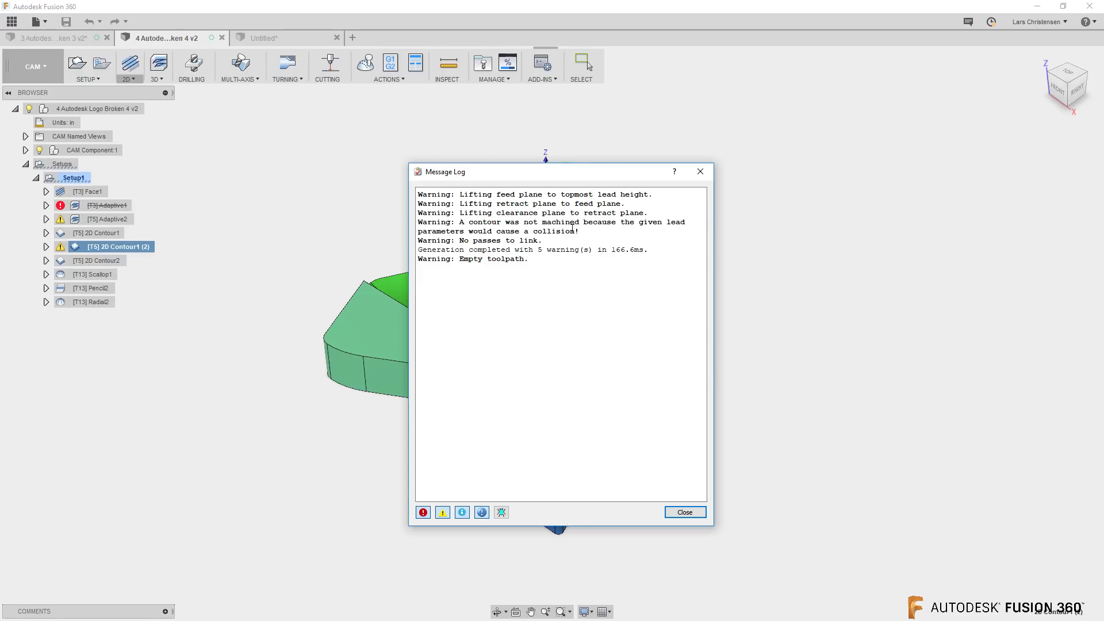
click(682, 511)
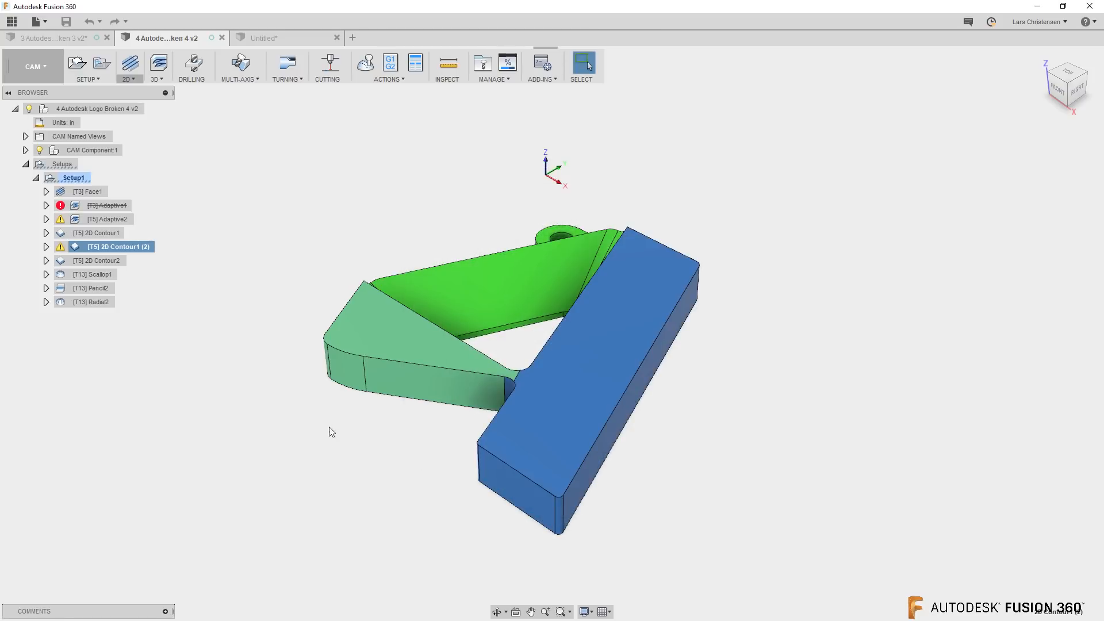
Set the horizontal lead-in radius of 2D Contour1 (2) to 0.01255 in and regenerate its toolpath
right_click(117, 247)
click(135, 255)
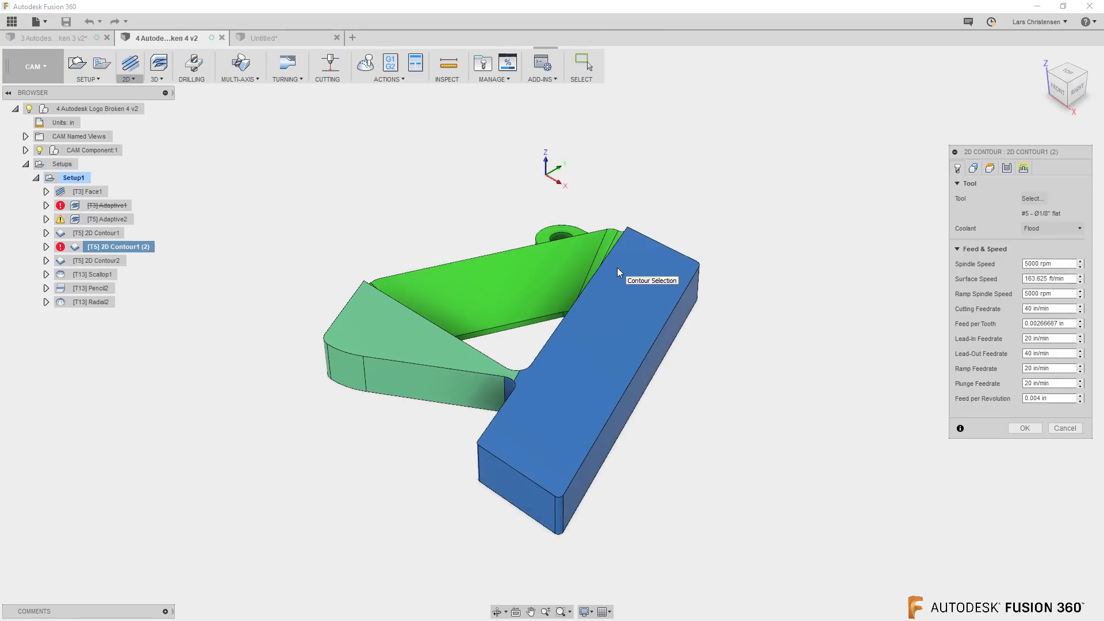
click(1023, 169)
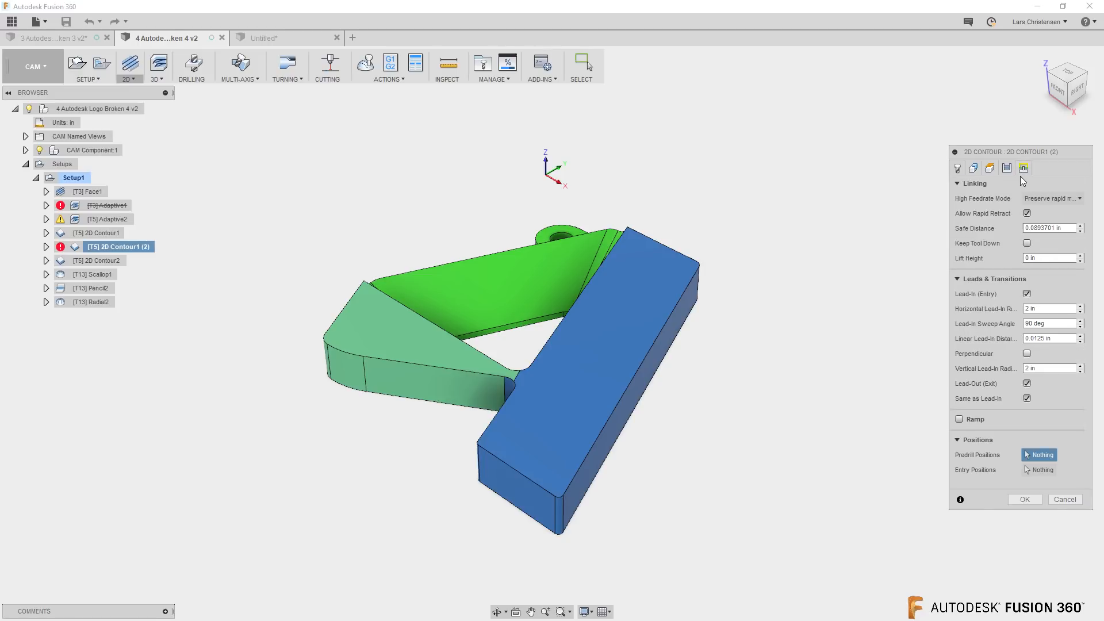
click(1023, 309)
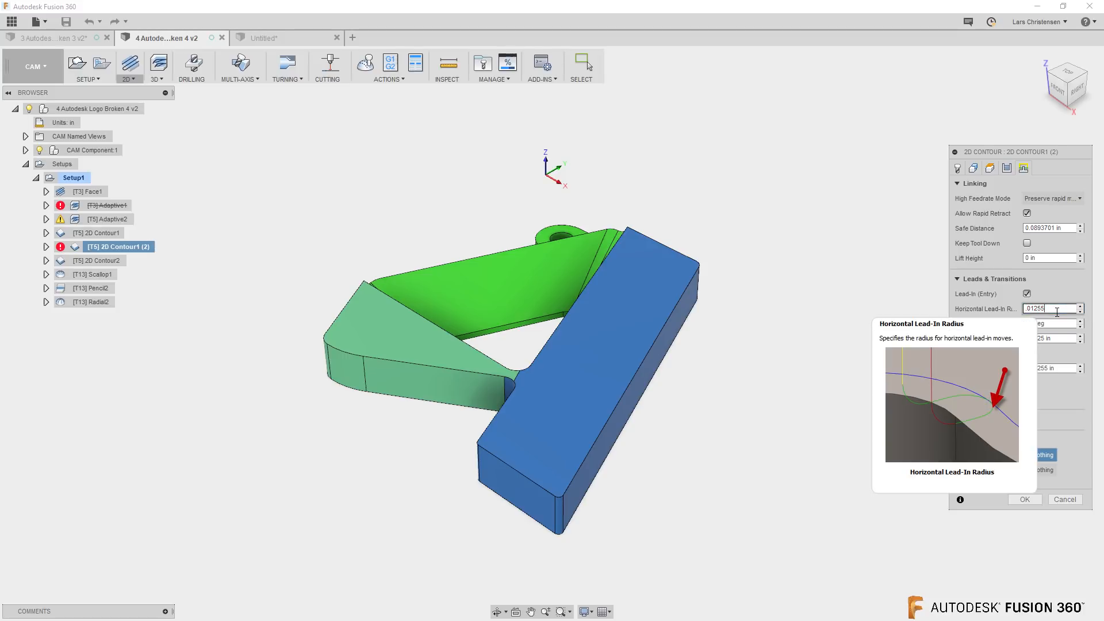
key(Return)
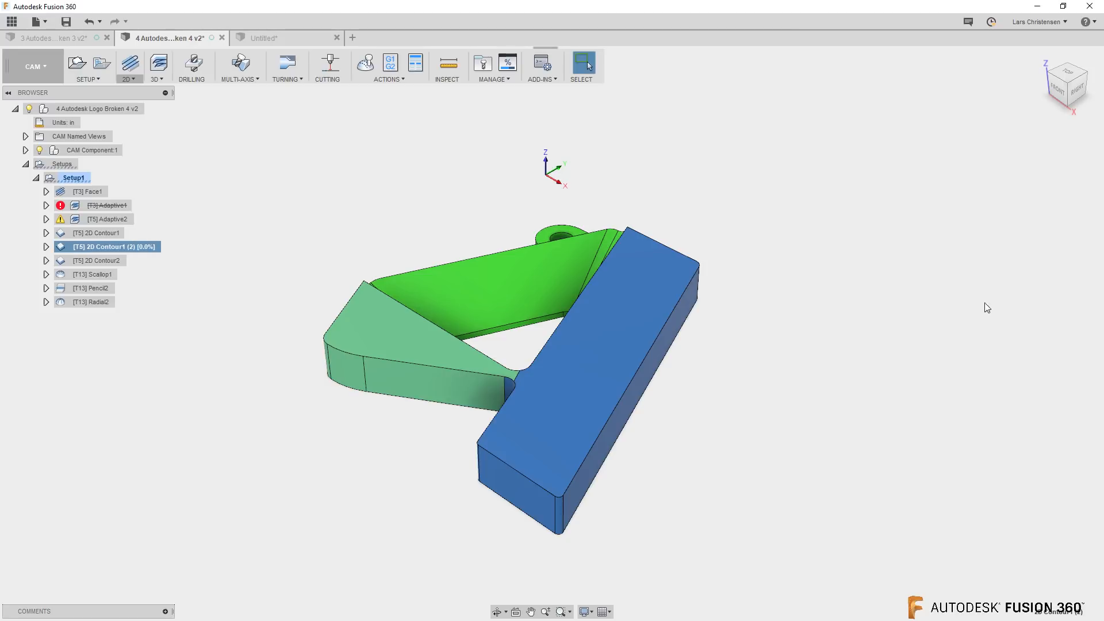